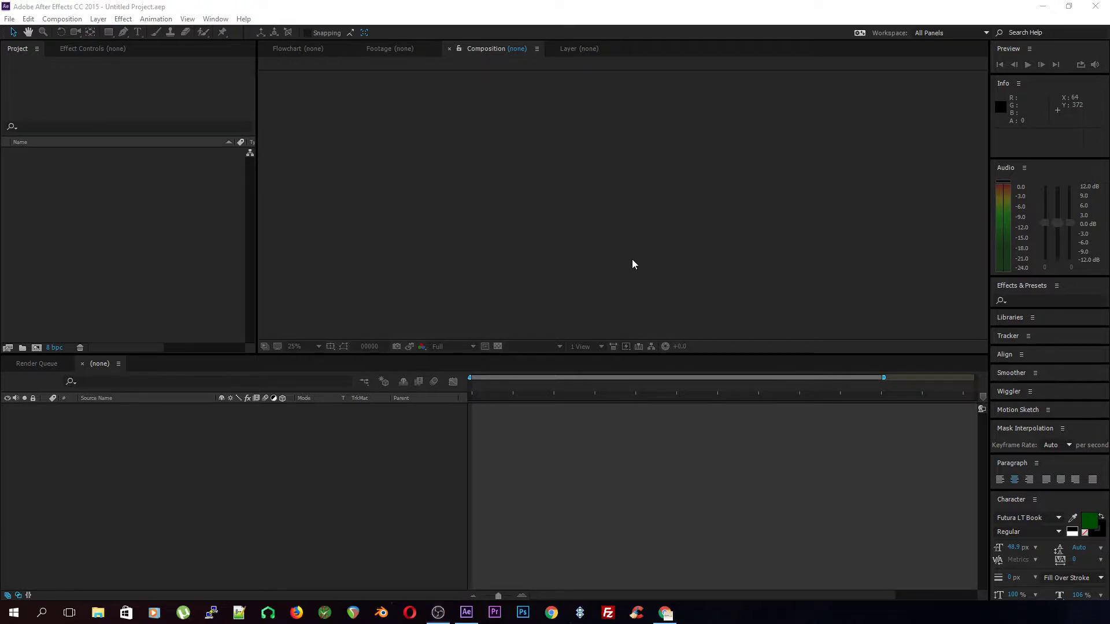
# Step: In Chrome, go to teach.motion-live.com, fixing the typos in the address
pyautogui.hotkey('alt', 'Tab')
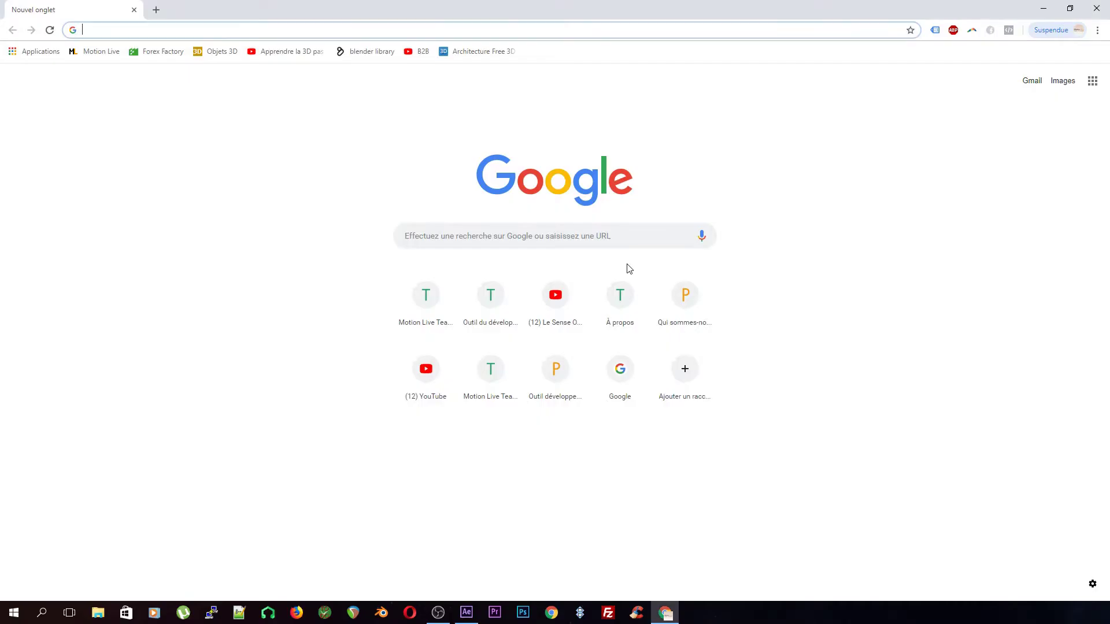
pyautogui.write('teea')
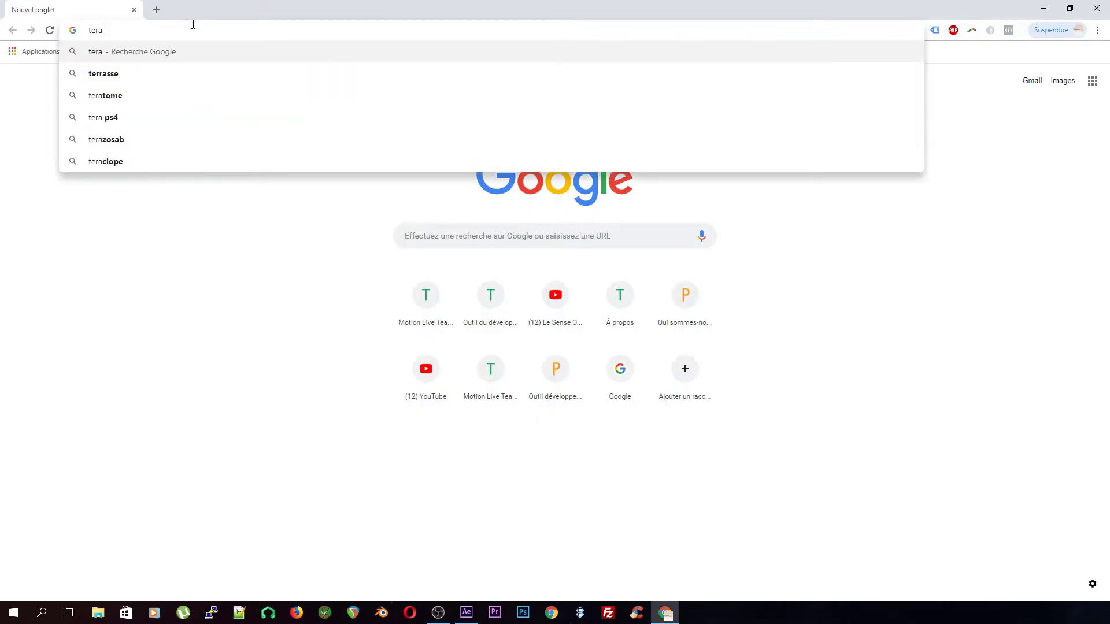
pyautogui.press('BackSpace')
pyautogui.write('ea')
pyautogui.press('BackSpace')
pyautogui.press('BackSpace')
pyautogui.write('a')
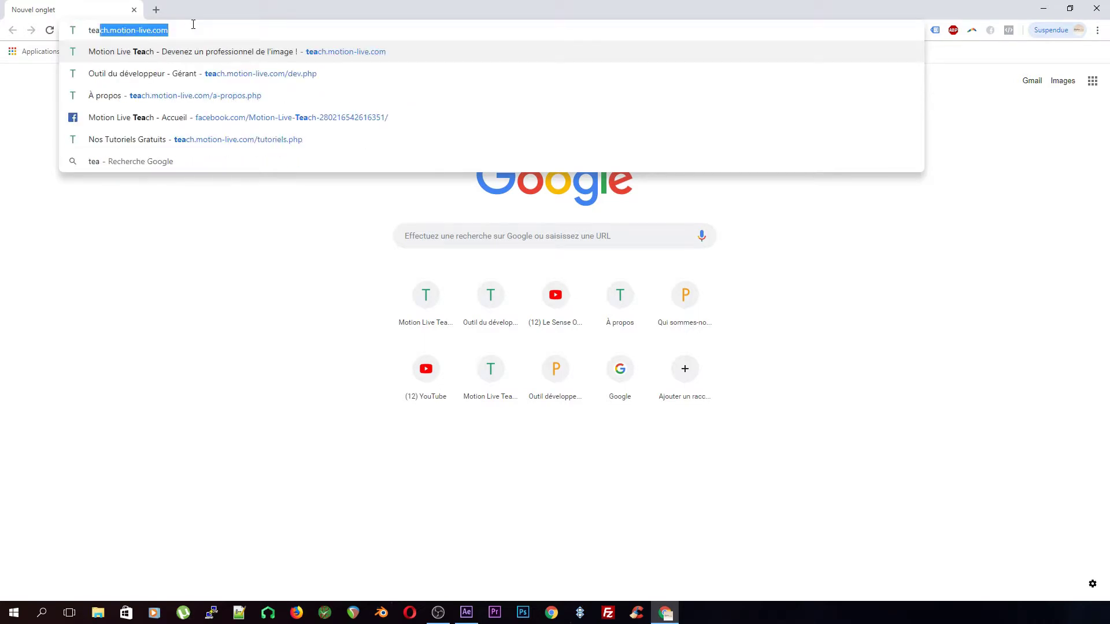
pyautogui.write('ch.motion-live.com')
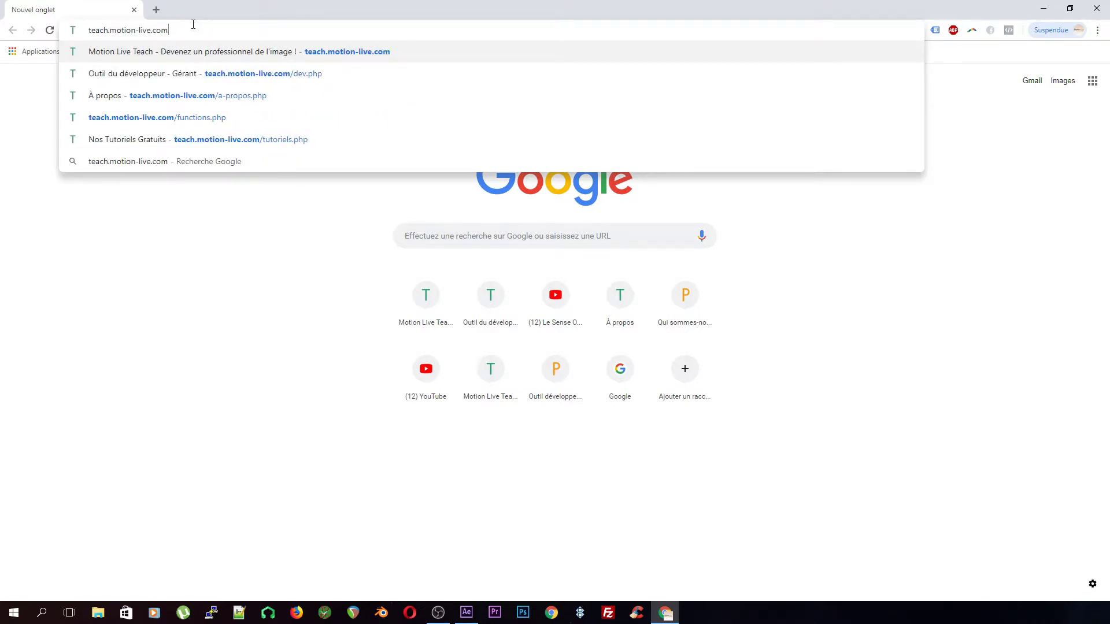
pyautogui.press('Return')
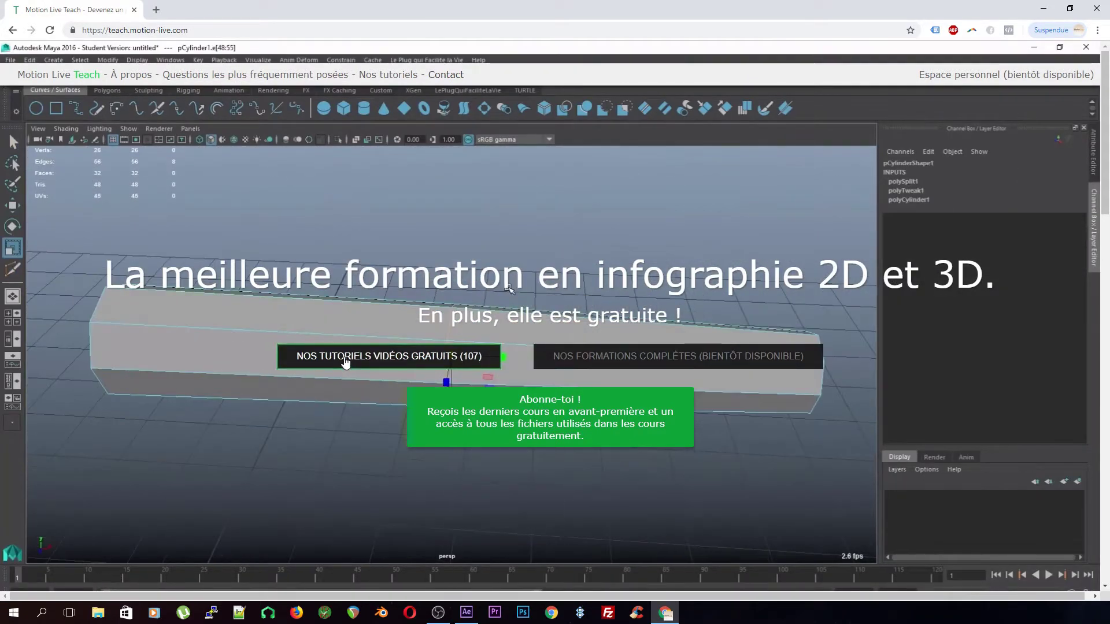
# Step: Open 'Nos tutoriels vidéos gratuits (107)' and browse its software and topic filters
pyautogui.click(389, 358)
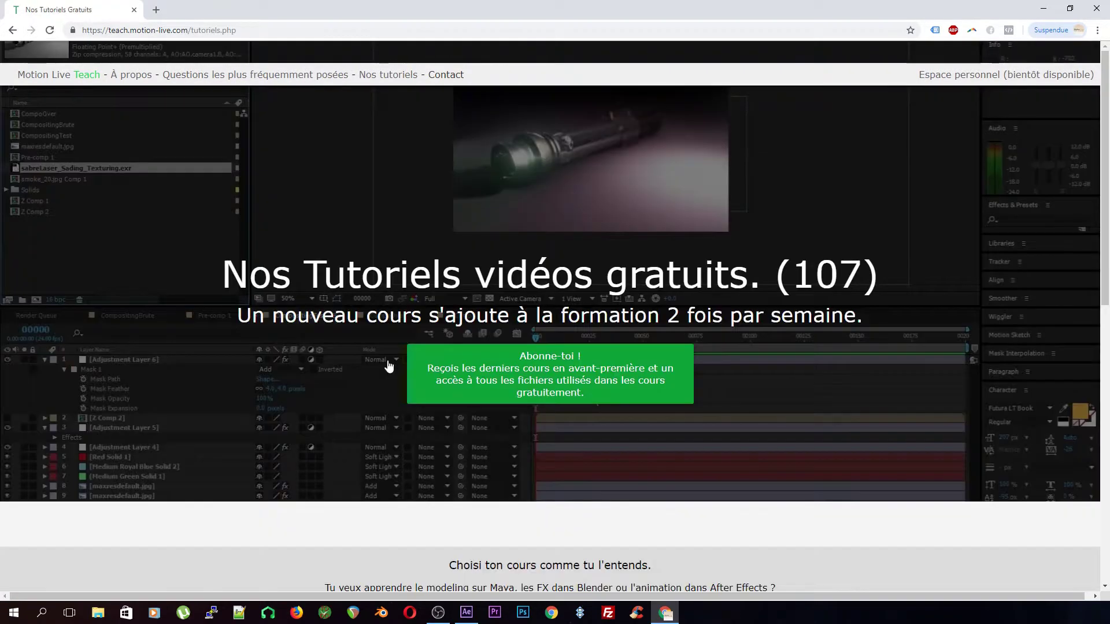
pyautogui.scroll(-7, 389, 366)
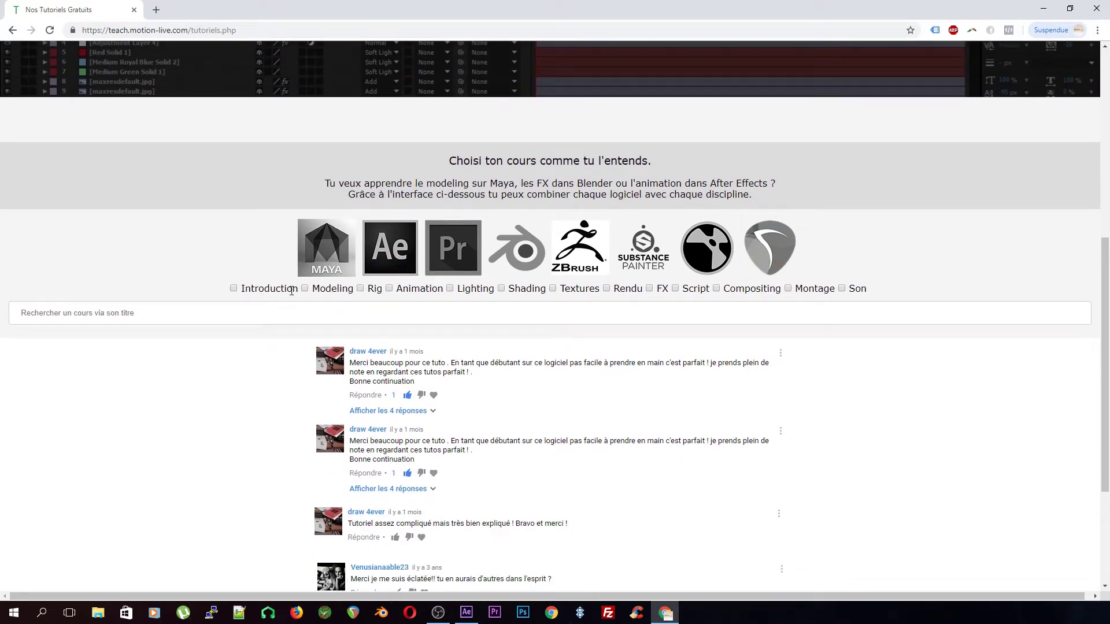
pyautogui.scroll(-3, 312, 352)
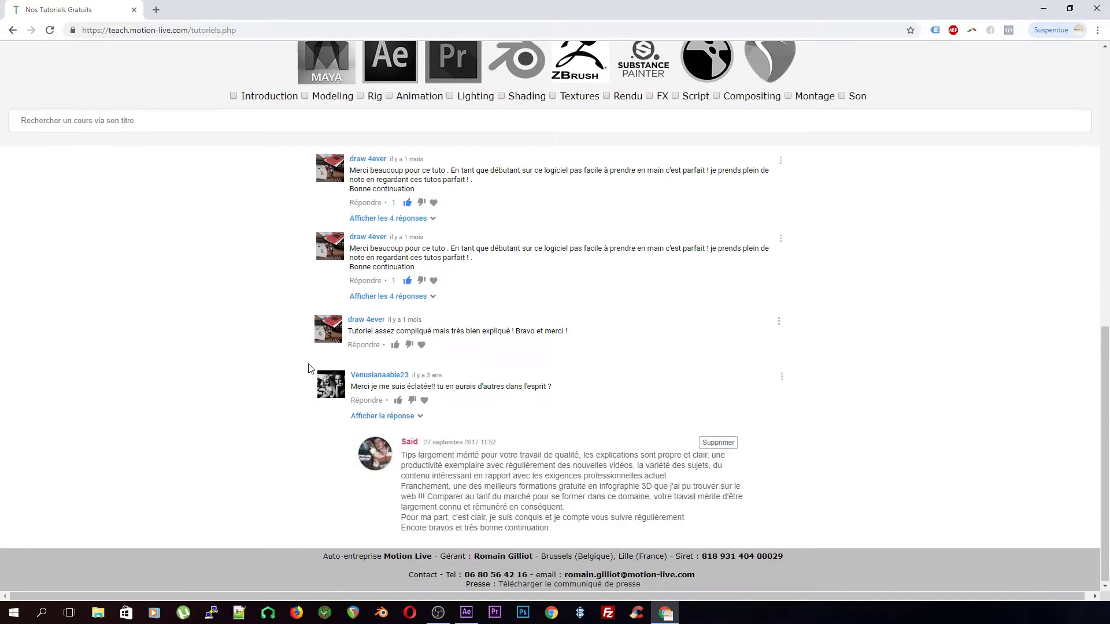
pyautogui.scroll(5, 299, 378)
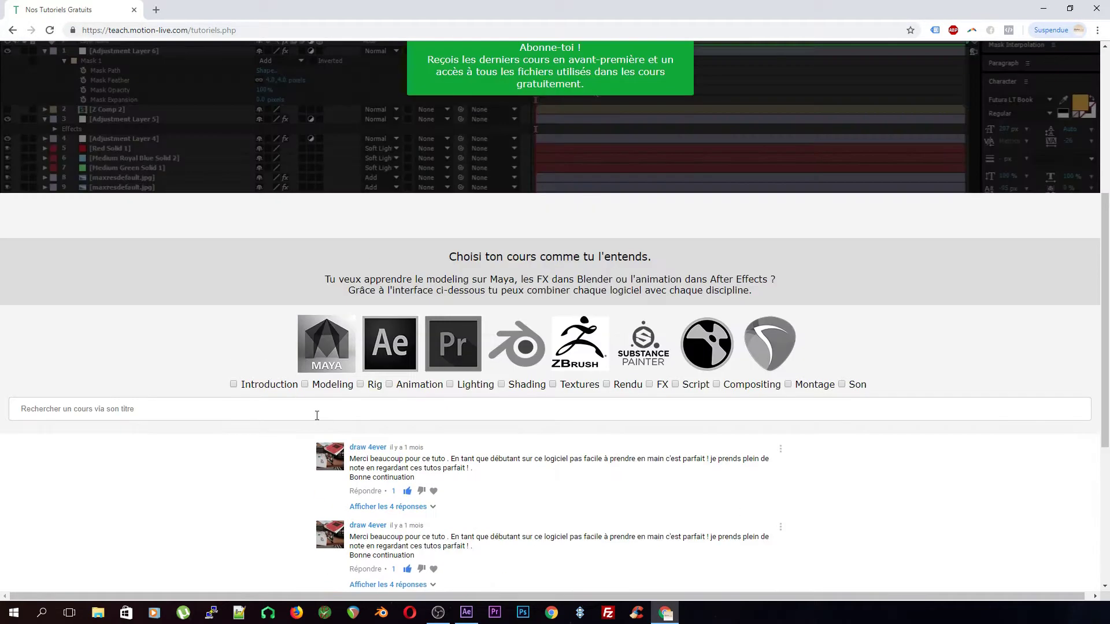
pyautogui.scroll(-5, 350, 315)
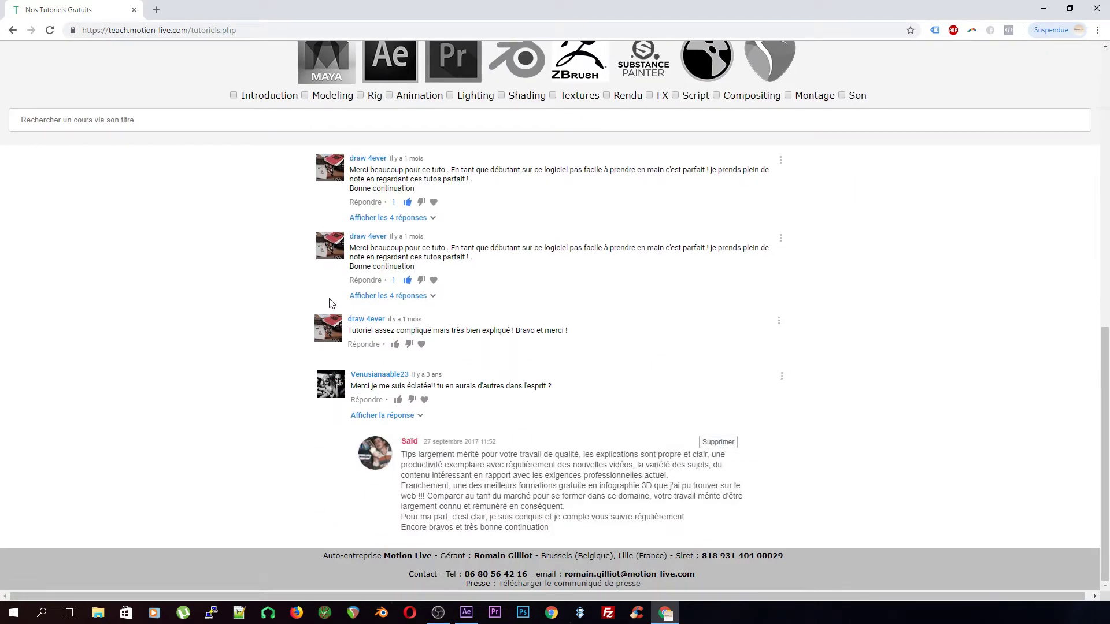
pyautogui.scroll(1, 330, 304)
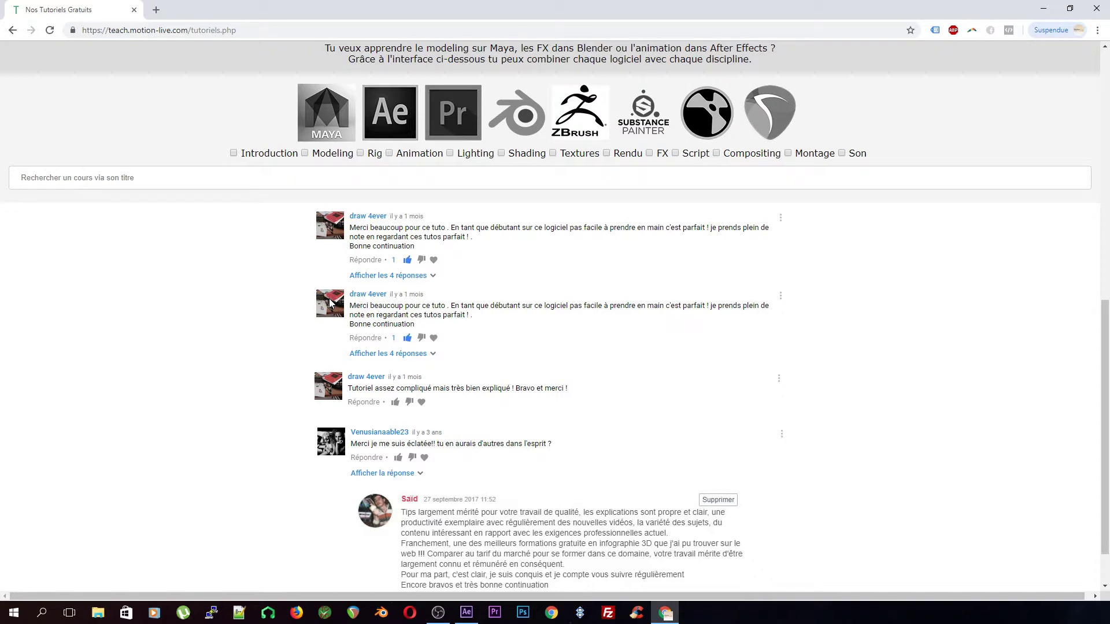
pyautogui.scroll(2, 330, 302)
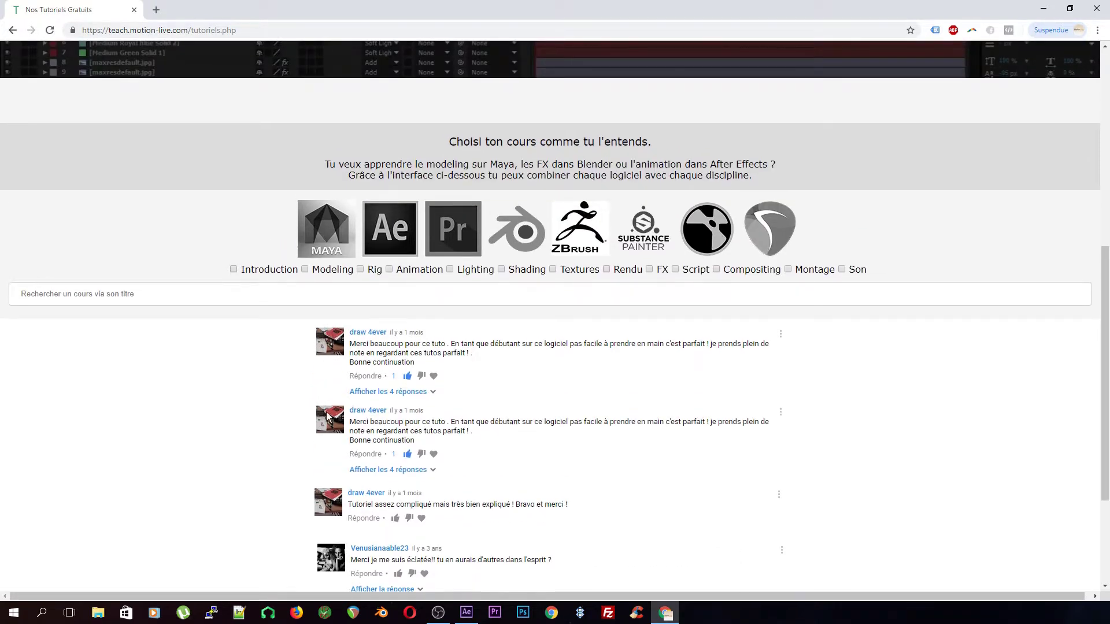
pyautogui.scroll(3, 323, 399)
pyautogui.scroll(-3, 345, 529)
pyautogui.scroll(5, 405, 421)
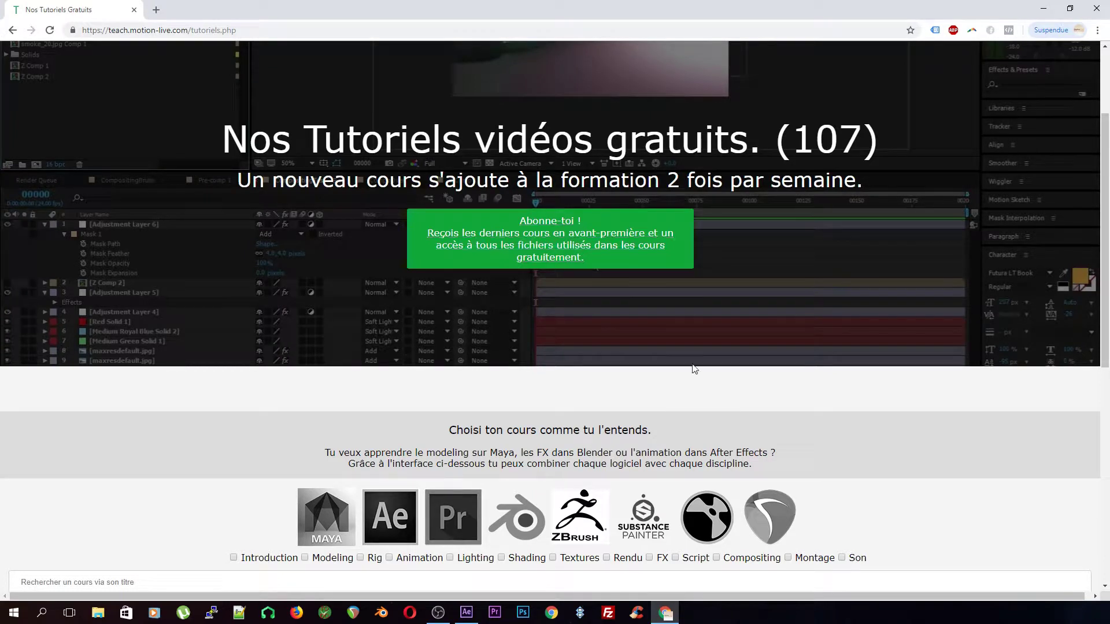
pyautogui.scroll(-3, 635, 341)
pyautogui.scroll(3, 460, 316)
# Step: Close Chrome and create a new 1920×1080, 24 fps composition, Comp 1
pyautogui.click(1107, 13)
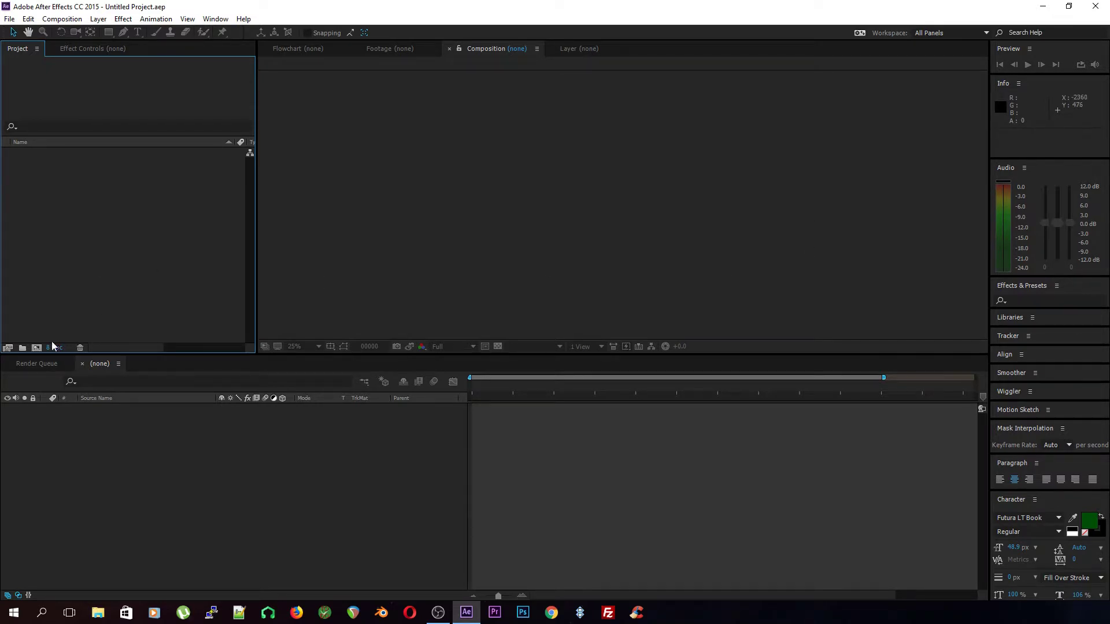
pyautogui.click(37, 347)
pyautogui.click(634, 409)
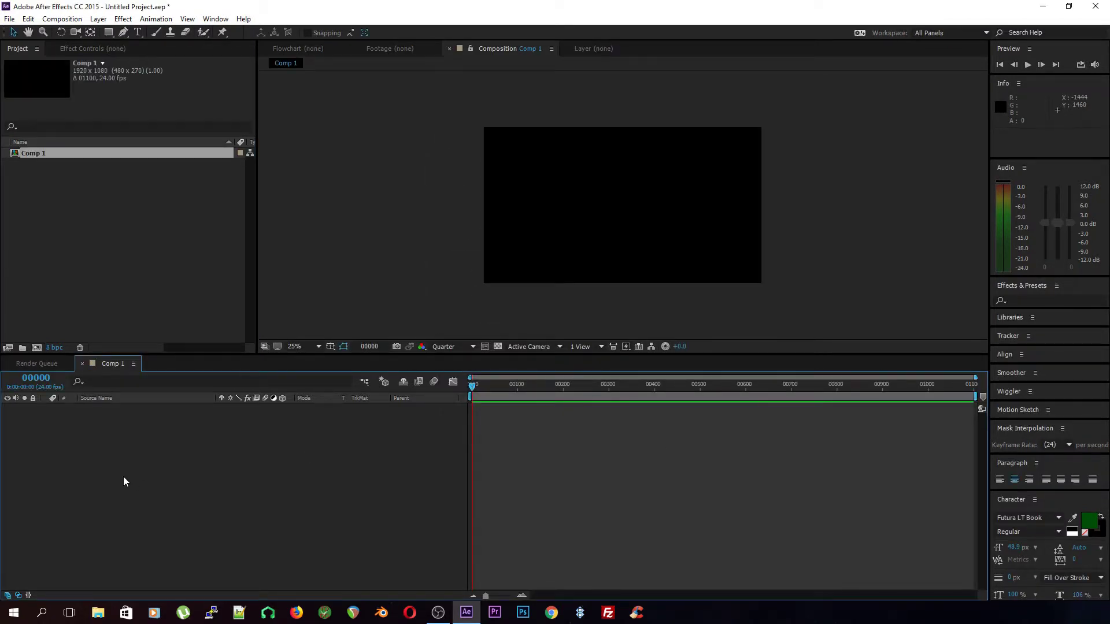
# Step: Add a 500×500 Medium Gray-Blue solid and move it toward the upper left
pyautogui.hotkey('ctrl', 'y')
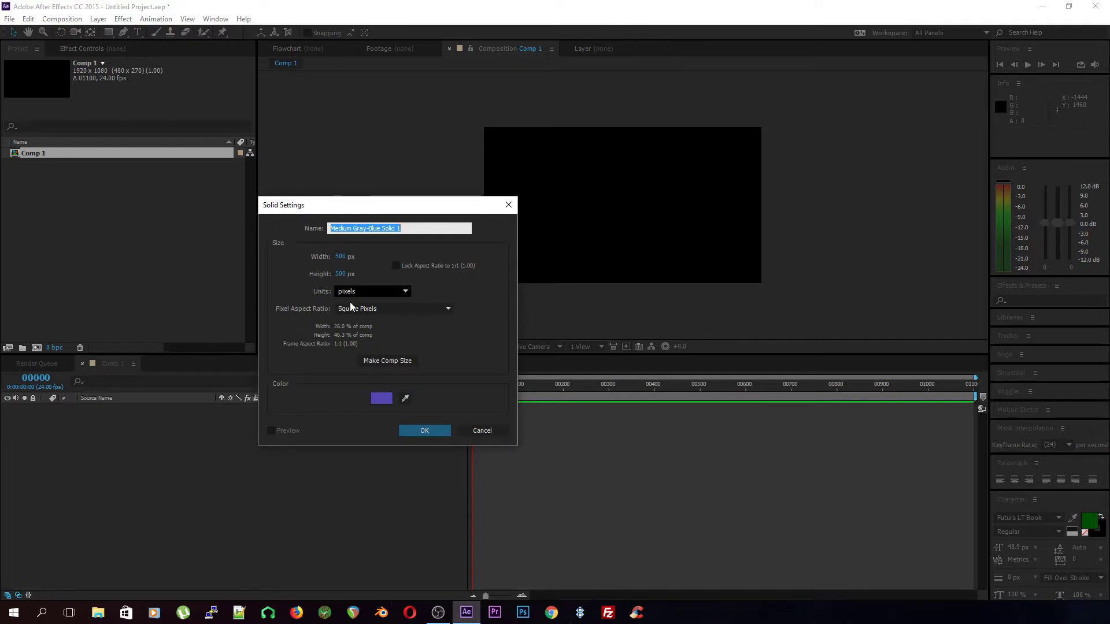
pyautogui.click(420, 432)
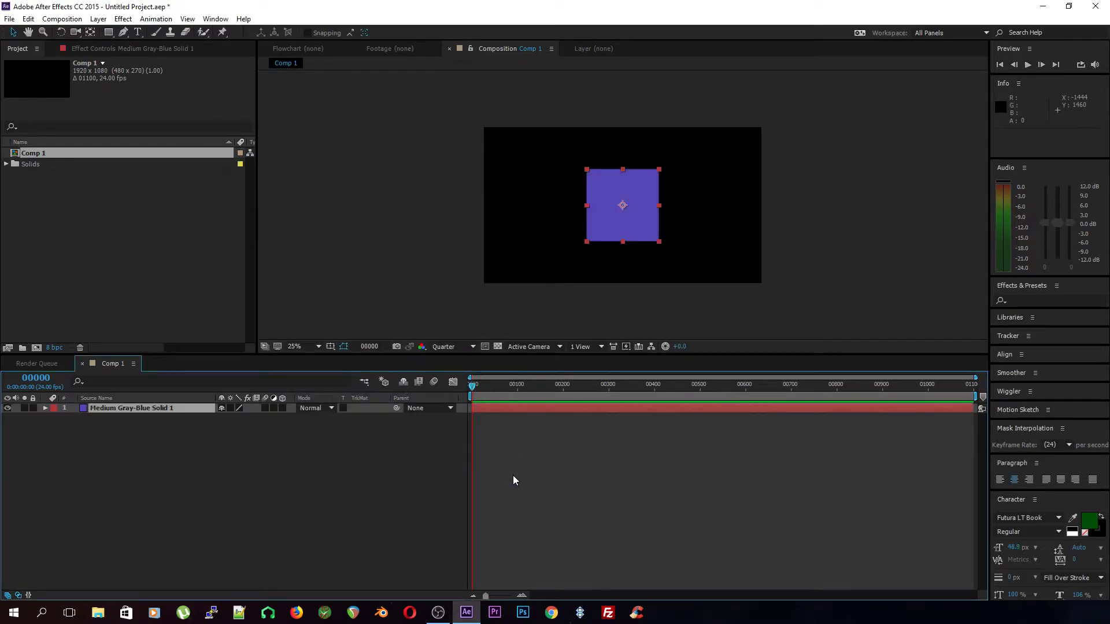
pyautogui.scroll(2, 639, 197)
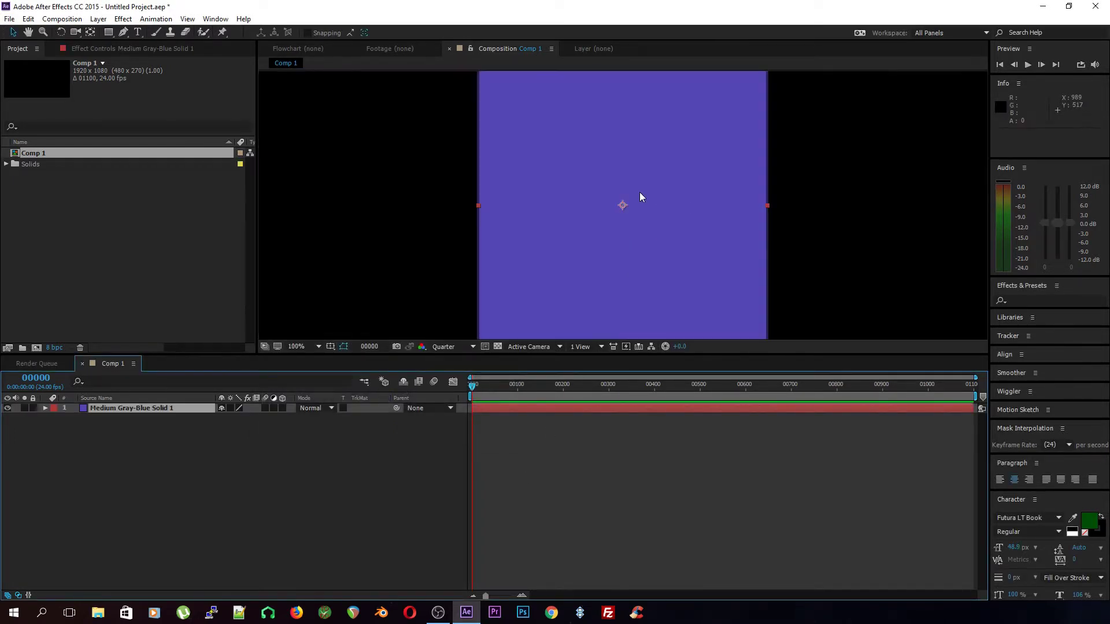
pyautogui.scroll(-2, 639, 207)
pyautogui.moveTo(640, 220); pyautogui.dragTo(567, 189)
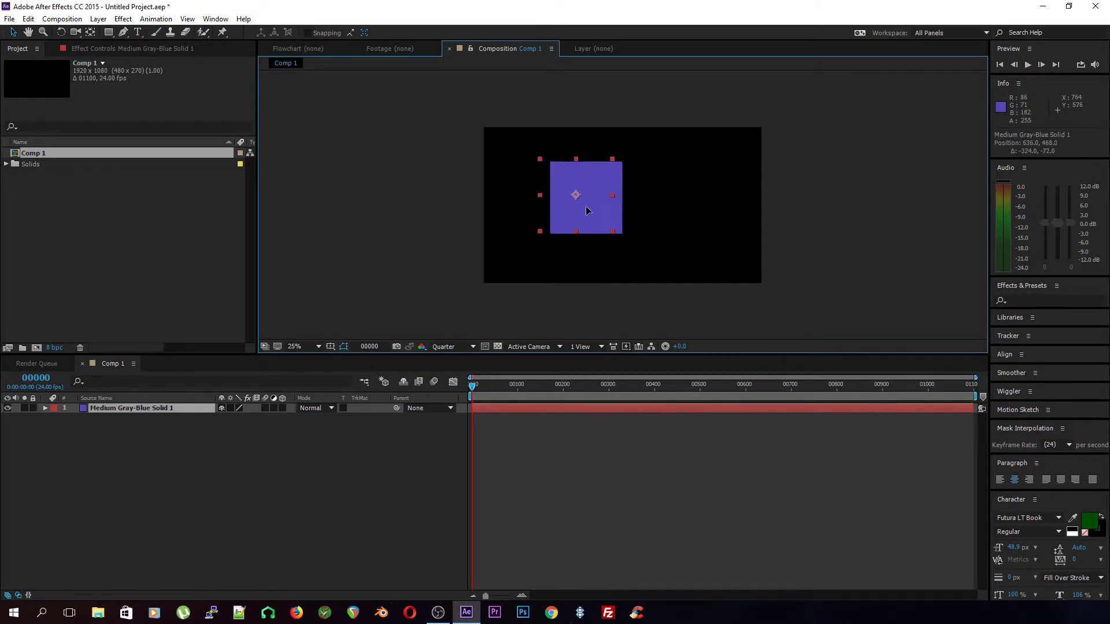
pyautogui.click(178, 408)
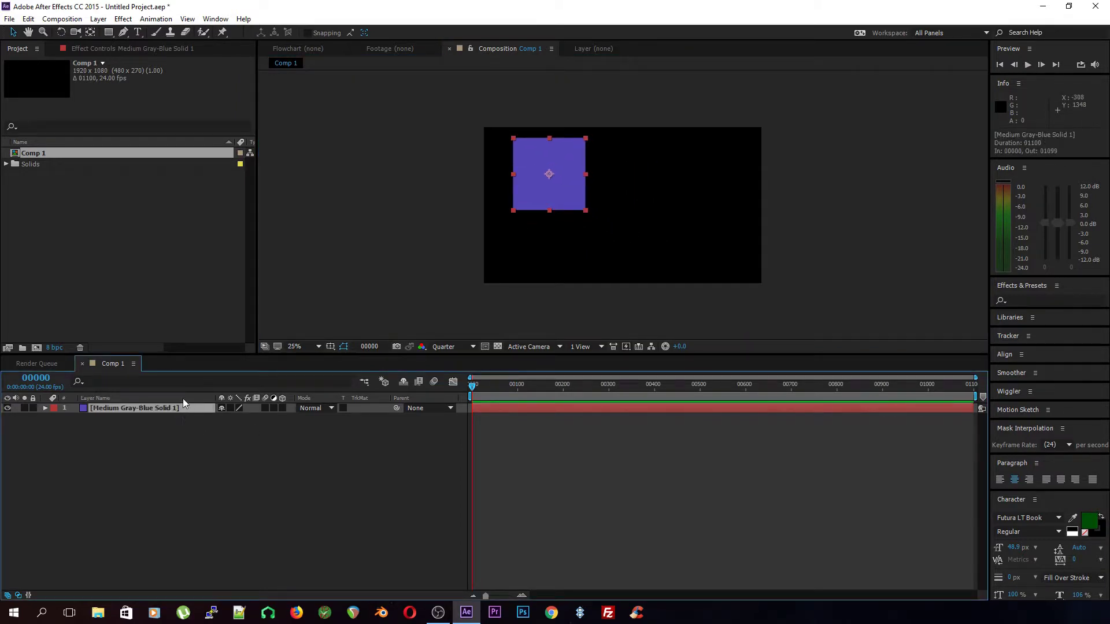
# Step: Duplicate Solid 1, offset the copy to the right, and shrink both into small squares
pyautogui.hotkey('ctrl', 'd')
pyautogui.moveTo(561, 186)
pyautogui.mouseDown()
pyautogui.moveTo(696, 233)
pyautogui.moveTo(693, 243)
pyautogui.mouseUp()
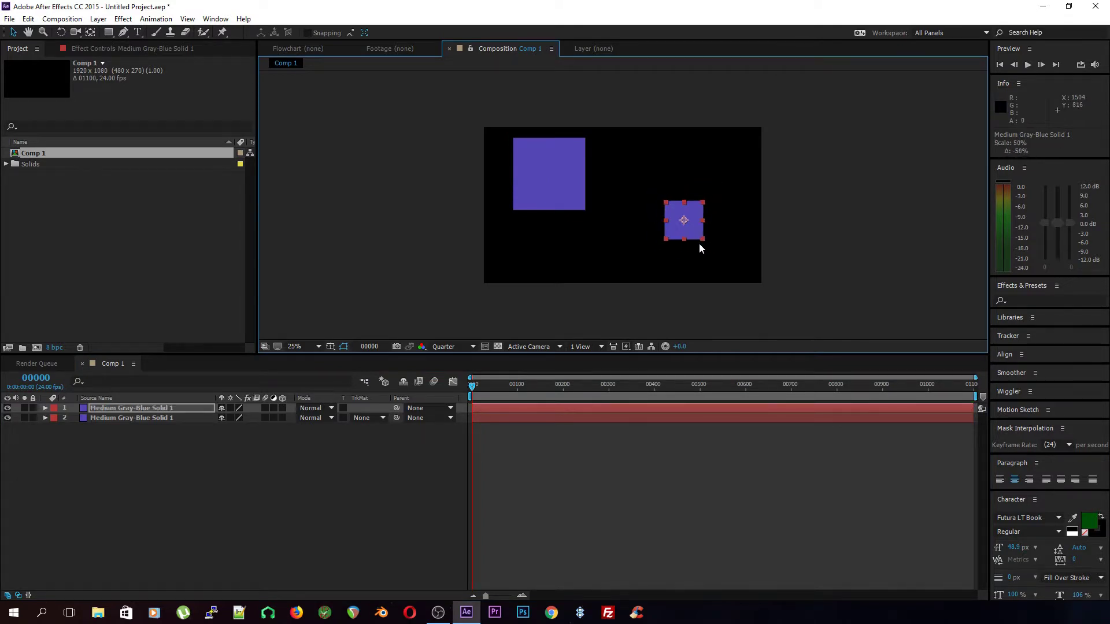
pyautogui.click(538, 180)
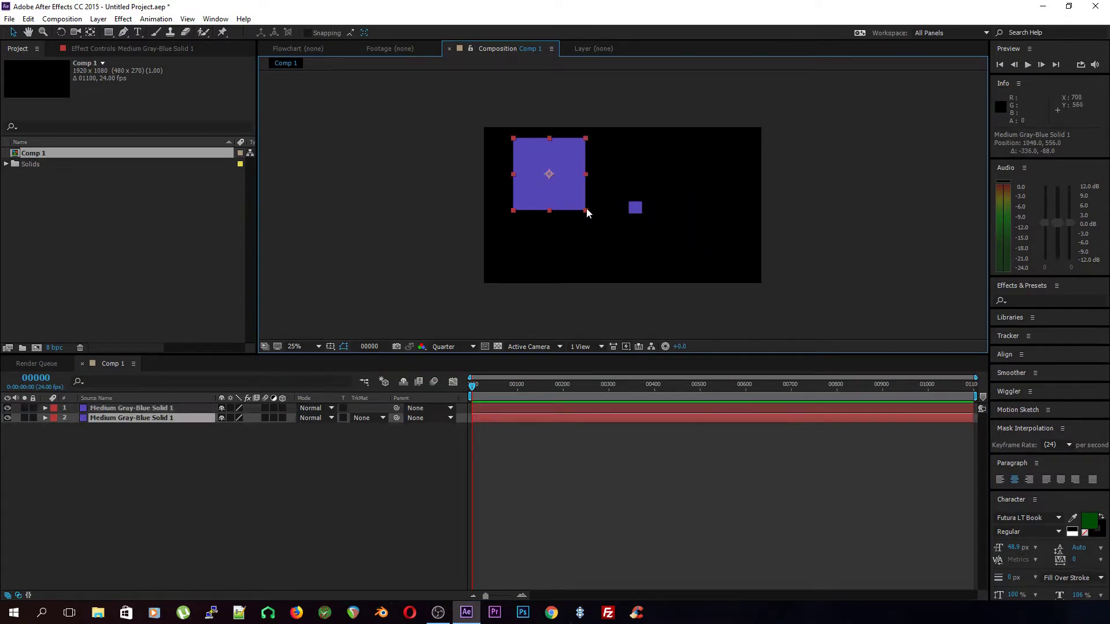
pyautogui.moveTo(584, 211); pyautogui.dragTo(568, 191)
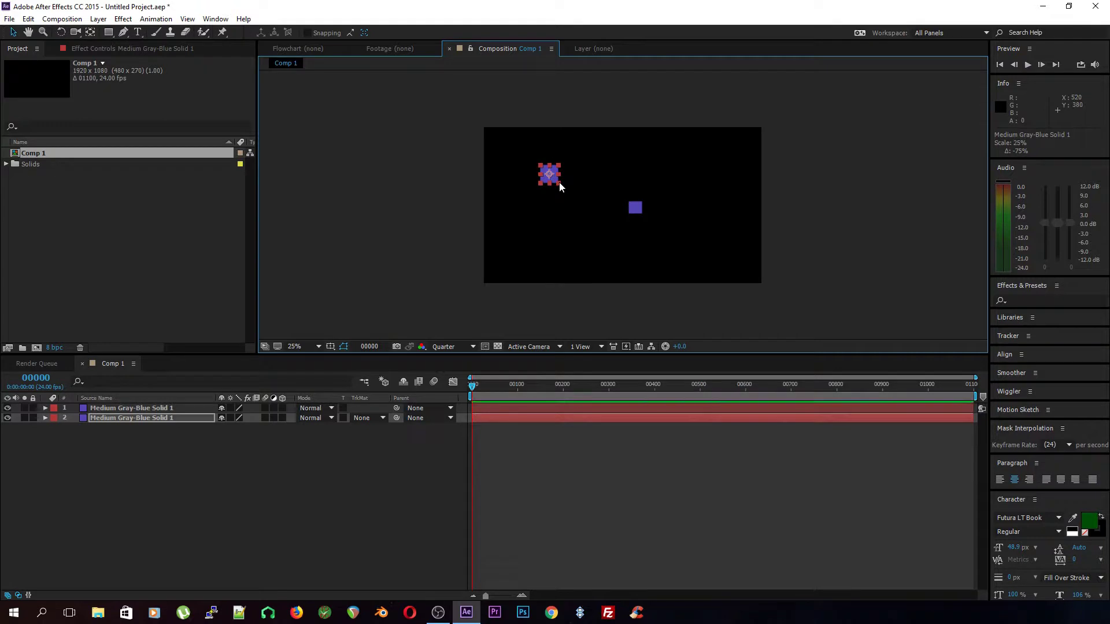
pyautogui.moveTo(553, 183); pyautogui.dragTo(570, 200)
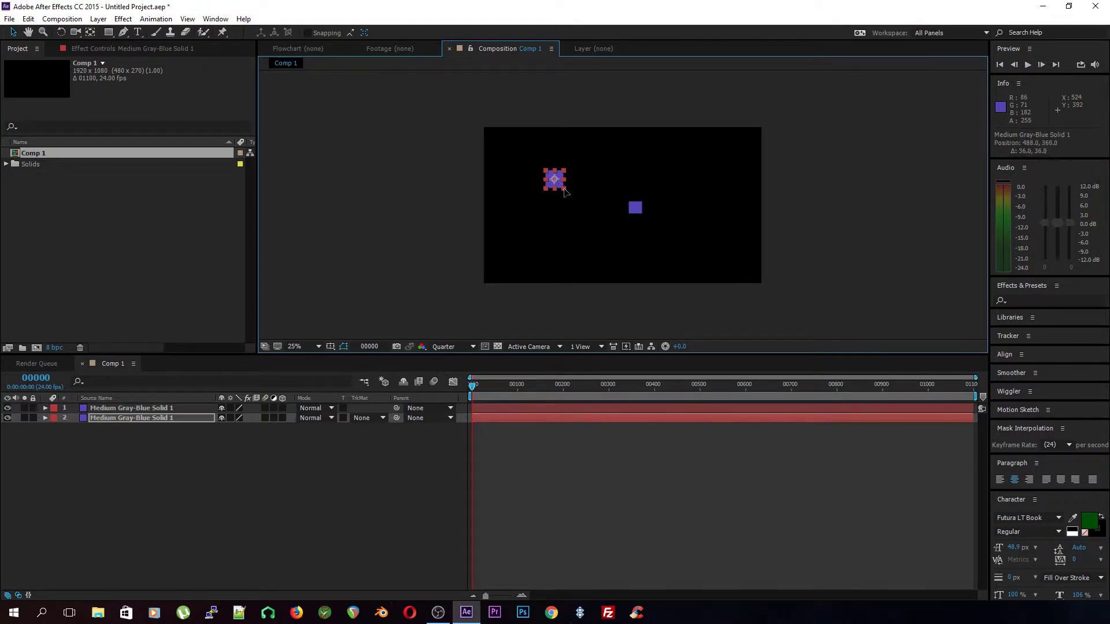
pyautogui.click(639, 208)
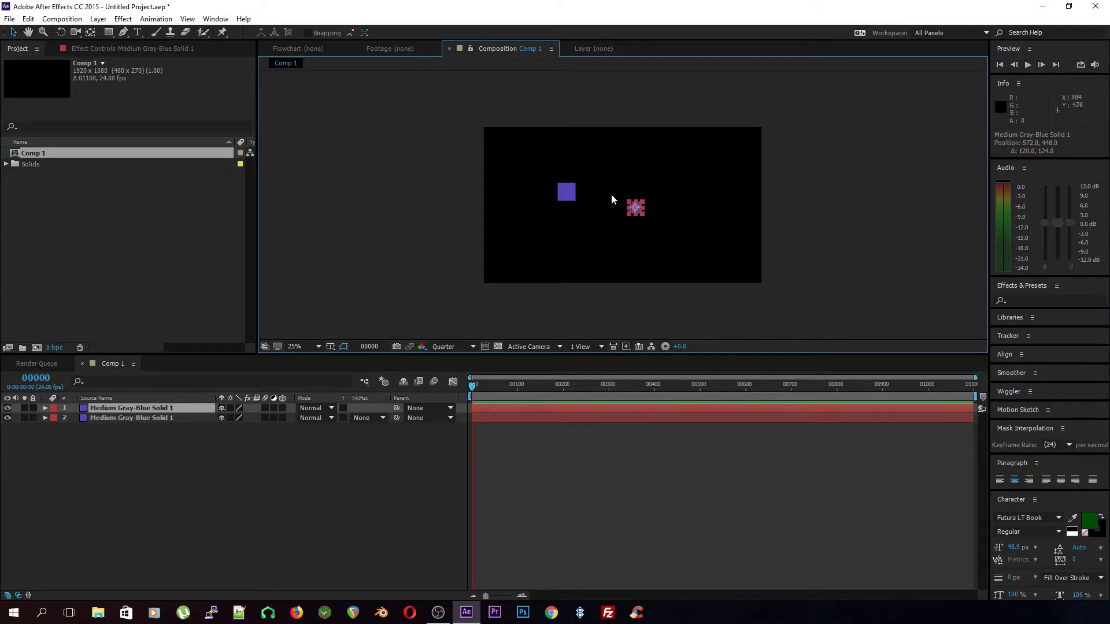
pyautogui.click(568, 193)
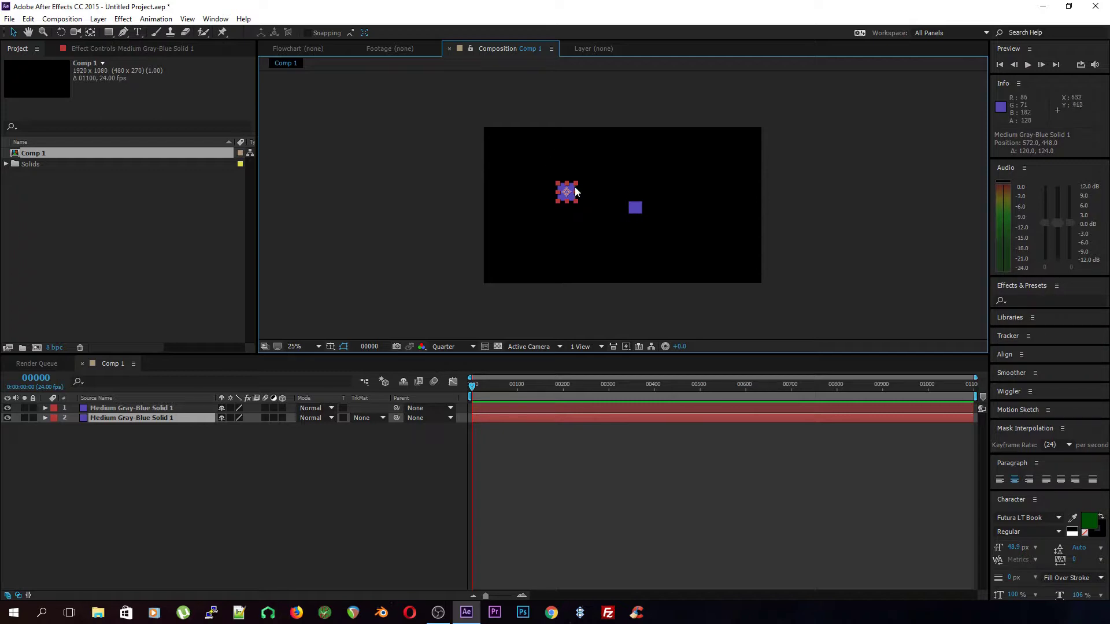
pyautogui.click(634, 208)
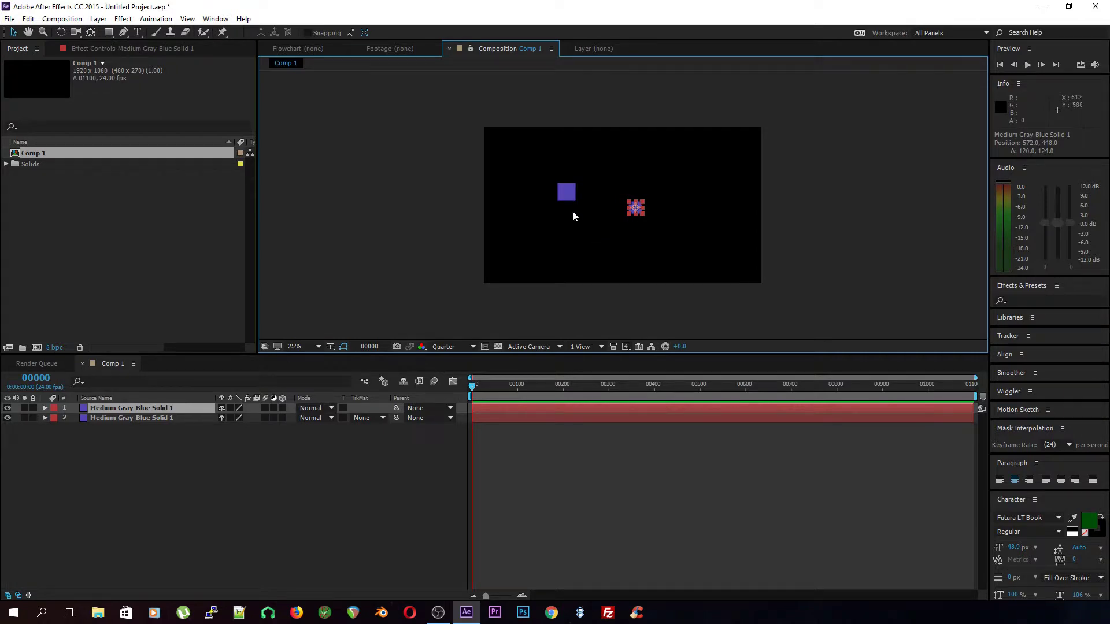
pyautogui.click(568, 195)
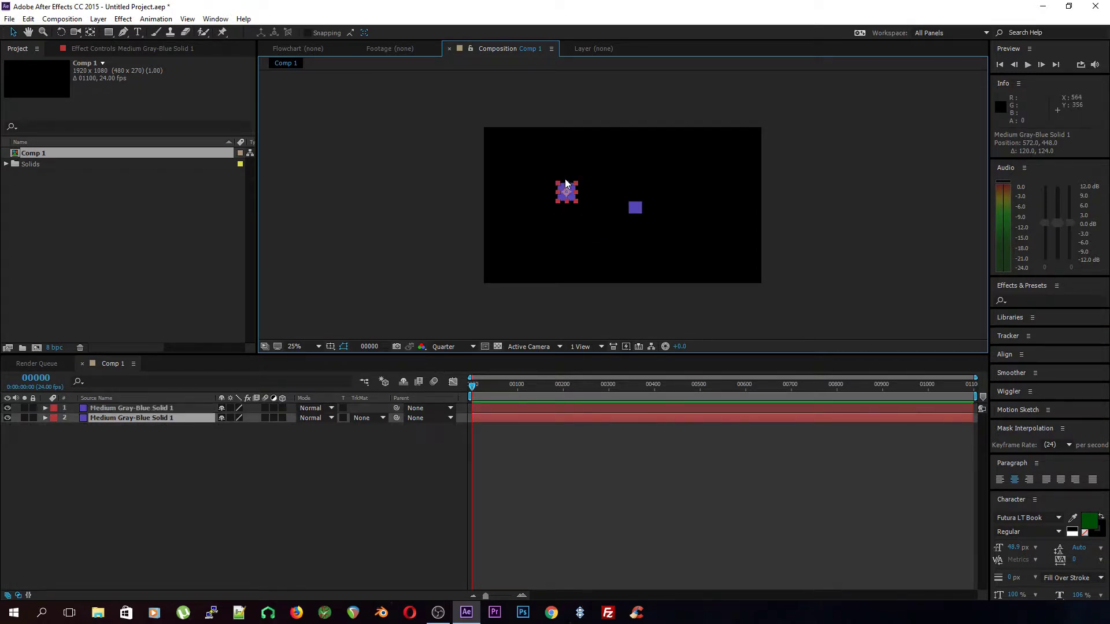
# Step: Rename layer 2 to 'enfant' and parent it to Medium Gray-Blue Solid 1
pyautogui.click(176, 415)
pyautogui.press('Return')
pyautogui.write('e')
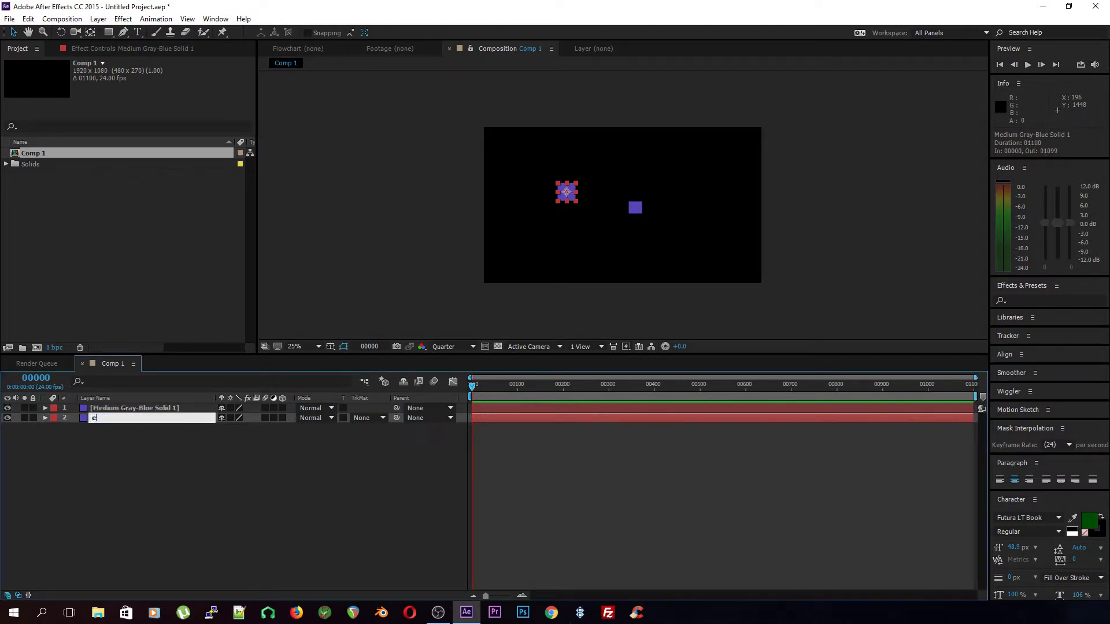
pyautogui.write('nfan')
pyautogui.write('t')
pyautogui.press('Return')
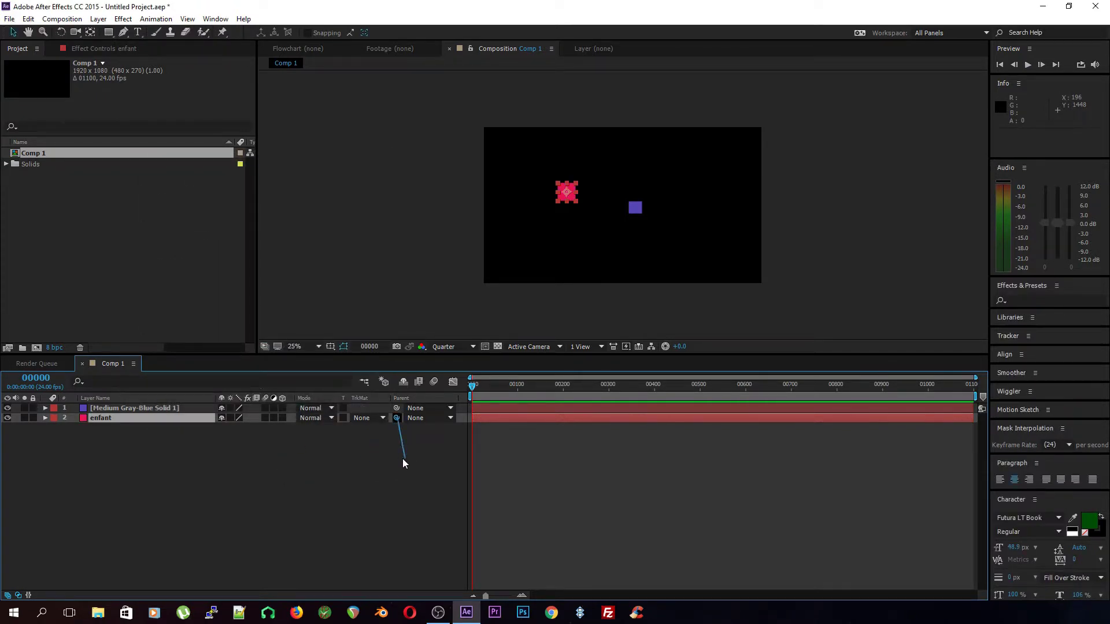
pyautogui.moveTo(397, 419); pyautogui.dragTo(176, 408)
pyautogui.click(186, 408)
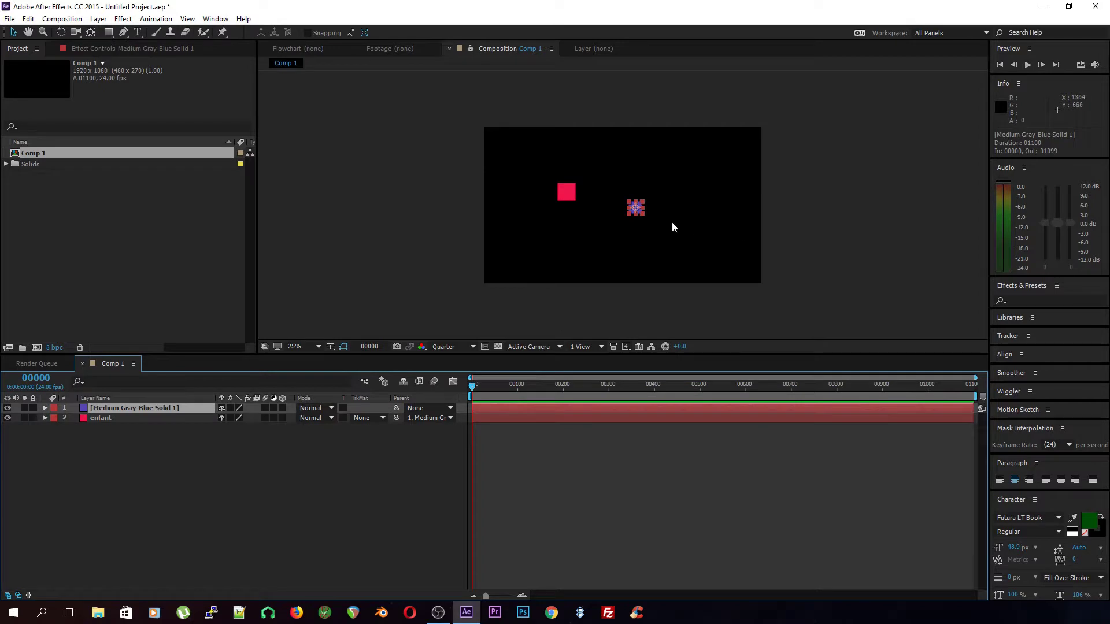
# Step: Test-move the parent square, undo it, and nudge the red square slightly up
pyautogui.moveTo(635, 210); pyautogui.dragTo(634, 225)
pyautogui.hotkey('ctrl', 'z')
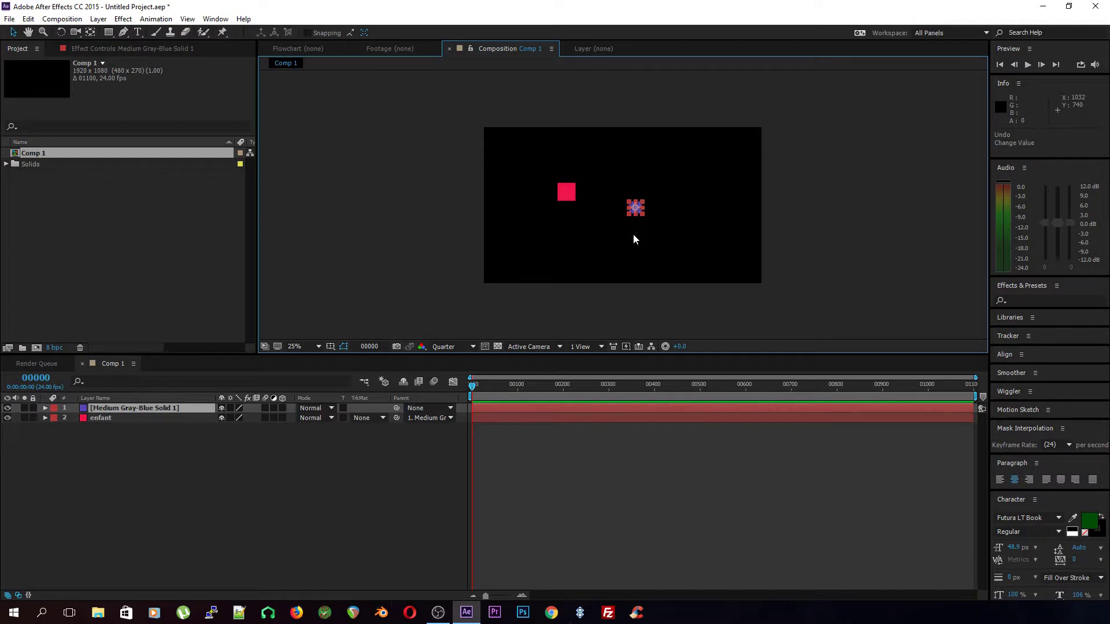
pyautogui.moveTo(567, 192); pyautogui.dragTo(562, 191)
# Step: Rotate the blue solid to -33° and reposition the red enfant square
pyautogui.click(639, 208)
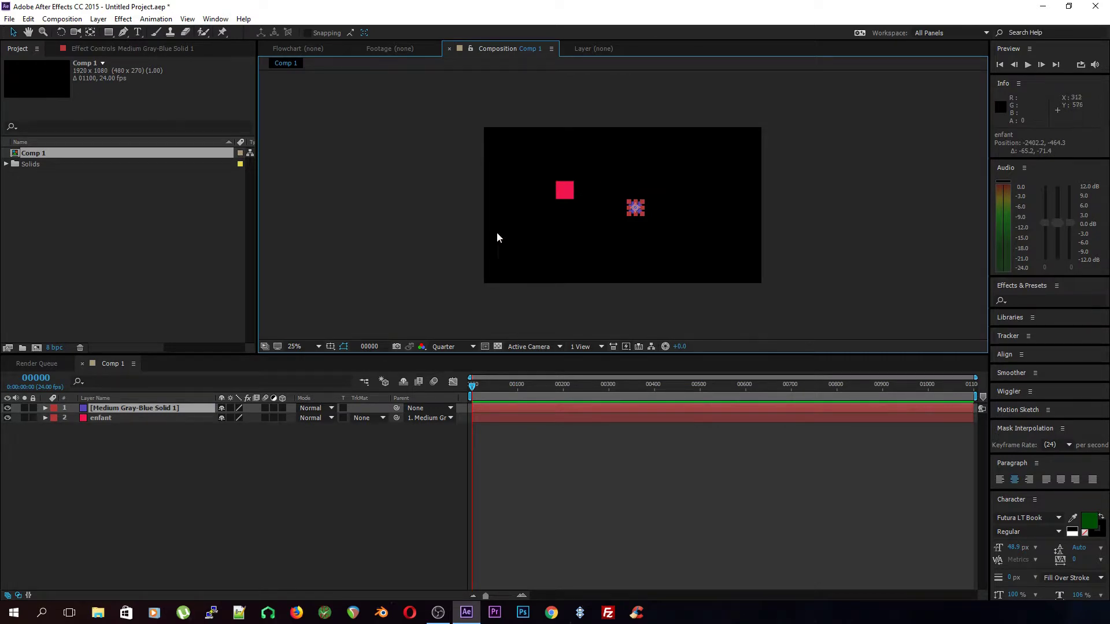
pyautogui.press('r')
pyautogui.moveTo(238, 418)
pyautogui.mouseDown()
pyautogui.moveTo(318, 427)
pyautogui.moveTo(334, 443)
pyautogui.moveTo(231, 444)
pyautogui.mouseUp()
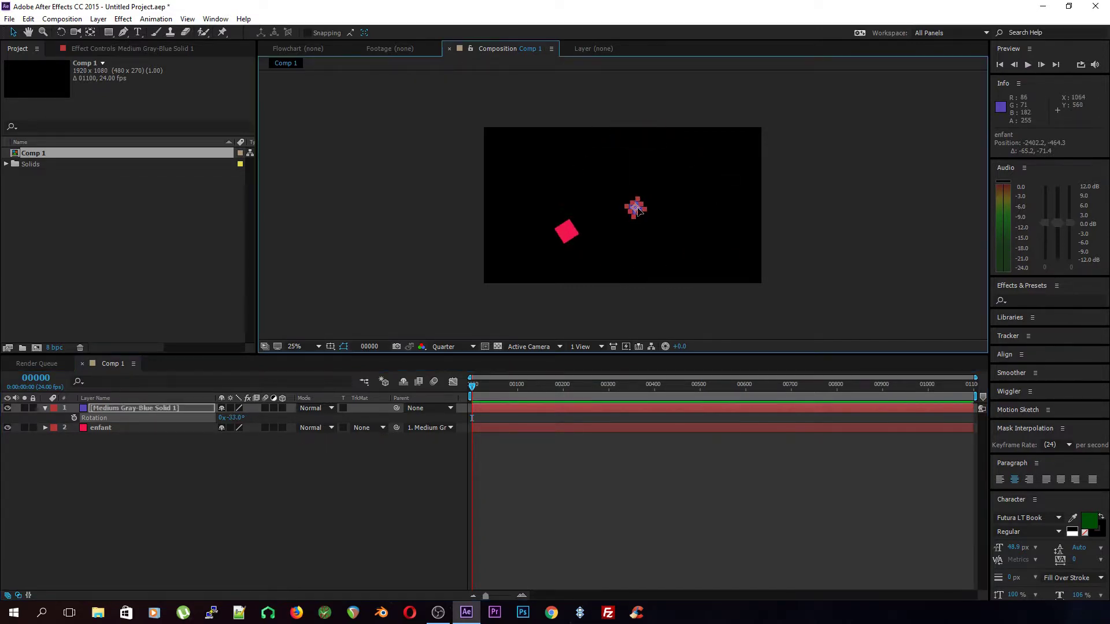
pyautogui.moveTo(645, 213); pyautogui.dragTo(641, 211)
pyautogui.click(559, 232)
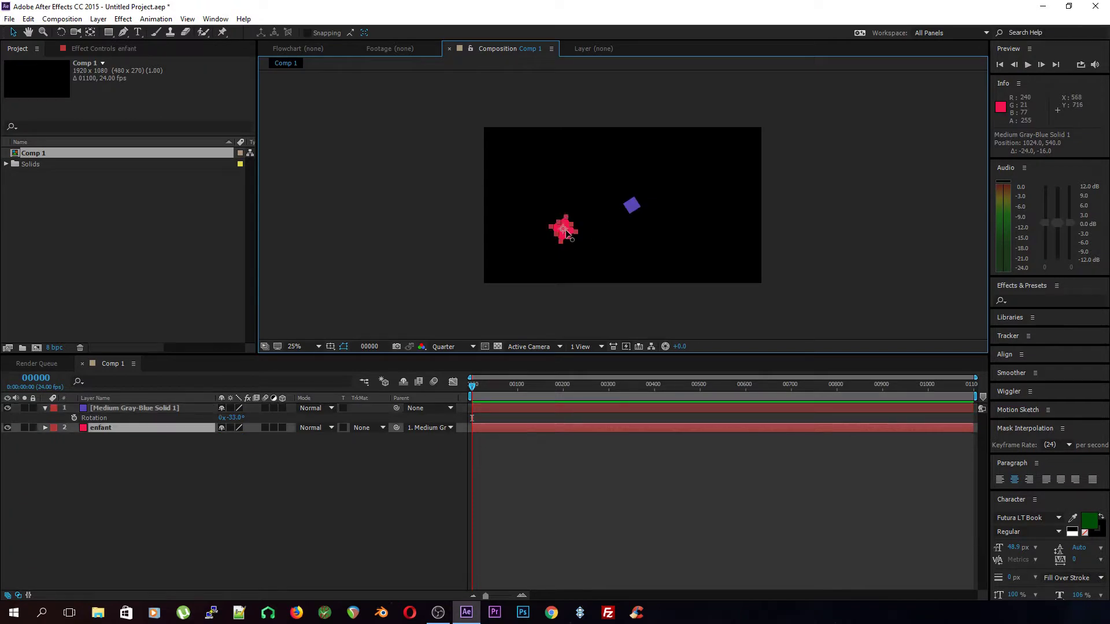
pyautogui.moveTo(560, 233); pyautogui.dragTo(575, 221)
pyautogui.click(311, 490)
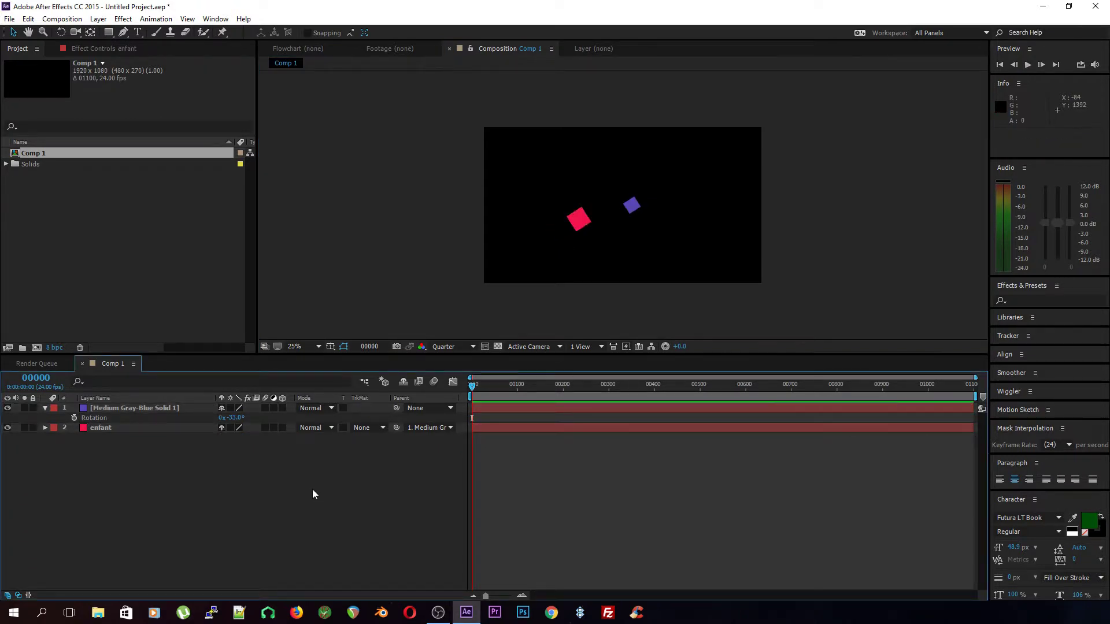
# Step: Add an orange solid scaled to 49.2%, place it beside the red square, and parent it to enfant
pyautogui.hotkey('ctrl', 'y')
pyautogui.press('Return')
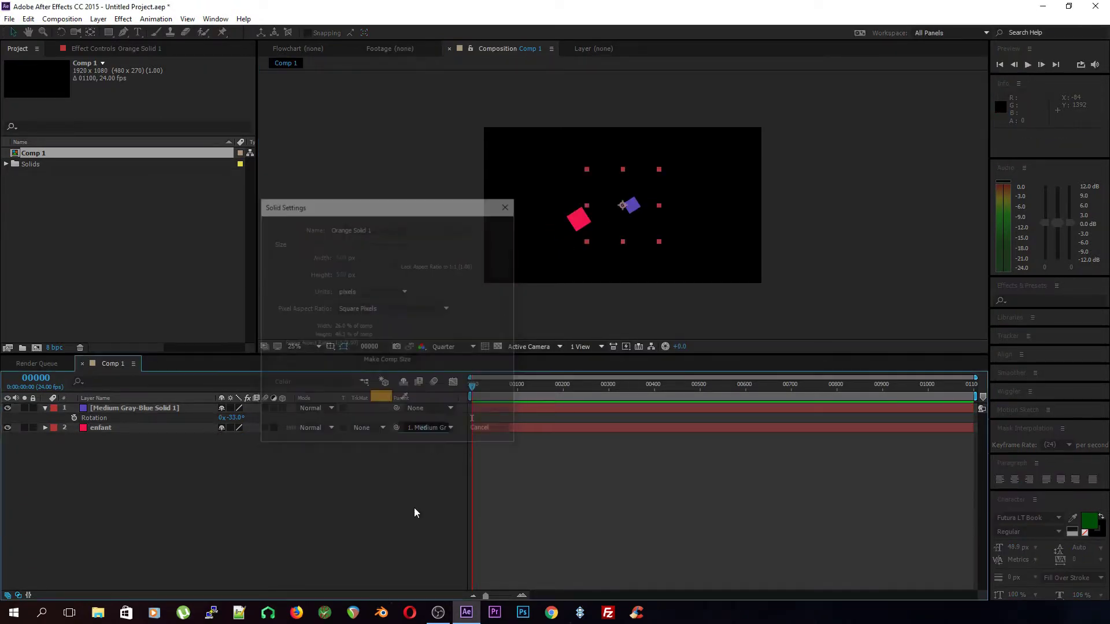
pyautogui.press('s')
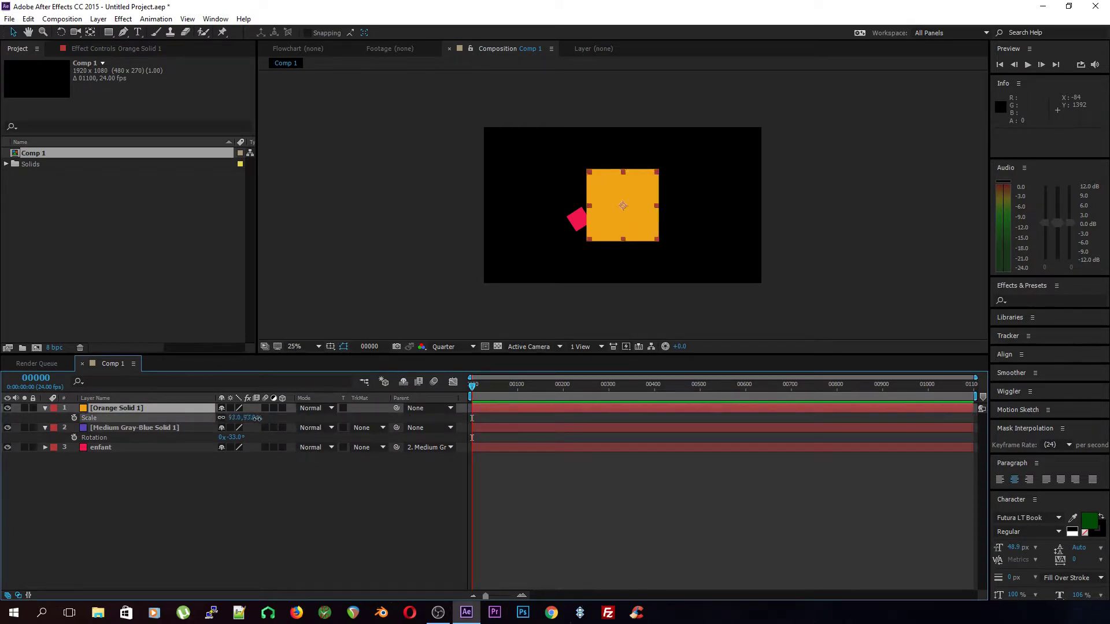
pyautogui.moveTo(238, 418); pyautogui.dragTo(219, 420)
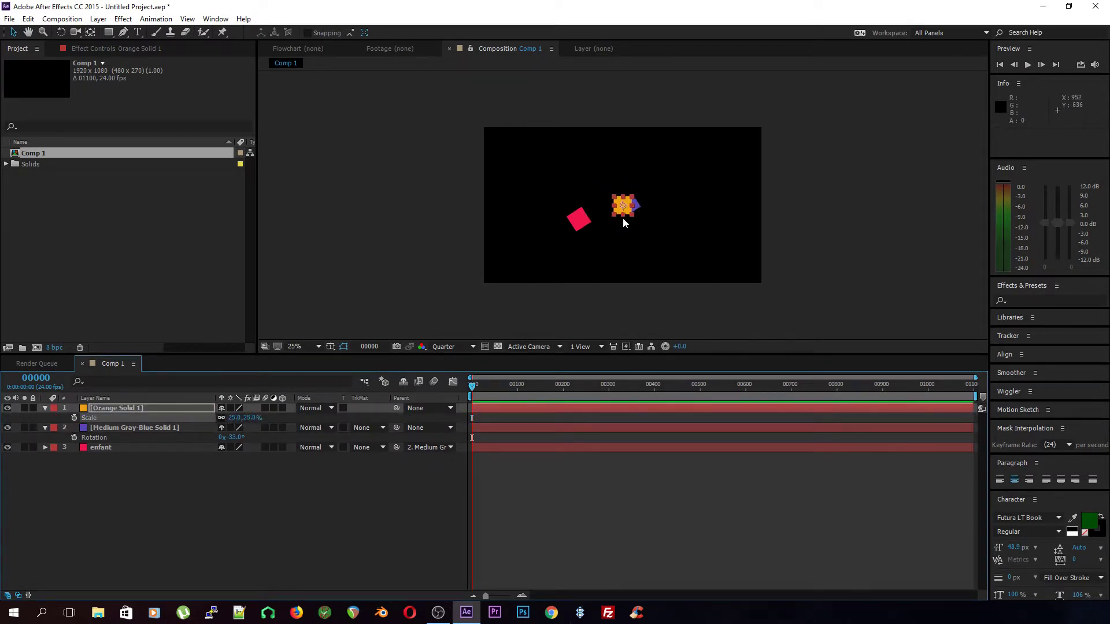
pyautogui.moveTo(622, 207)
pyautogui.mouseDown()
pyautogui.moveTo(556, 202)
pyautogui.moveTo(563, 210)
pyautogui.mouseUp()
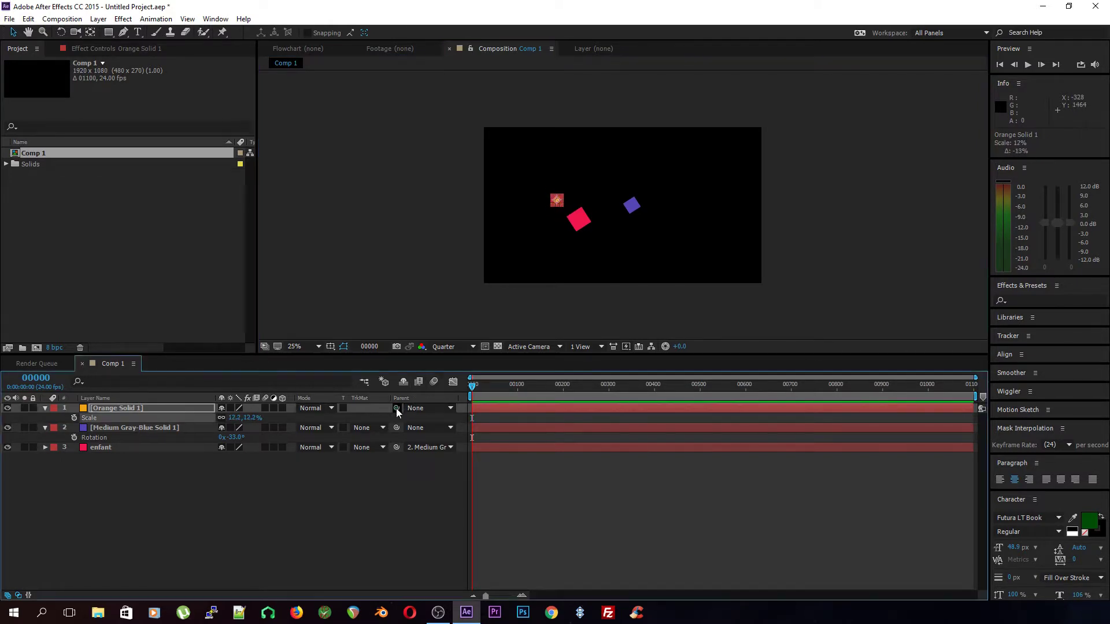
pyautogui.moveTo(396, 408); pyautogui.dragTo(182, 449)
pyautogui.click(631, 206)
# Step: Keyframe the blue solid's rotation to 55° and the enfant layer's rotation, then preview
pyautogui.press('r')
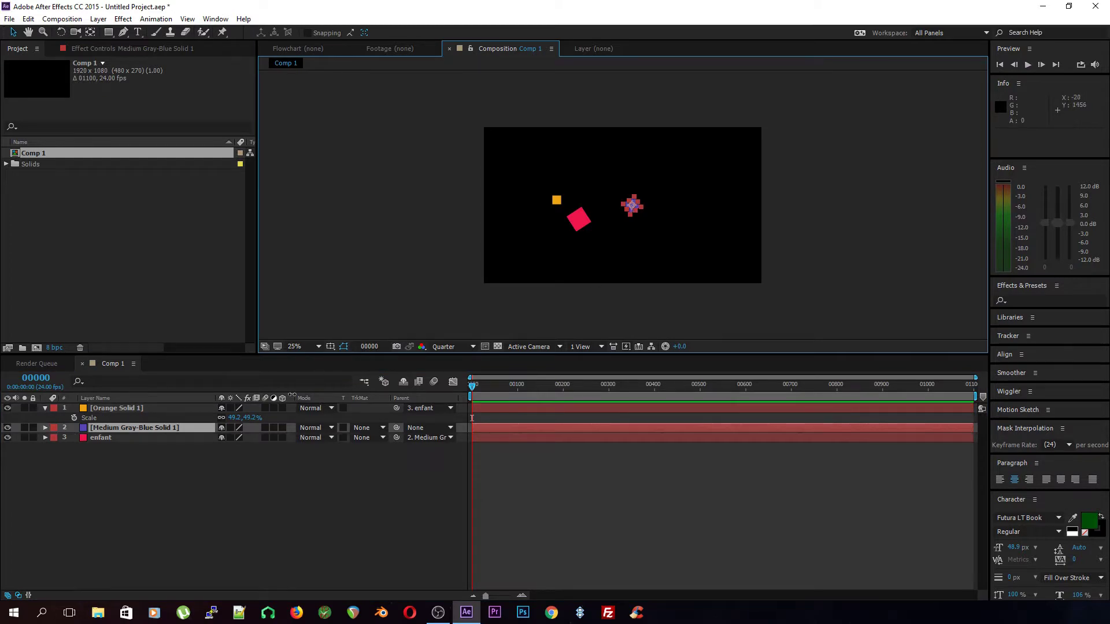
pyautogui.press('r')
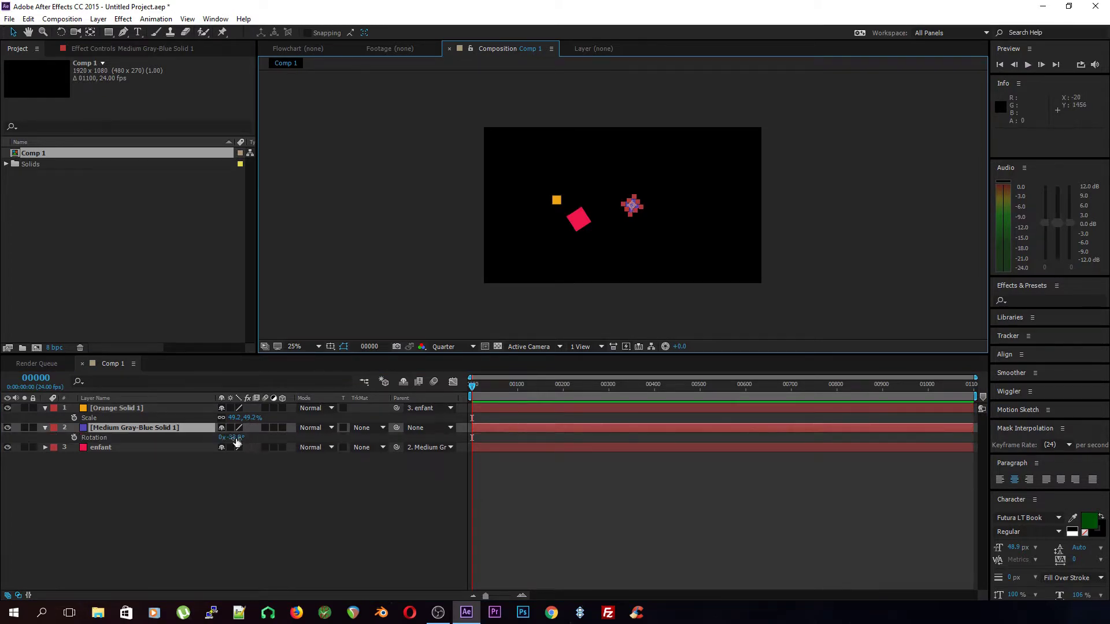
pyautogui.moveTo(236, 442)
pyautogui.mouseDown()
pyautogui.moveTo(304, 462)
pyautogui.moveTo(262, 462)
pyautogui.moveTo(265, 483)
pyautogui.mouseUp()
pyautogui.click(579, 188)
pyautogui.press('r')
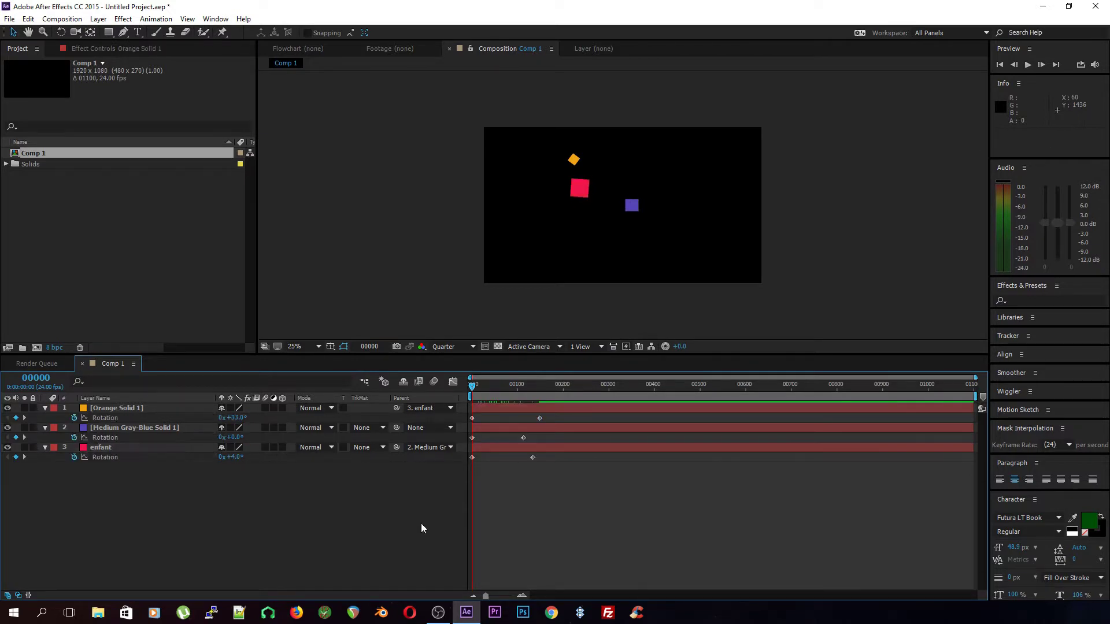
pyautogui.press('space')
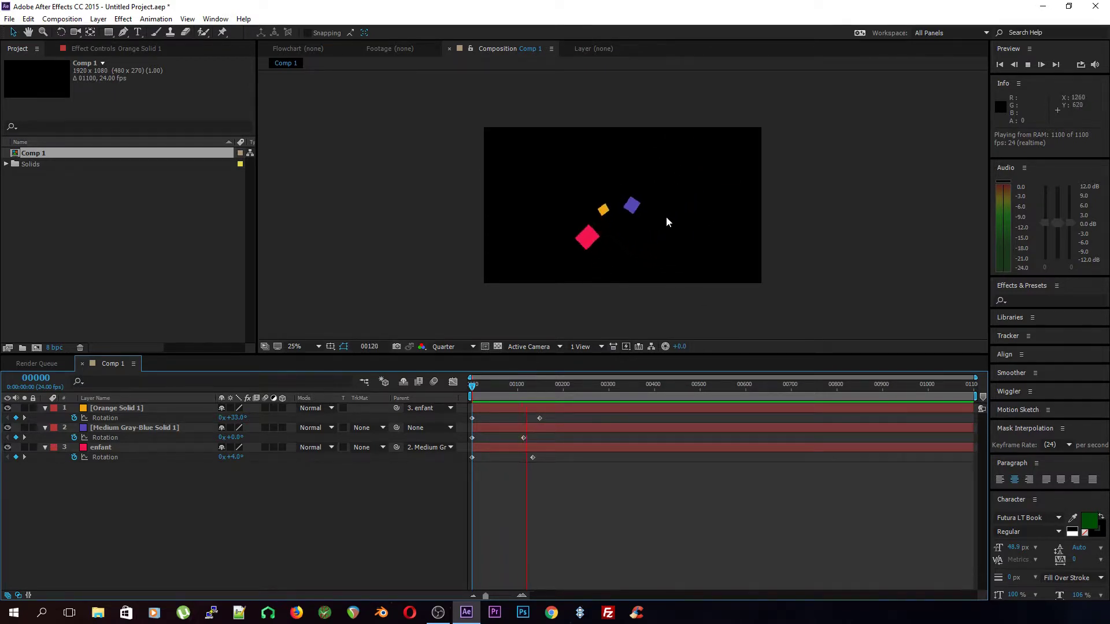
pyautogui.press('space')
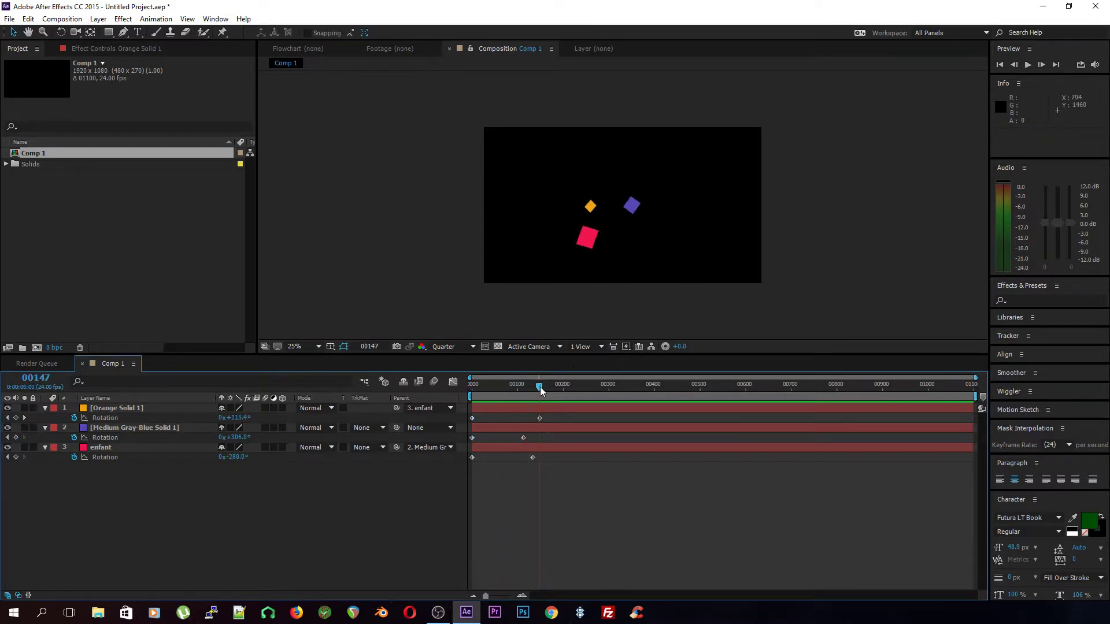
pyautogui.click(585, 238)
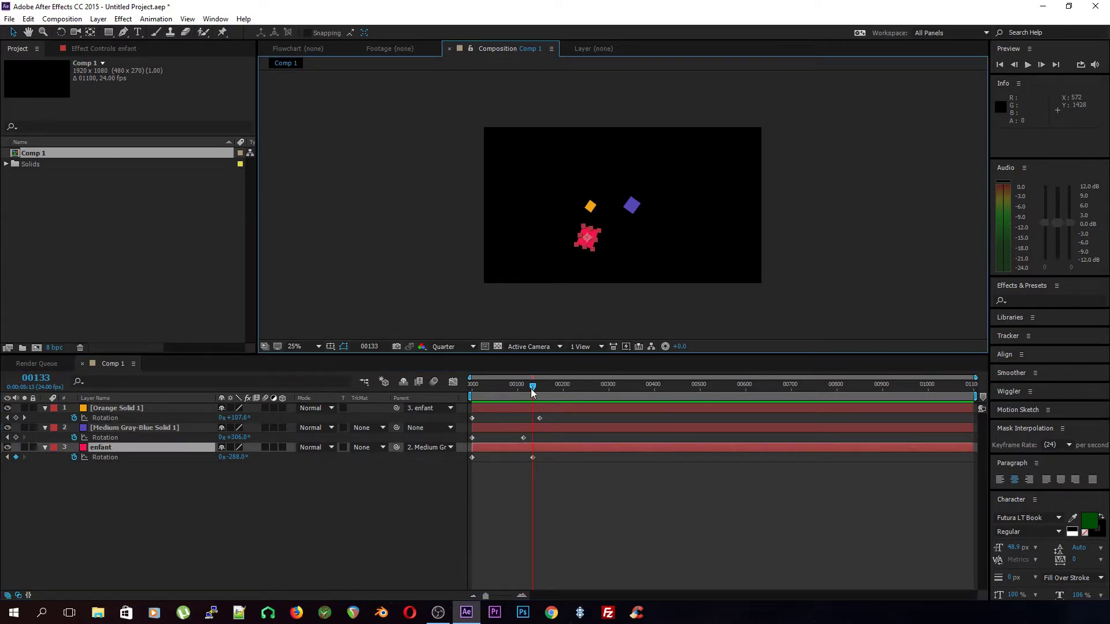
pyautogui.press('space')
pyautogui.click(533, 457)
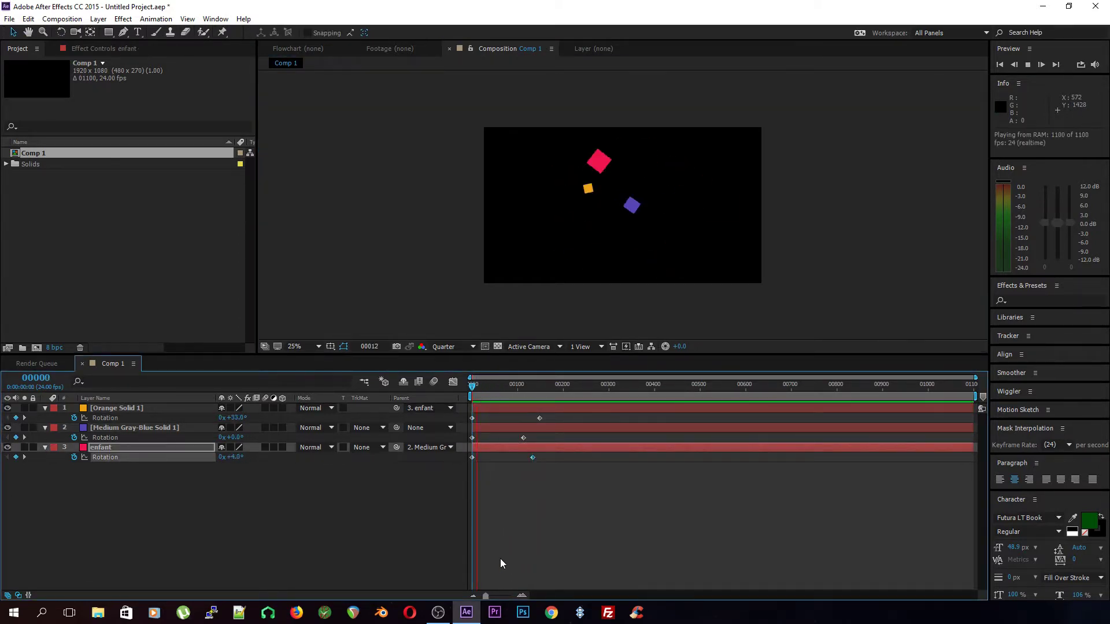
pyautogui.press('space')
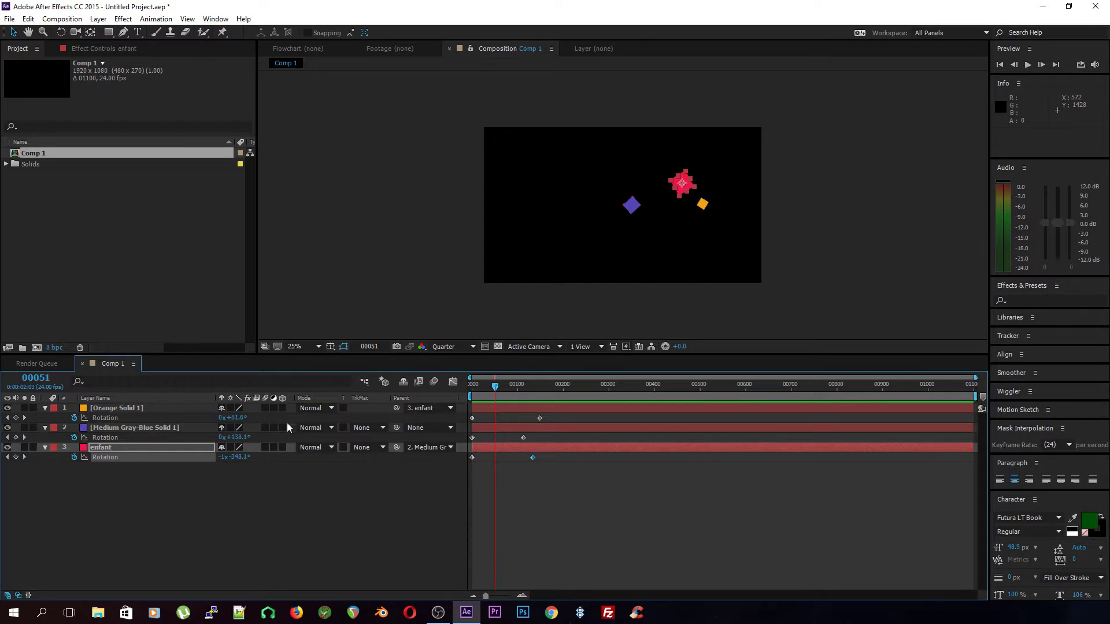
# Step: Enable motion blur on all three layers and the composition, then preview from the start
pyautogui.moveTo(265, 408); pyautogui.dragTo(265, 447)
pyautogui.click(434, 381)
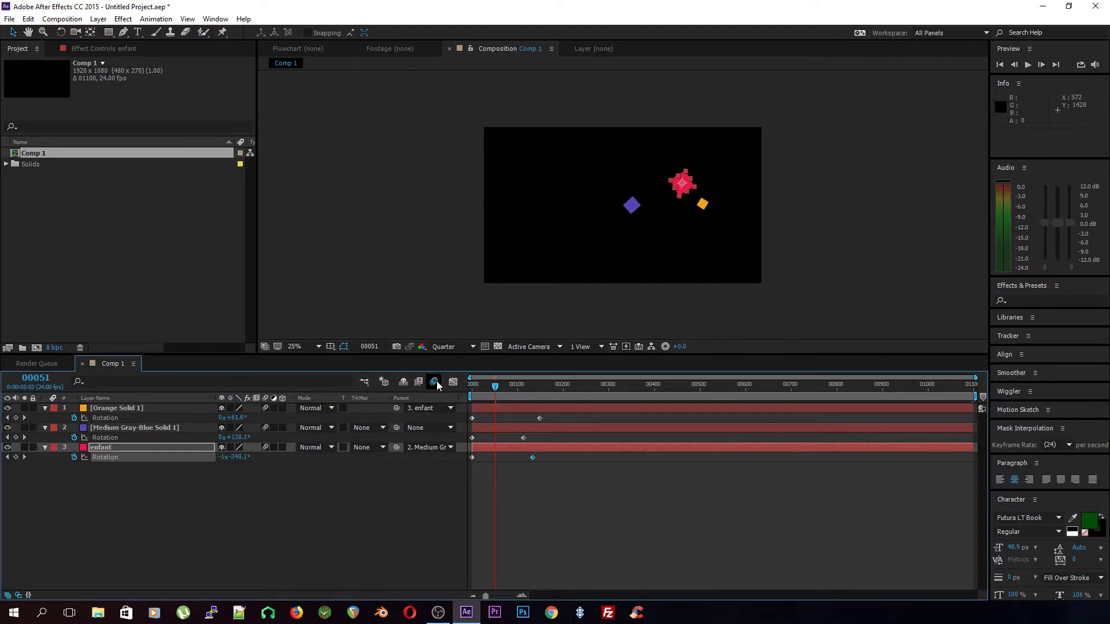
pyautogui.press('space')
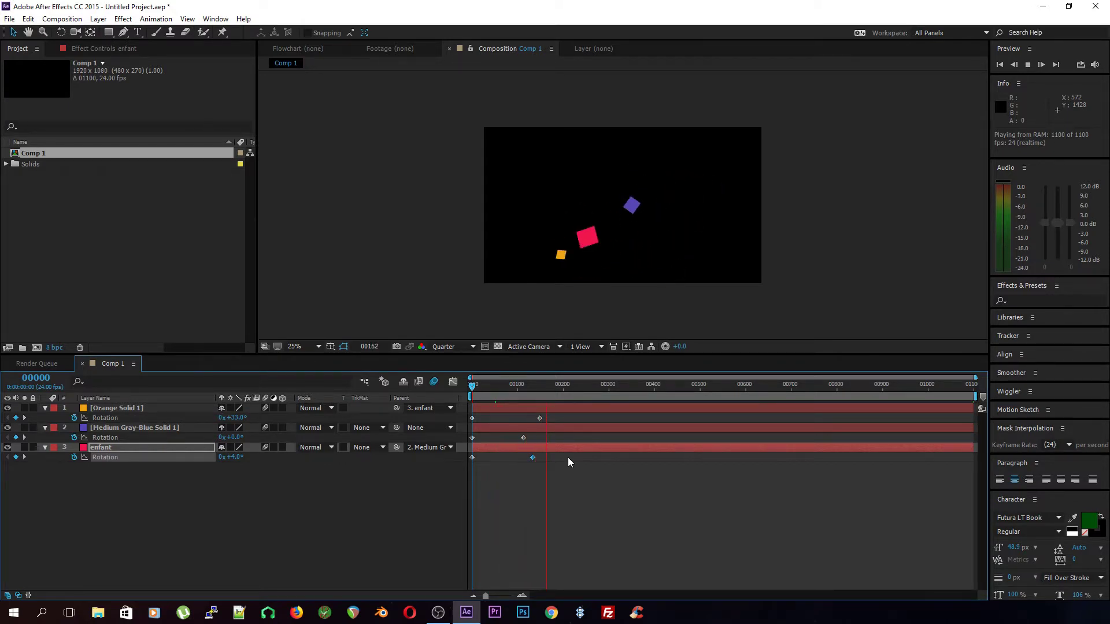
pyautogui.press('space')
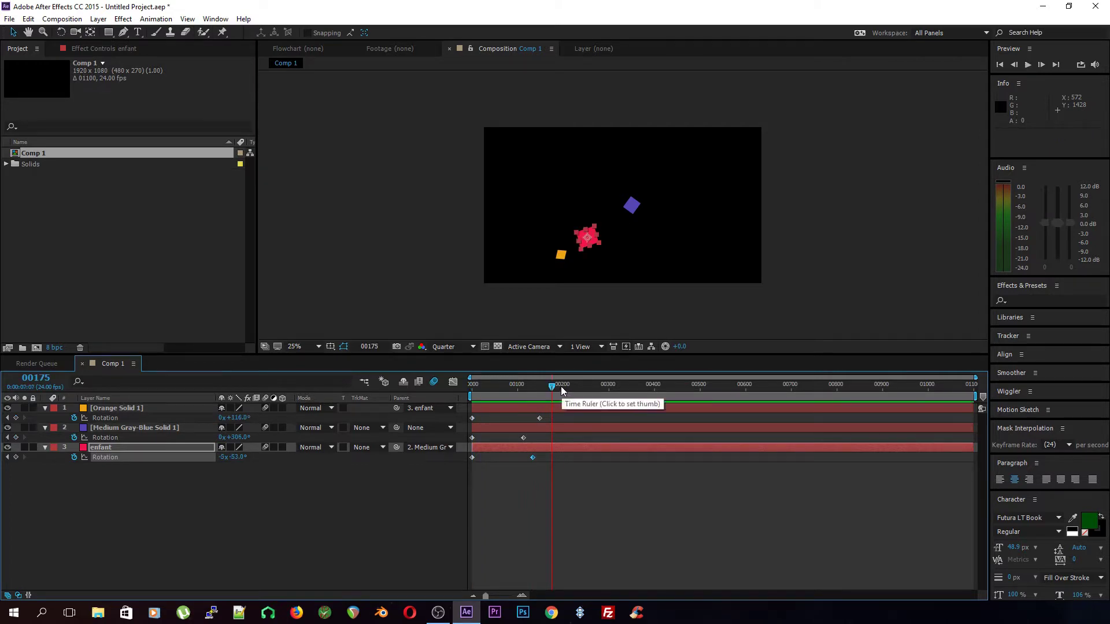
pyautogui.moveTo(538, 391); pyautogui.dragTo(473, 386)
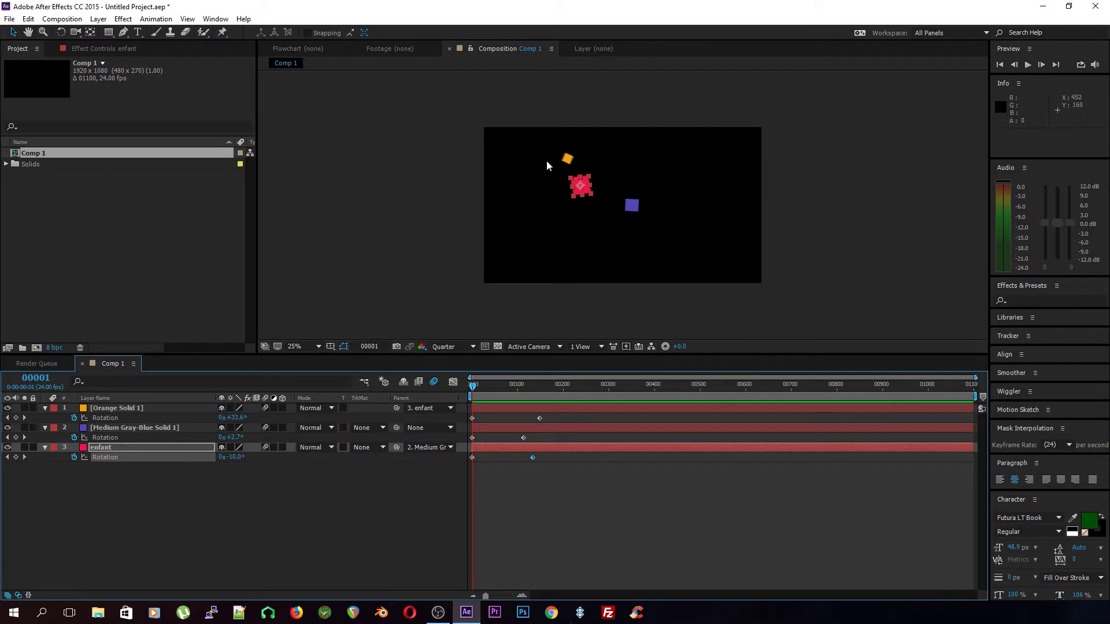
pyautogui.click(394, 481)
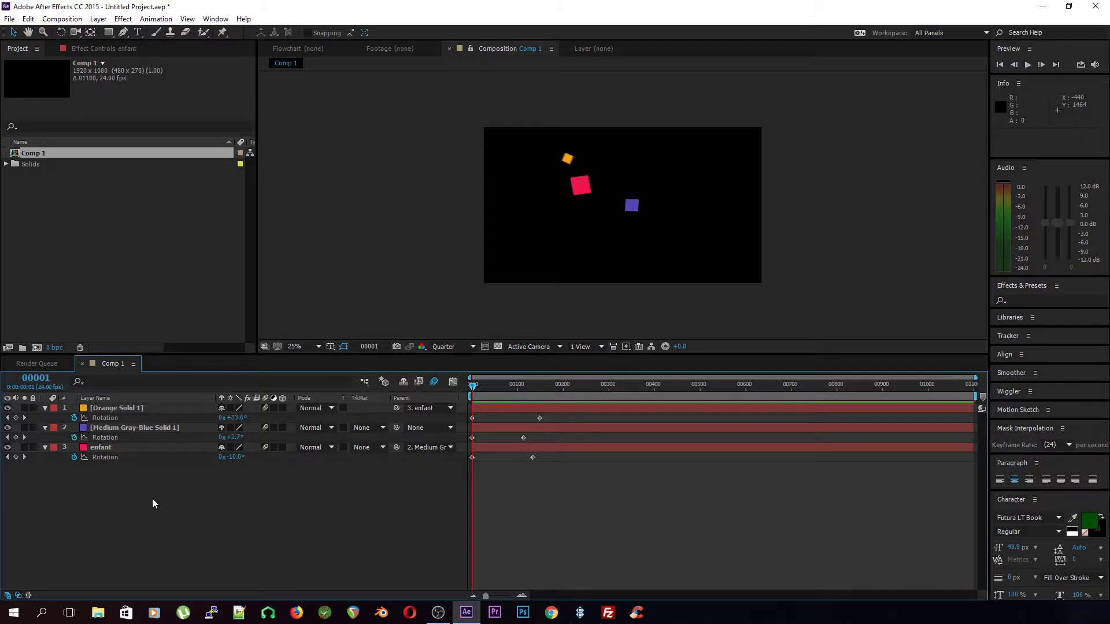
# Step: Add a Null Object layer, Null 2, via the timeline's New menu
pyautogui.hotkey('ctrl', 'alt', 'shift', 'y')
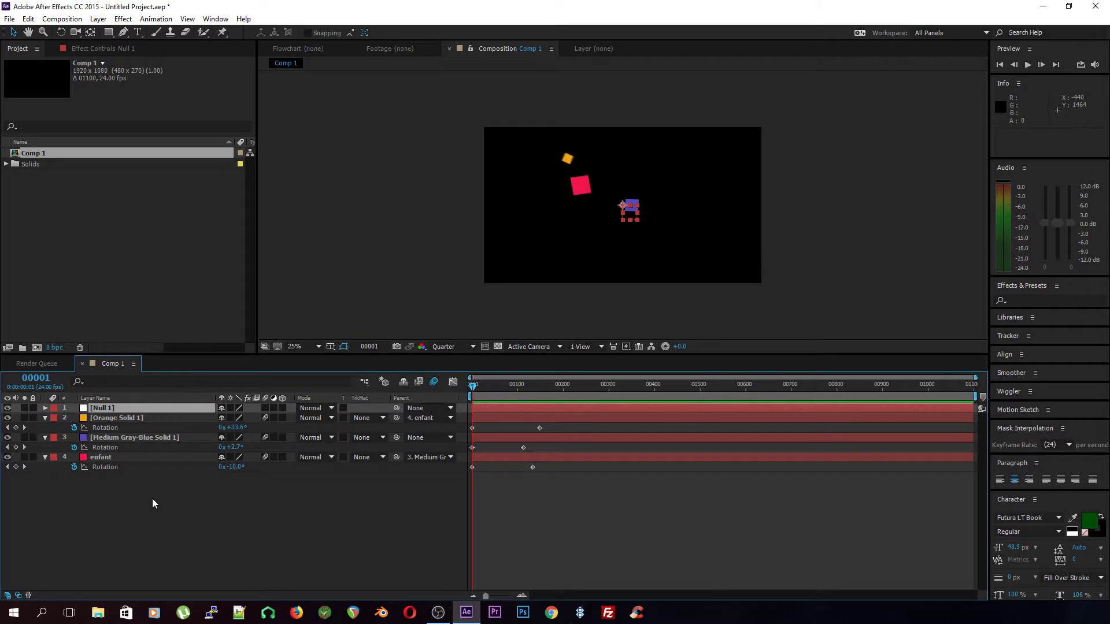
pyautogui.press('Delete')
pyautogui.rightClick(152, 499)
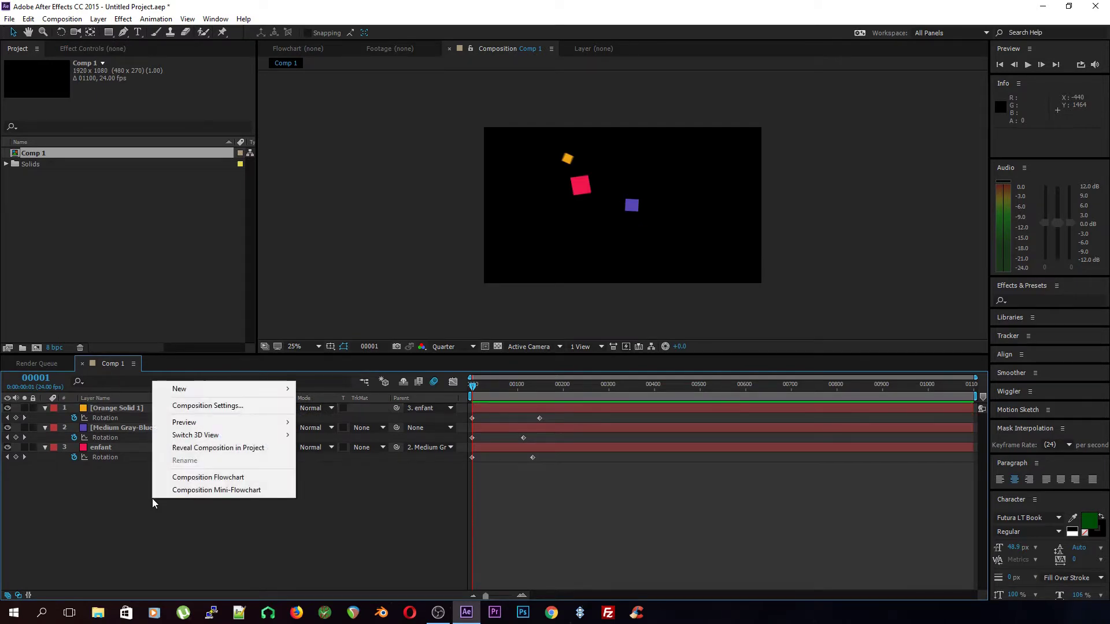
pyautogui.moveTo(180, 388)
pyautogui.click(323, 454)
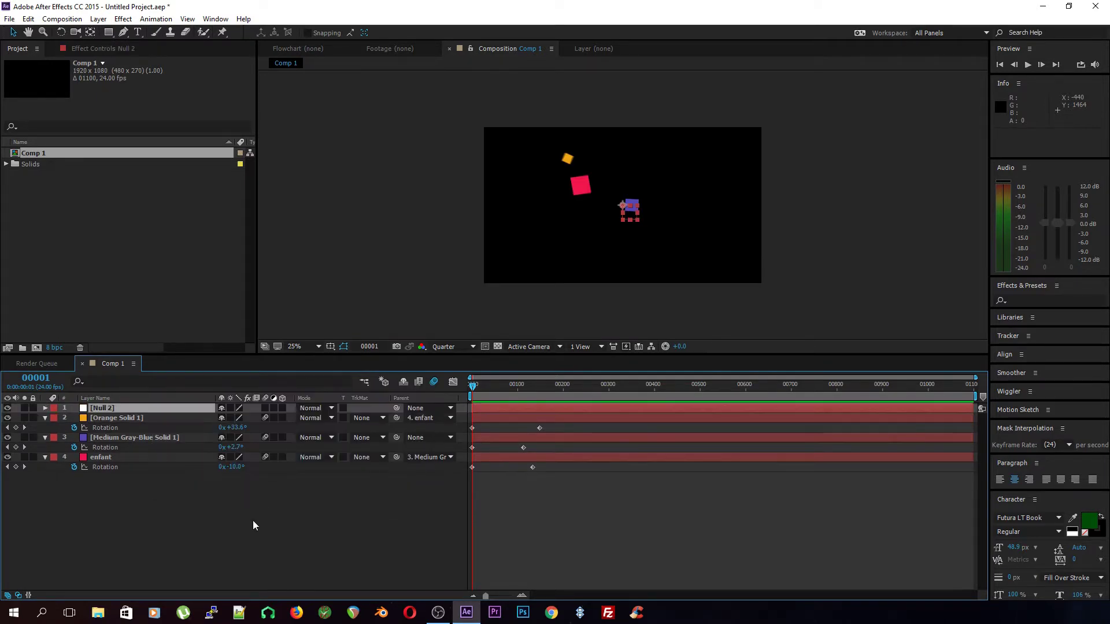
pyautogui.click(248, 530)
# Step: Parent the blue solid to Null 2 and move the null down-left to 448, 824
pyautogui.click(174, 409)
pyautogui.click(171, 419)
pyautogui.click(181, 434)
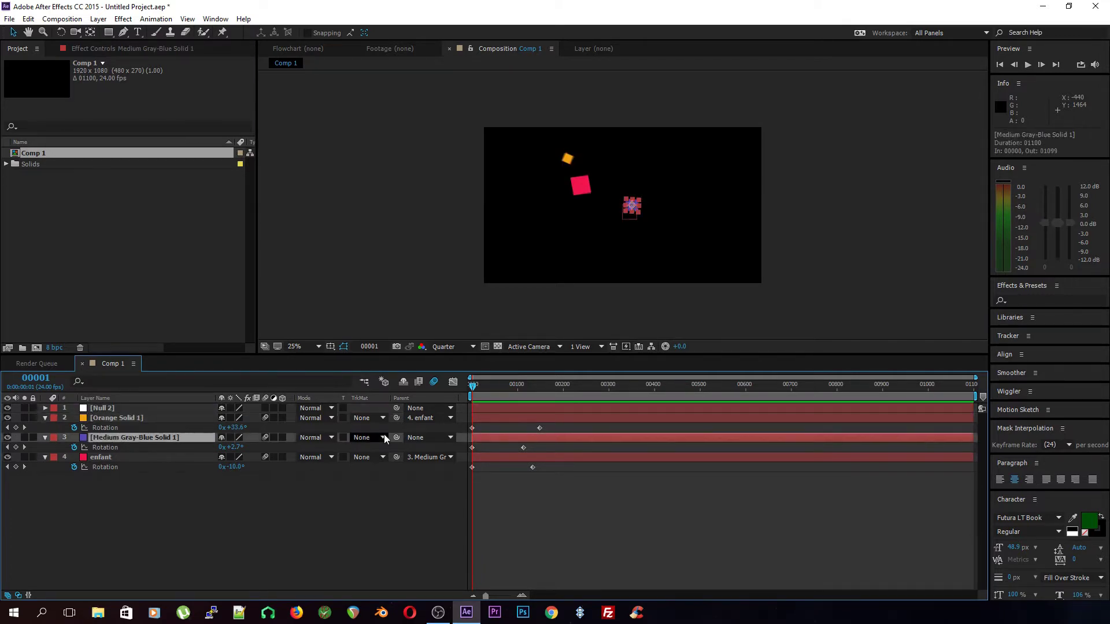
pyautogui.moveTo(396, 437); pyautogui.dragTo(116, 408)
pyautogui.click(178, 410)
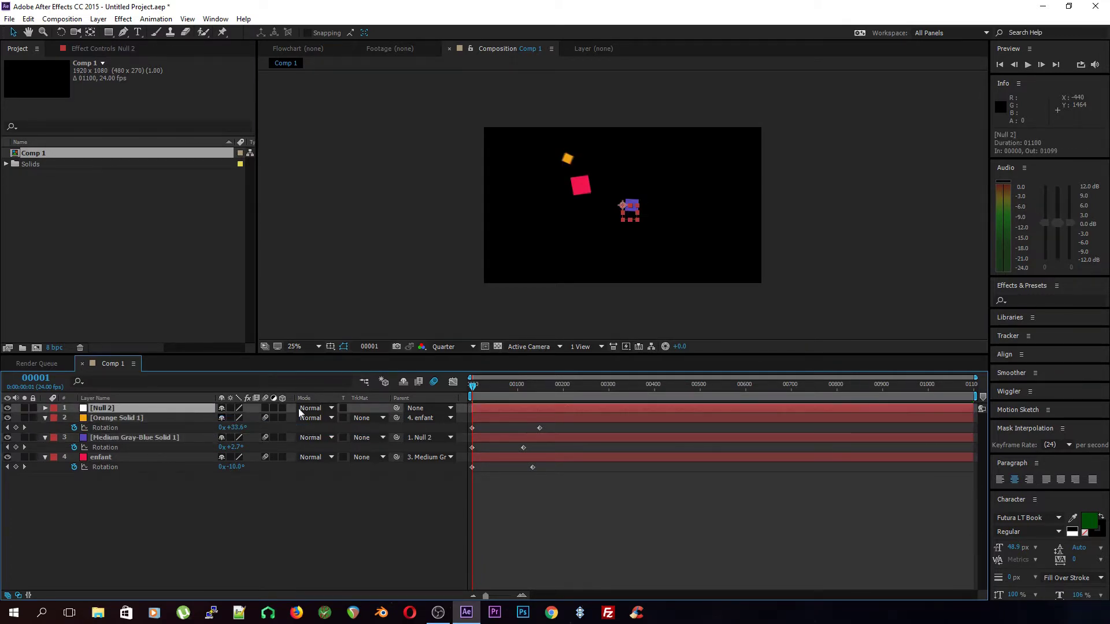
pyautogui.moveTo(613, 219); pyautogui.dragTo(539, 260)
# Step: Keyframe Null 2's position from 448, 824 to 1524, 150 at frame 95, then preview
pyautogui.press('p')
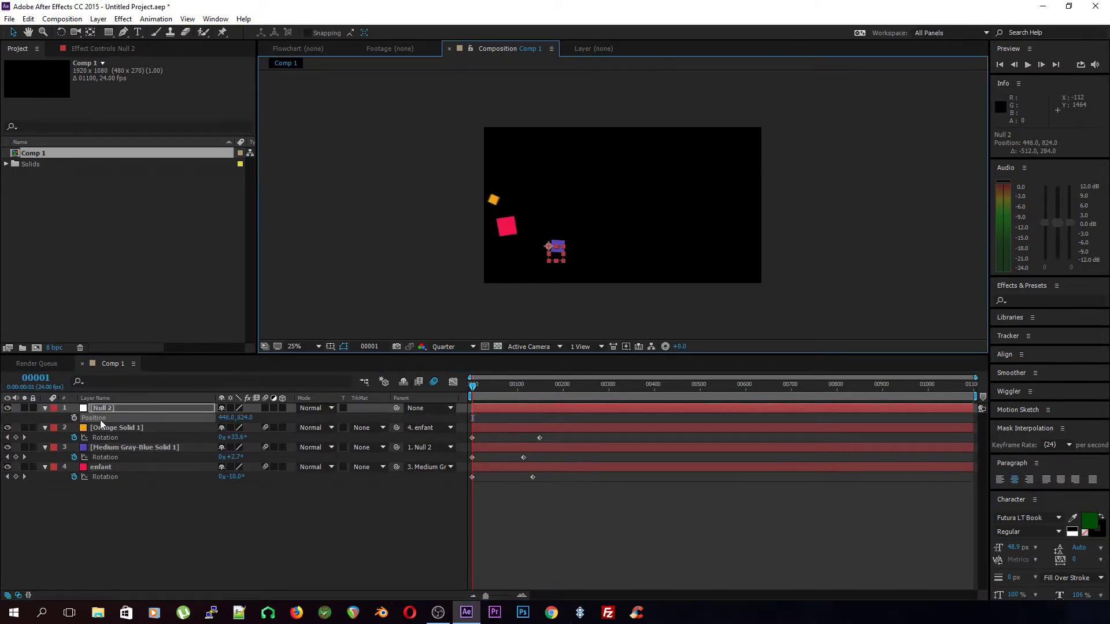
pyautogui.click(74, 417)
pyautogui.moveTo(508, 385); pyautogui.dragTo(515, 385)
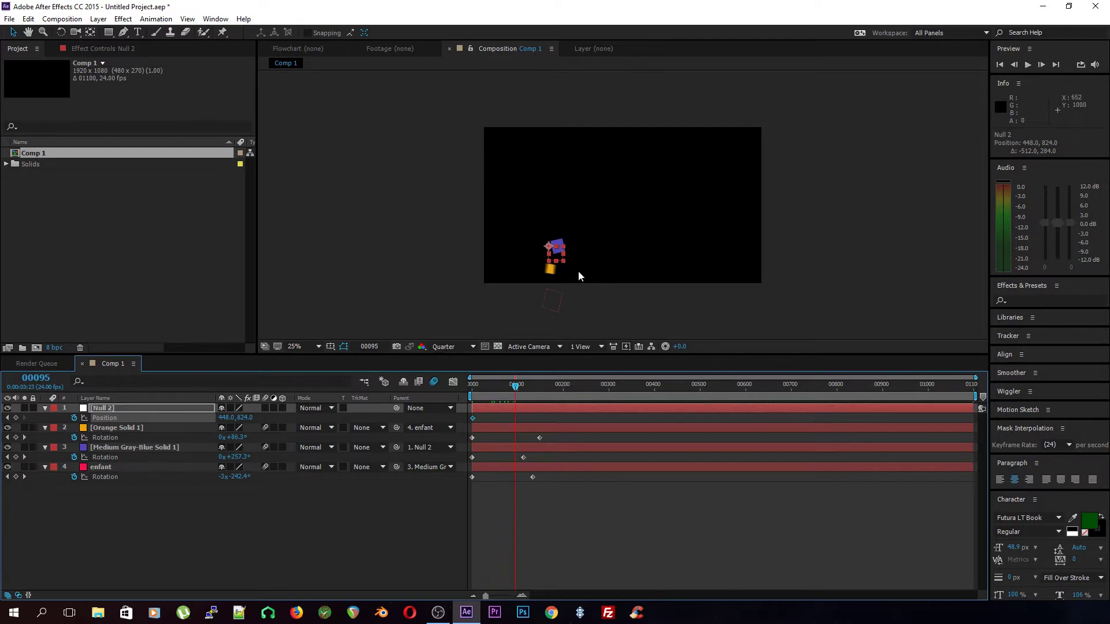
pyautogui.moveTo(548, 246); pyautogui.dragTo(717, 151)
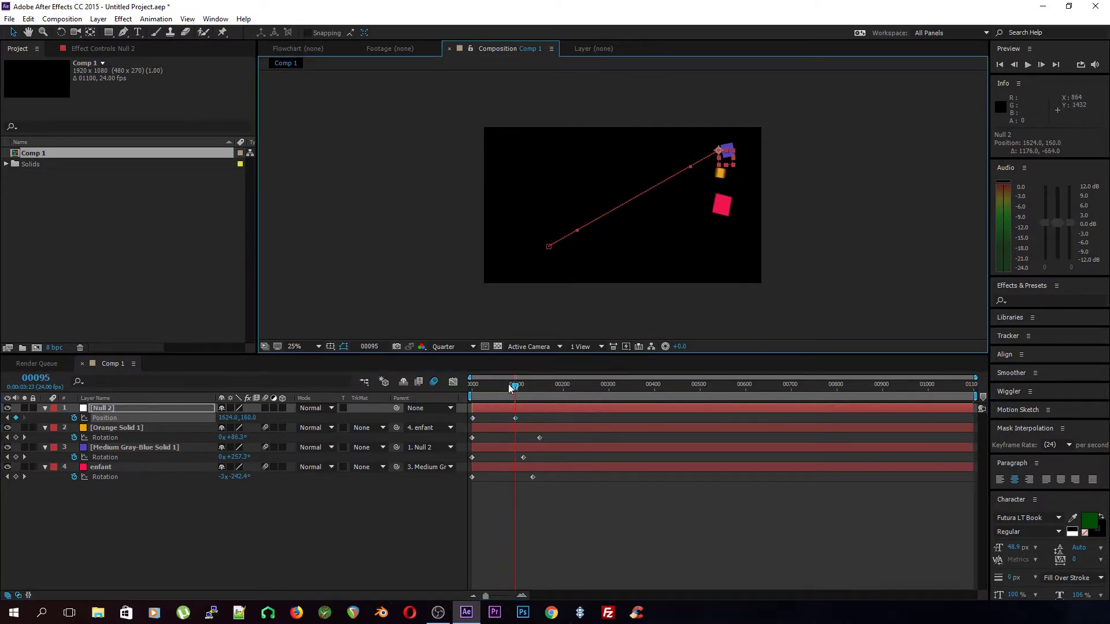
pyautogui.press('space')
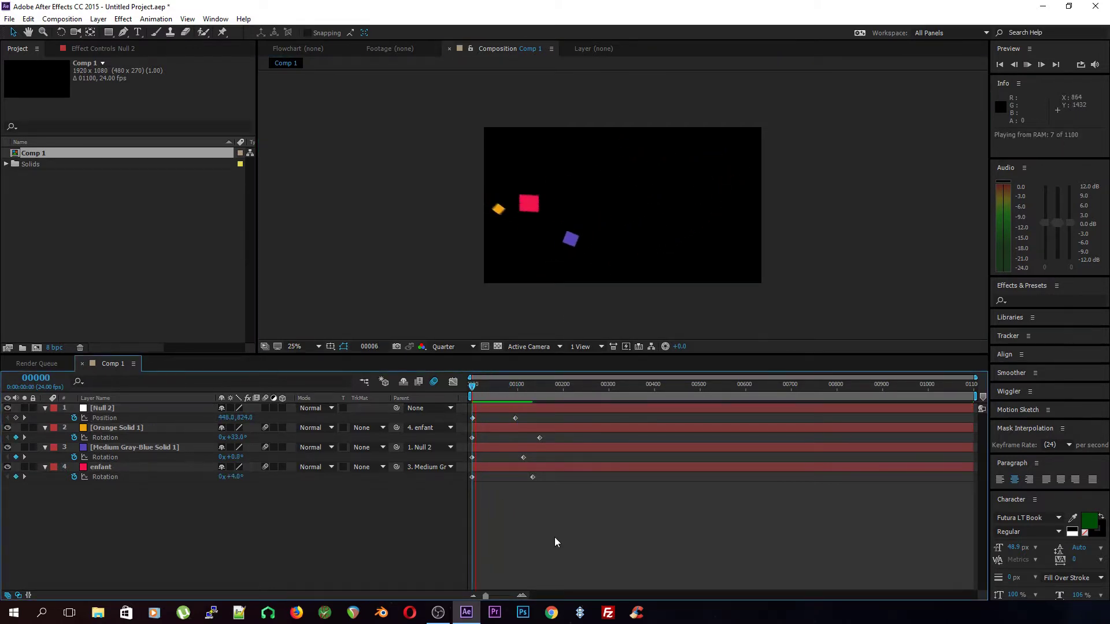
pyautogui.press('space')
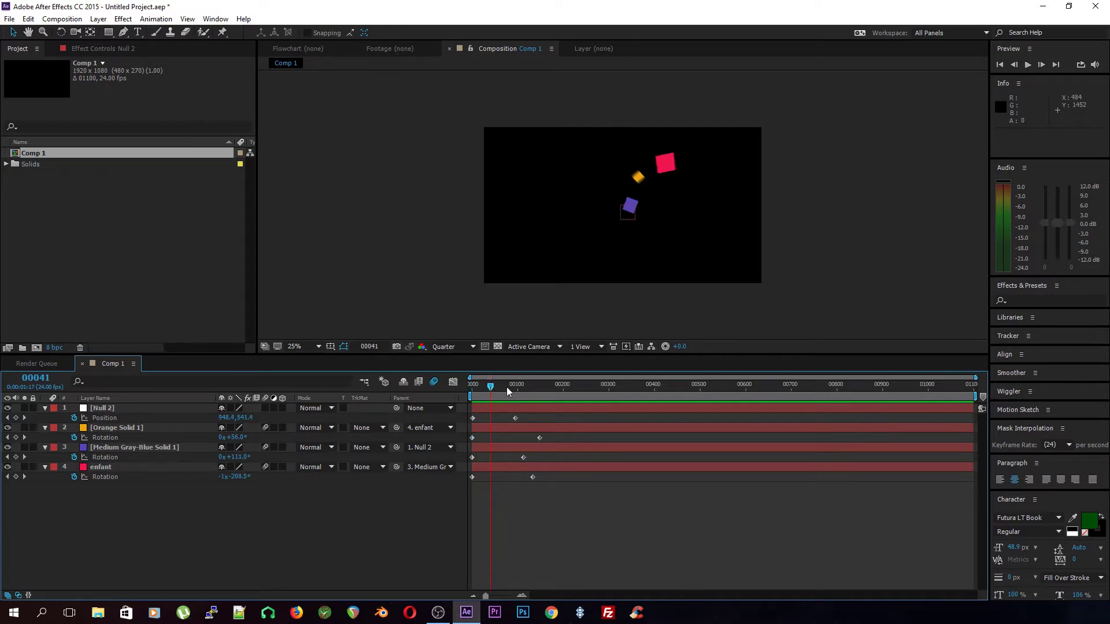
pyautogui.moveTo(506, 387); pyautogui.dragTo(458, 392)
pyautogui.click(556, 251)
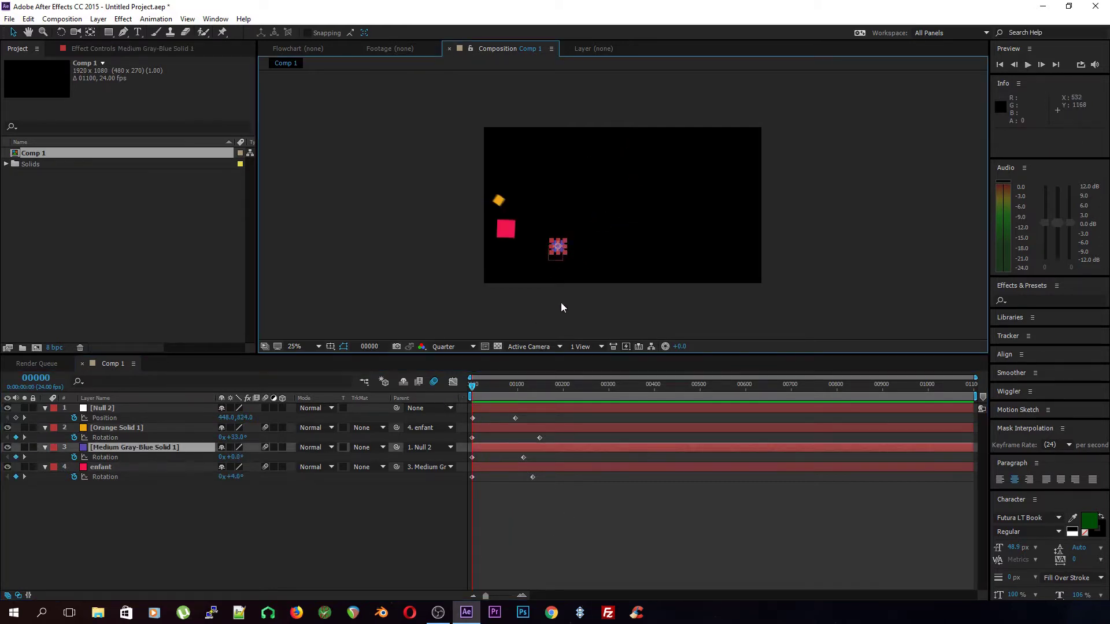
# Step: Set blue solid Position keyframes at frames 0, 53 and 80 along a curved path
pyautogui.press('p')
pyautogui.click(91, 456)
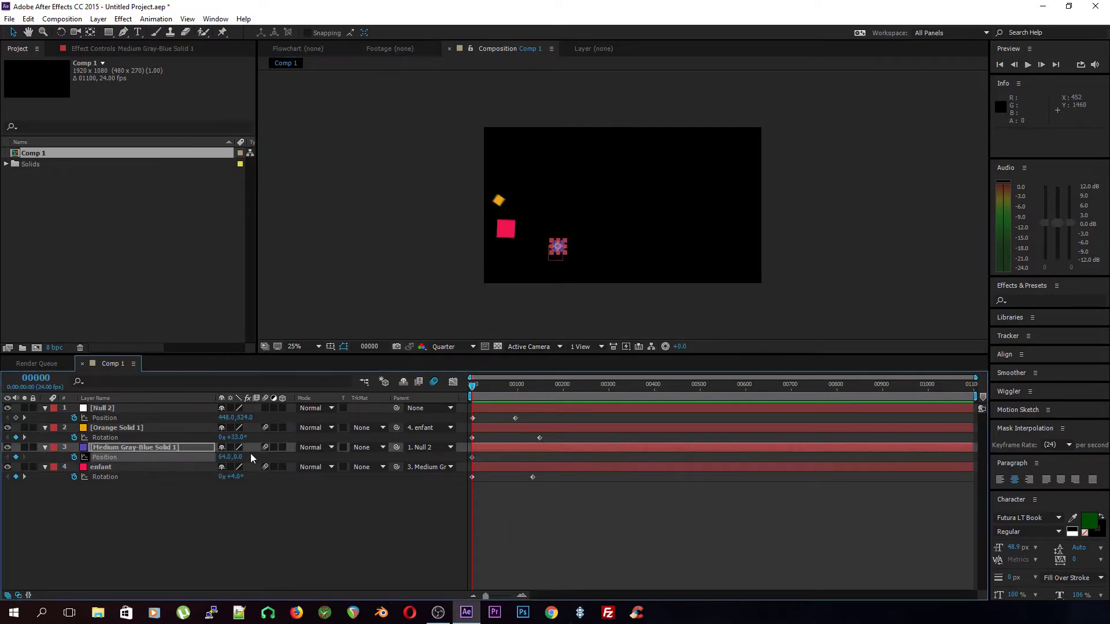
pyautogui.moveTo(485, 386); pyautogui.dragTo(496, 386)
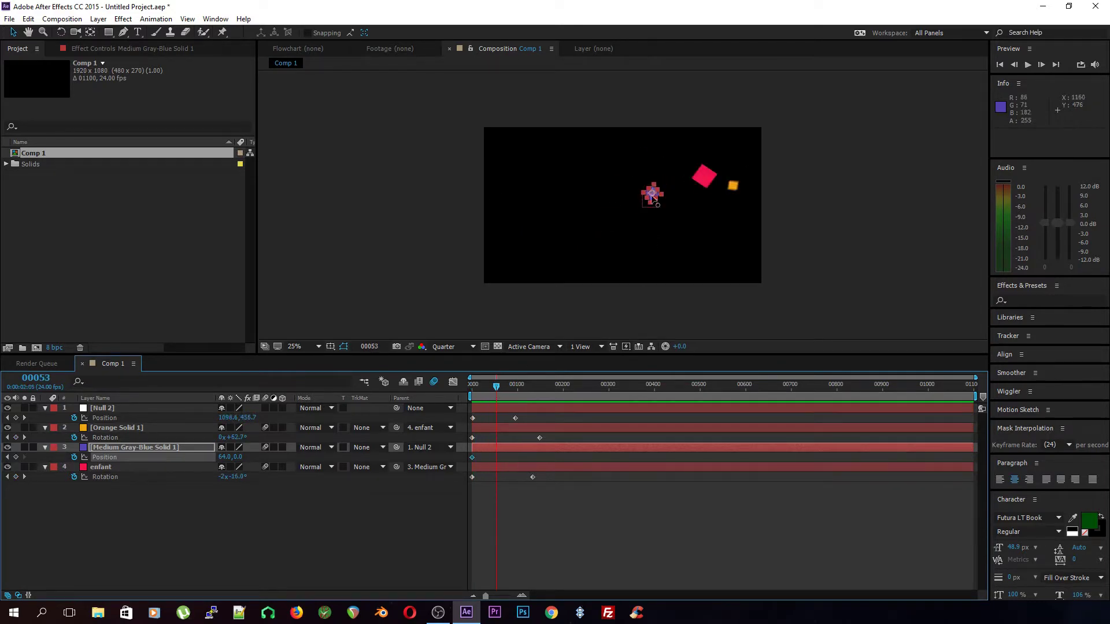
pyautogui.moveTo(652, 196); pyautogui.dragTo(659, 211)
pyautogui.moveTo(496, 384); pyautogui.dragTo(508, 383)
pyautogui.moveTo(707, 190); pyautogui.dragTo(676, 231)
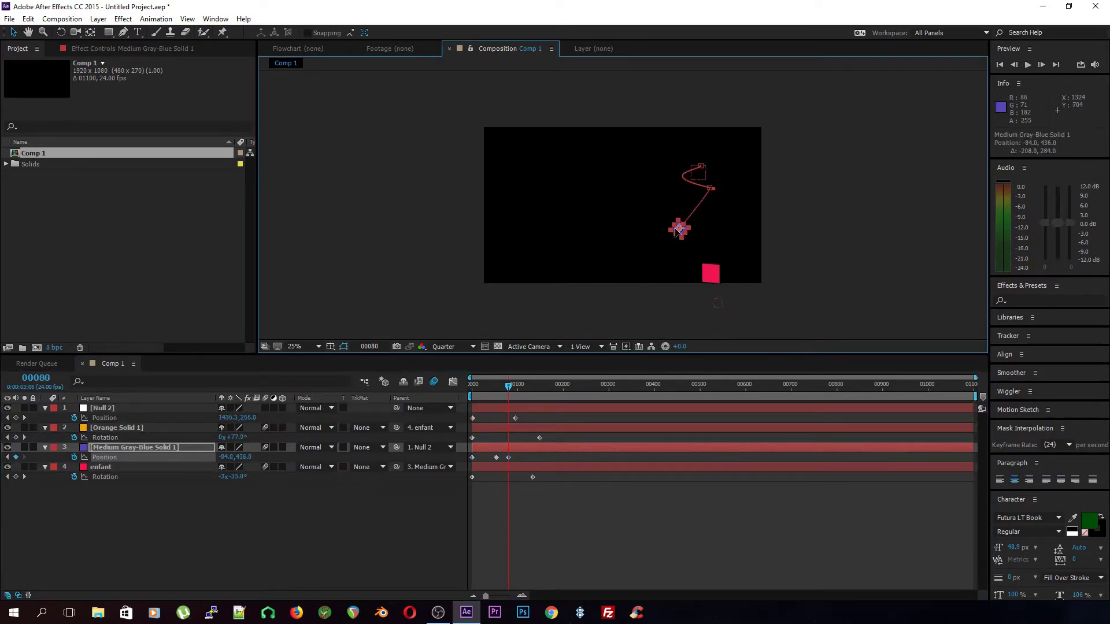
# Step: Preview the animation, return to frame 46, and select Null 2
pyautogui.moveTo(509, 385); pyautogui.dragTo(485, 386)
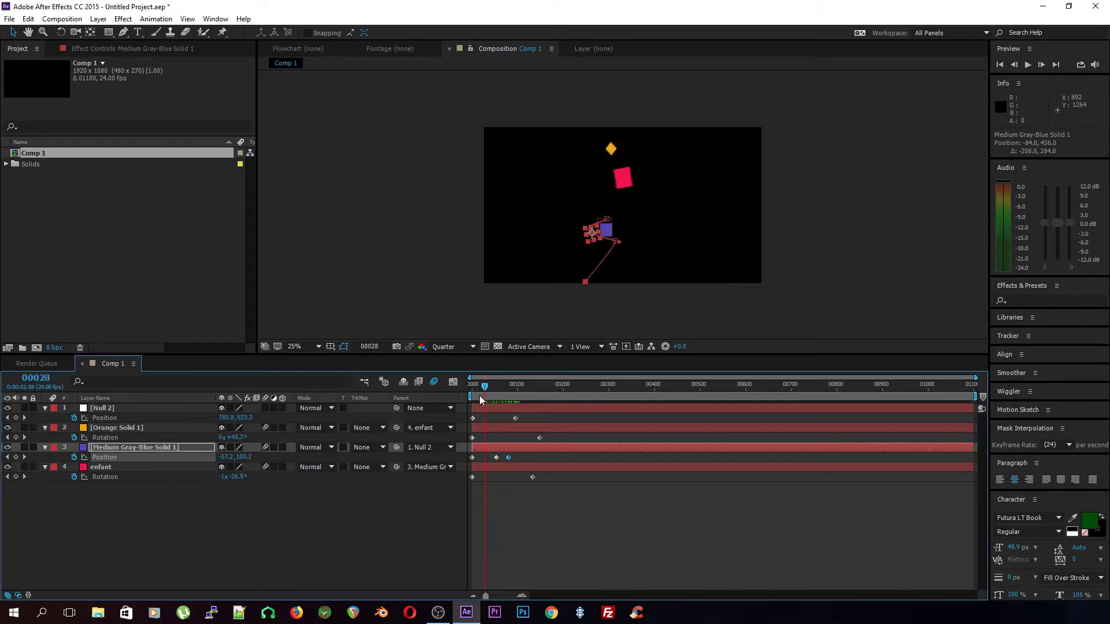
pyautogui.press('space')
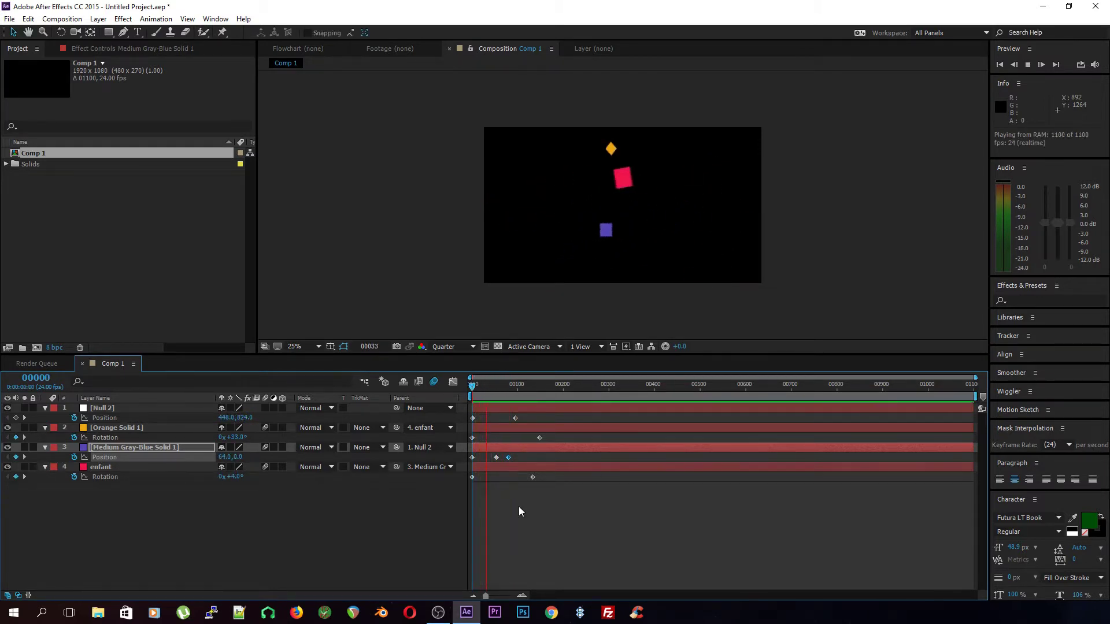
pyautogui.press('space')
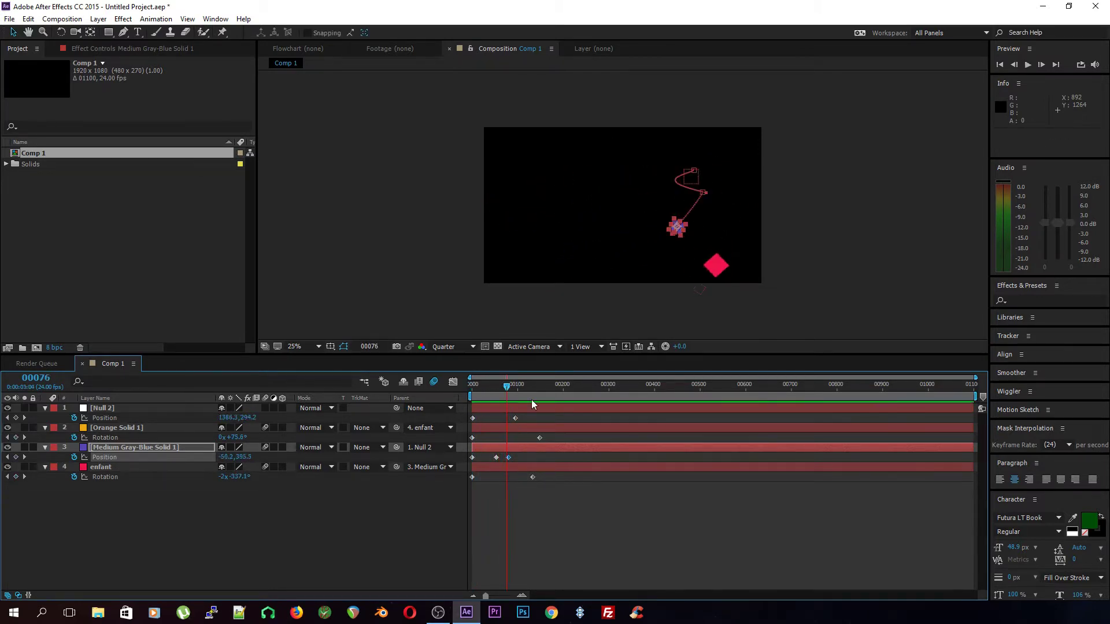
pyautogui.moveTo(506, 391); pyautogui.dragTo(493, 398)
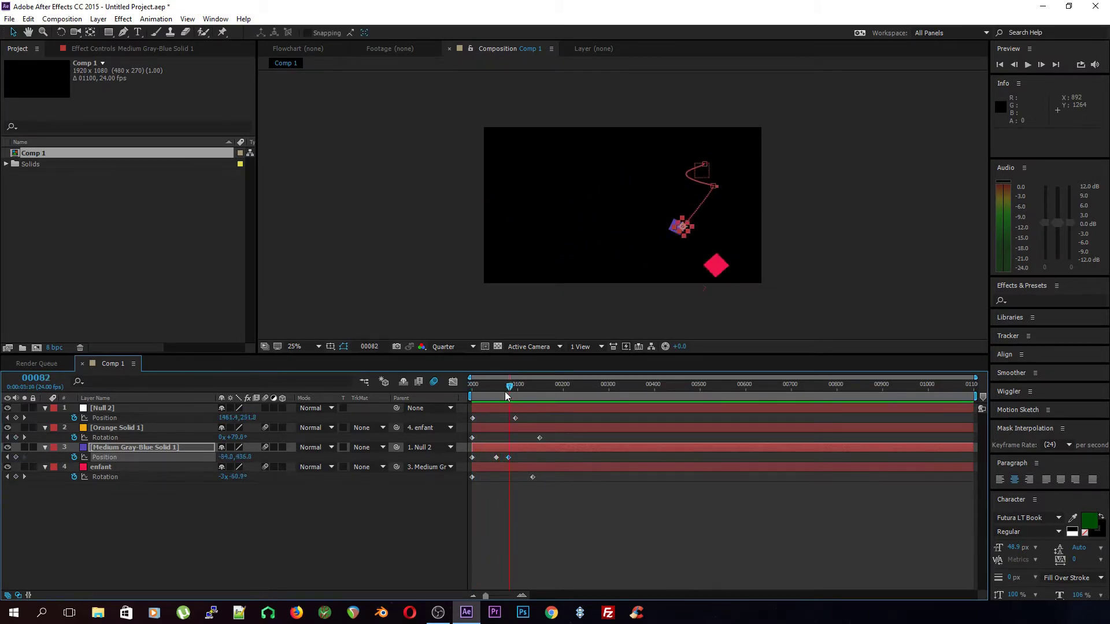
pyautogui.click(546, 511)
pyautogui.click(187, 408)
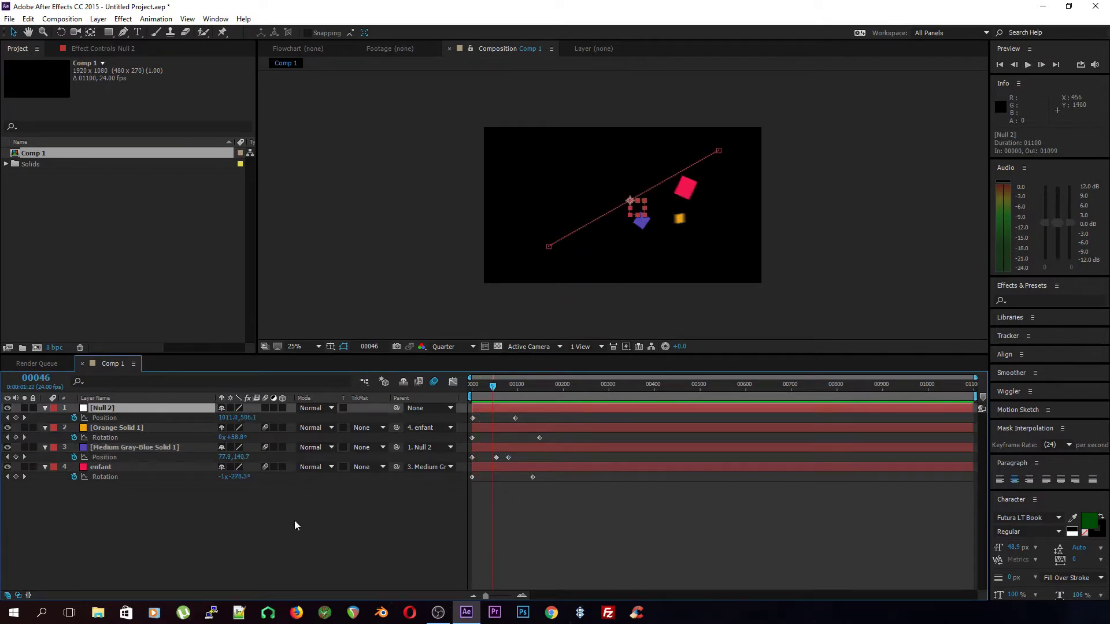
# Step: Add Null 3 and shift it slightly to the left in the composition
pyautogui.click(268, 546)
pyautogui.hotkey('ctrl', 'alt', 'shift', 'y')
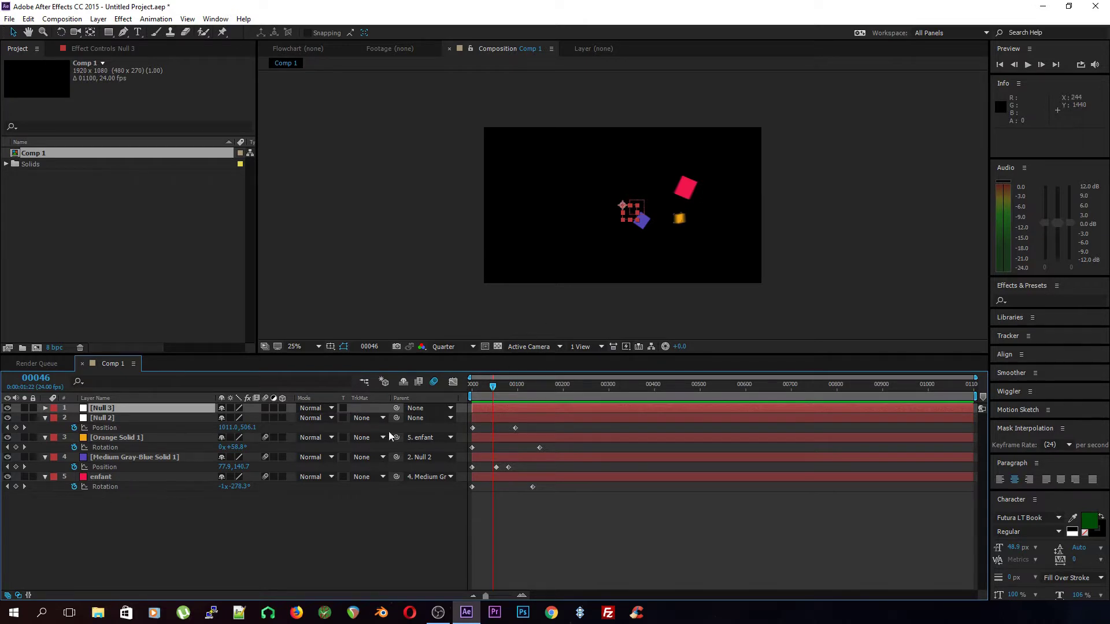
pyautogui.press('.')
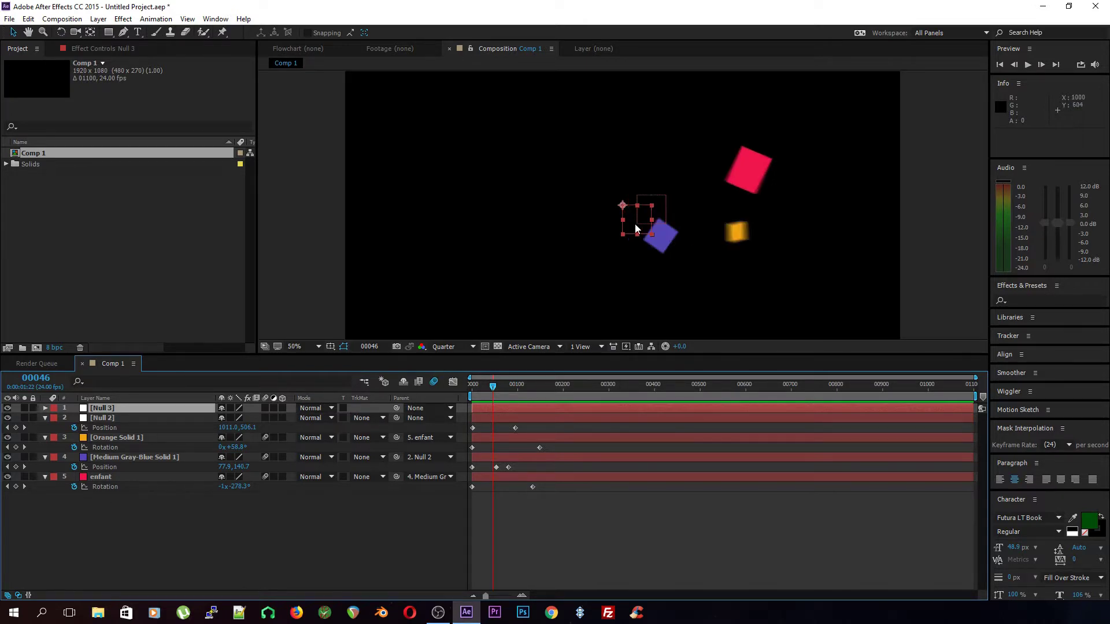
pyautogui.moveTo(634, 224)
pyautogui.mouseDown()
pyautogui.moveTo(583, 225)
pyautogui.moveTo(575, 211)
pyautogui.mouseUp()
pyautogui.press(',')
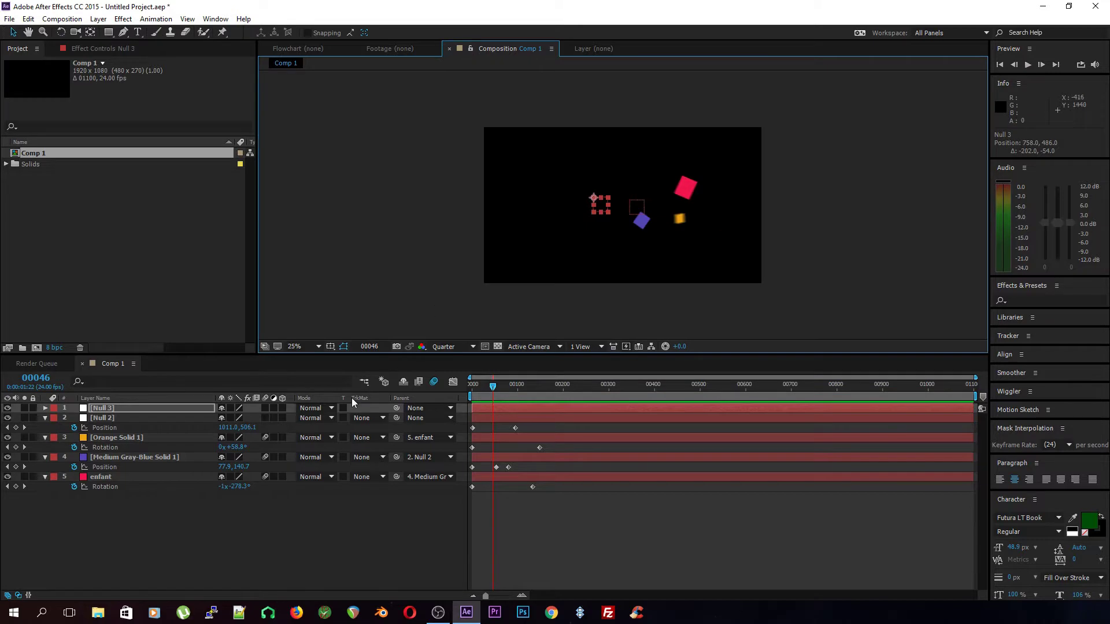
# Step: Parent Null 2 to Null 3 and swing Null 3's Rotation between -19° and +14°
pyautogui.moveTo(397, 418); pyautogui.dragTo(149, 407)
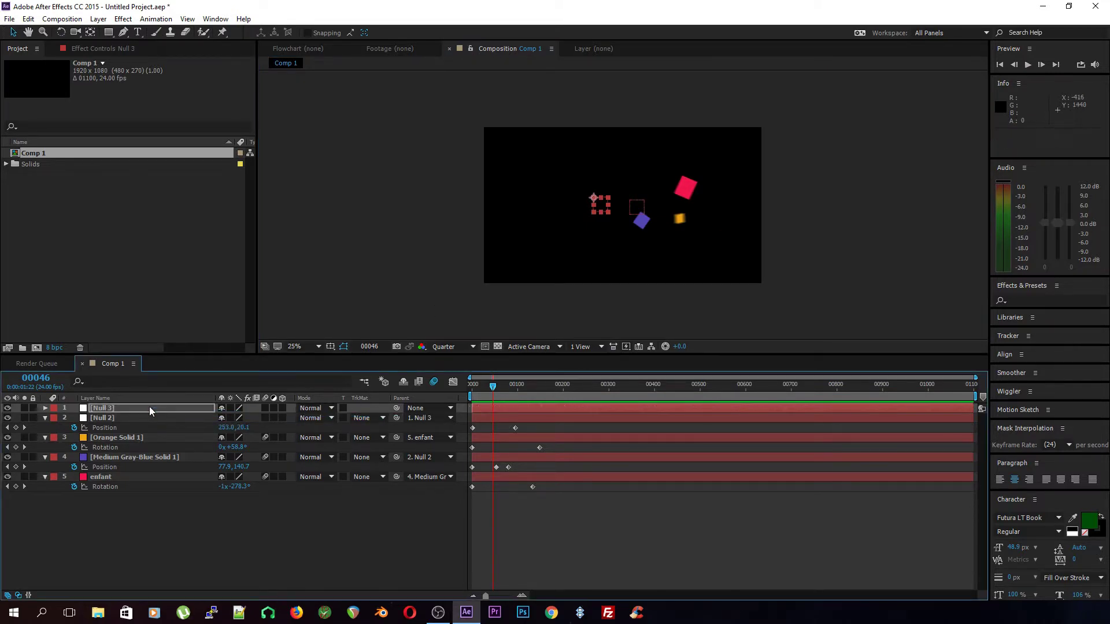
pyautogui.press('r')
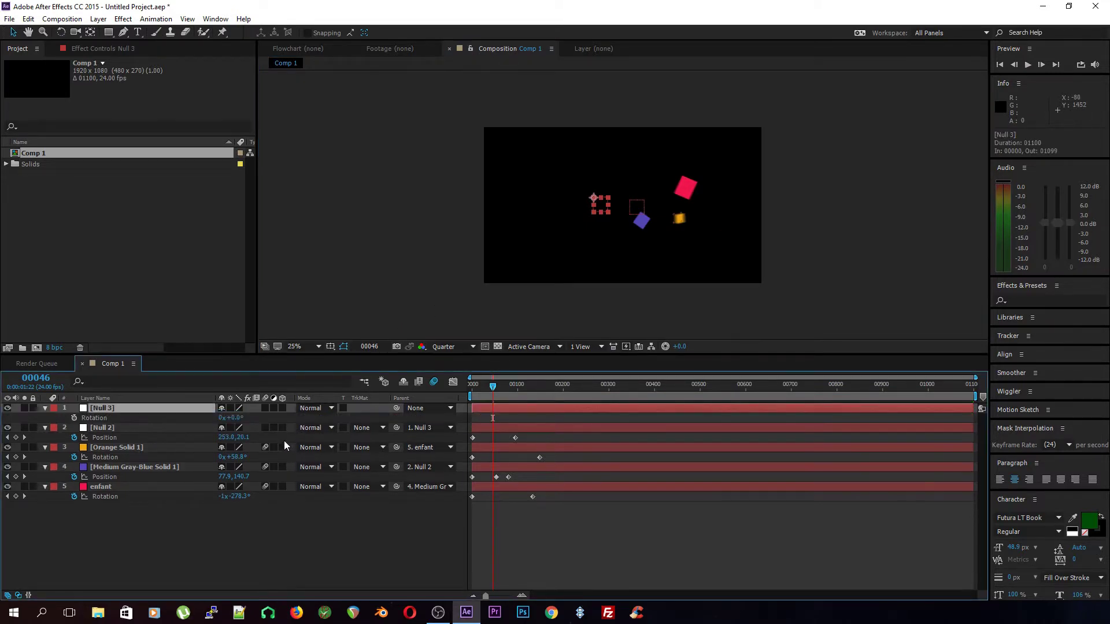
pyautogui.moveTo(241, 417); pyautogui.dragTo(260, 430)
pyautogui.moveTo(493, 386); pyautogui.dragTo(472, 386)
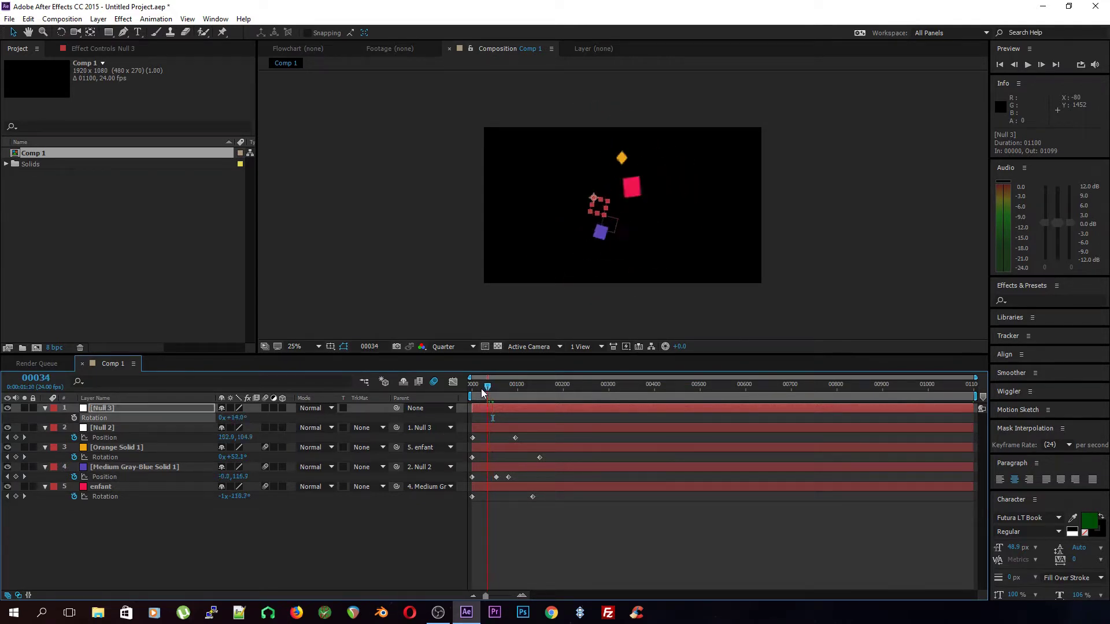
# Step: Scale Null 3 to 113% and preview the animation from the first frame
pyautogui.press('s')
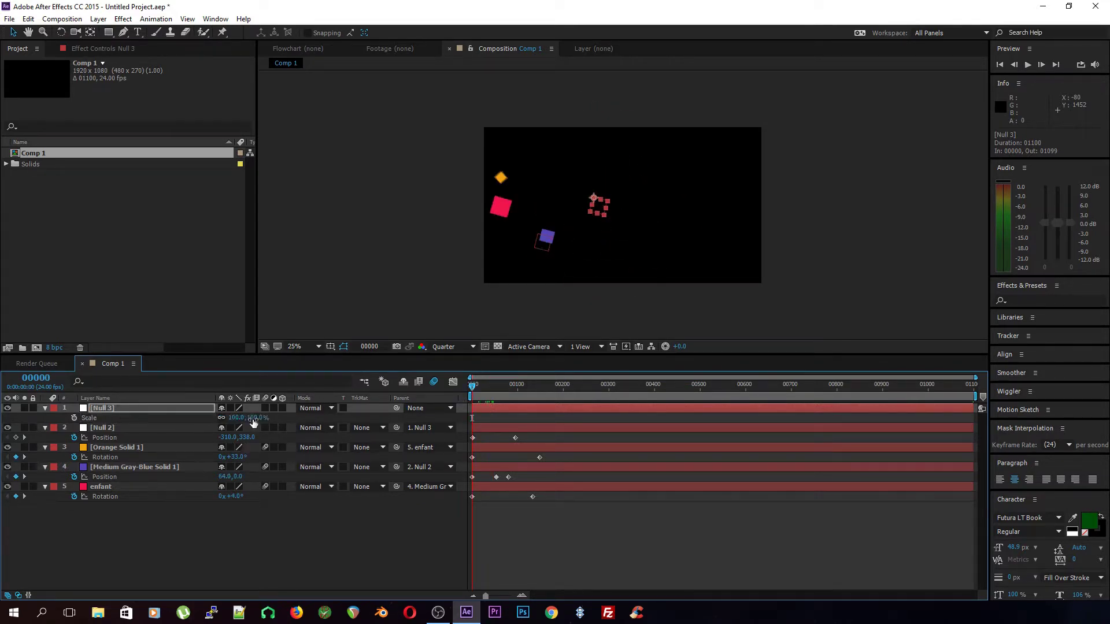
pyautogui.moveTo(234, 417); pyautogui.dragTo(235, 426)
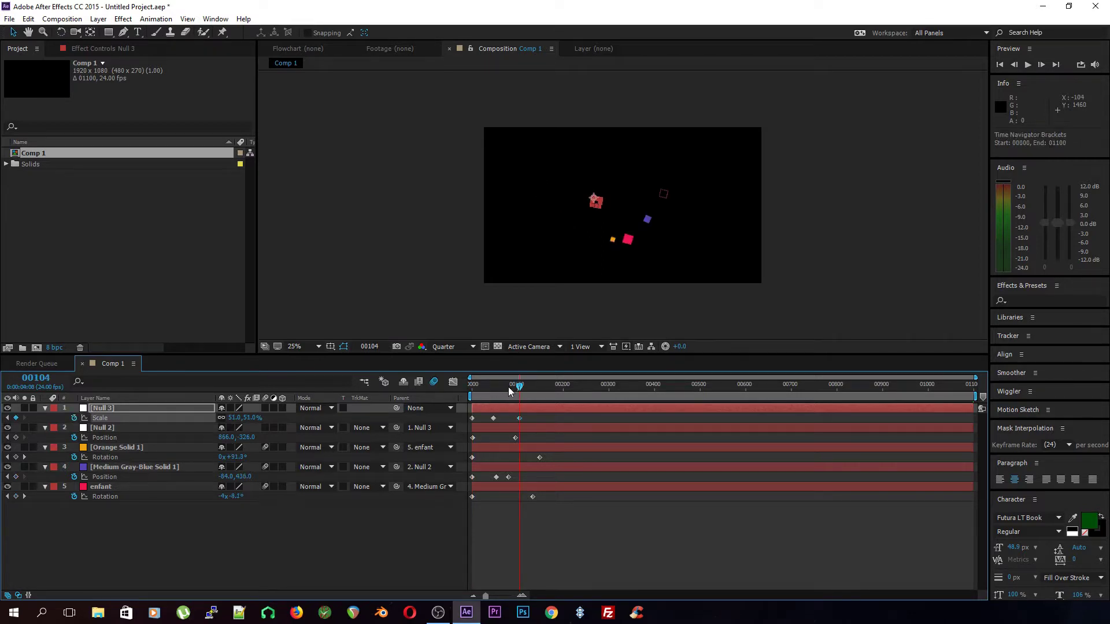
pyautogui.moveTo(508, 390); pyautogui.dragTo(460, 396)
pyautogui.press('space')
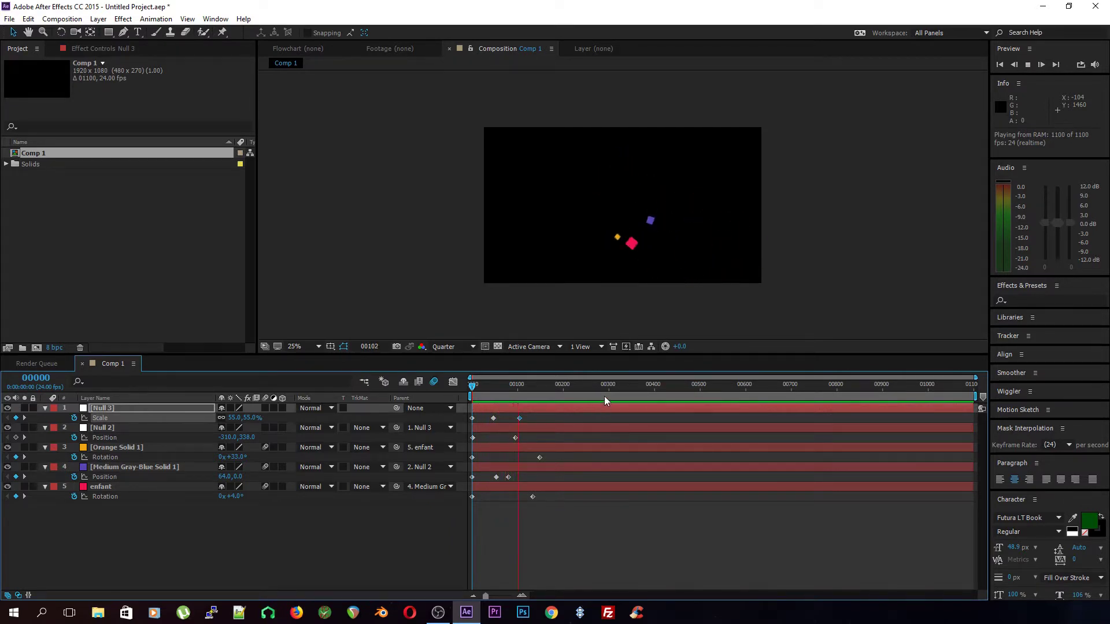
pyautogui.press('space')
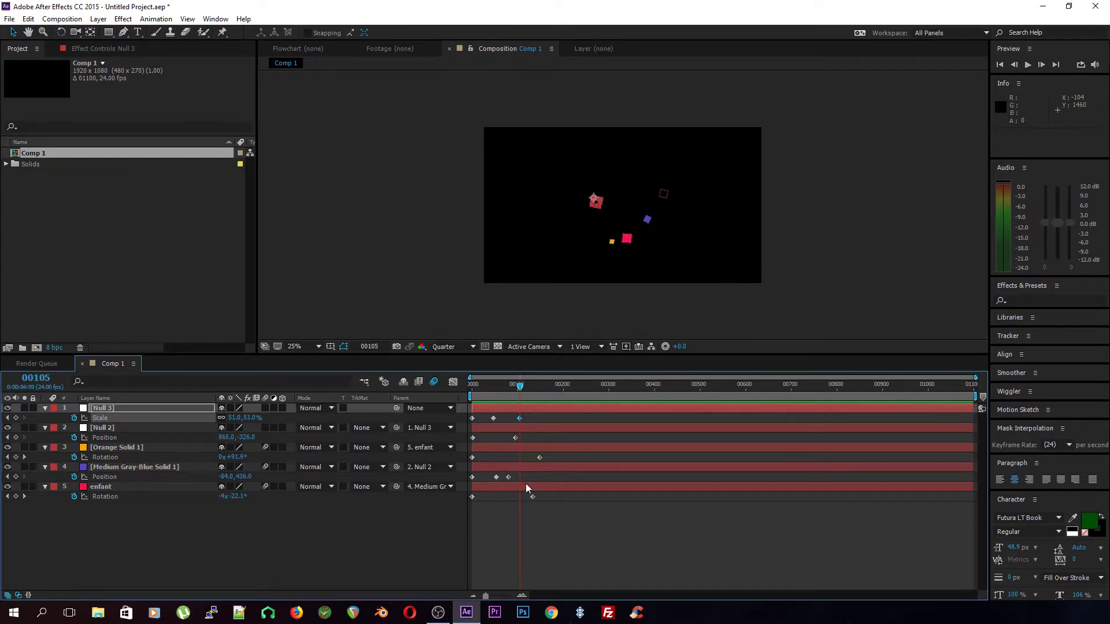
pyautogui.hotkey('ctrl', 'a')
# Step: Reveal all changed properties and apply Easy Ease to every keyframe
pyautogui.press('u')
pyautogui.press('u')
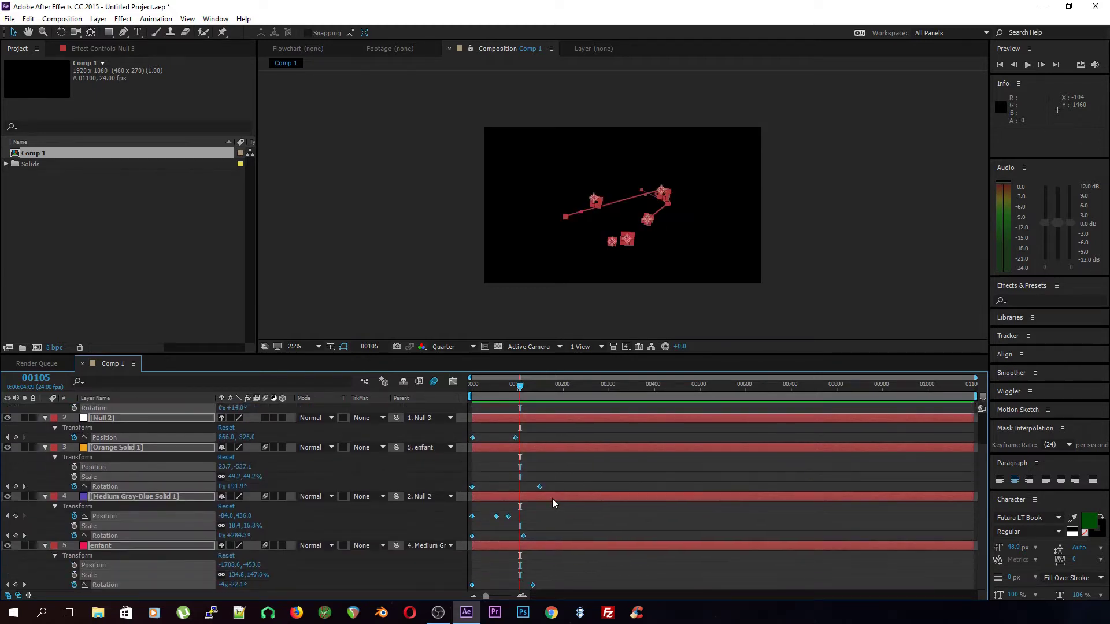
pyautogui.press('F9')
pyautogui.click(565, 335)
# Step: Preview the eased animation from the first frame, twice
pyautogui.press('Home')
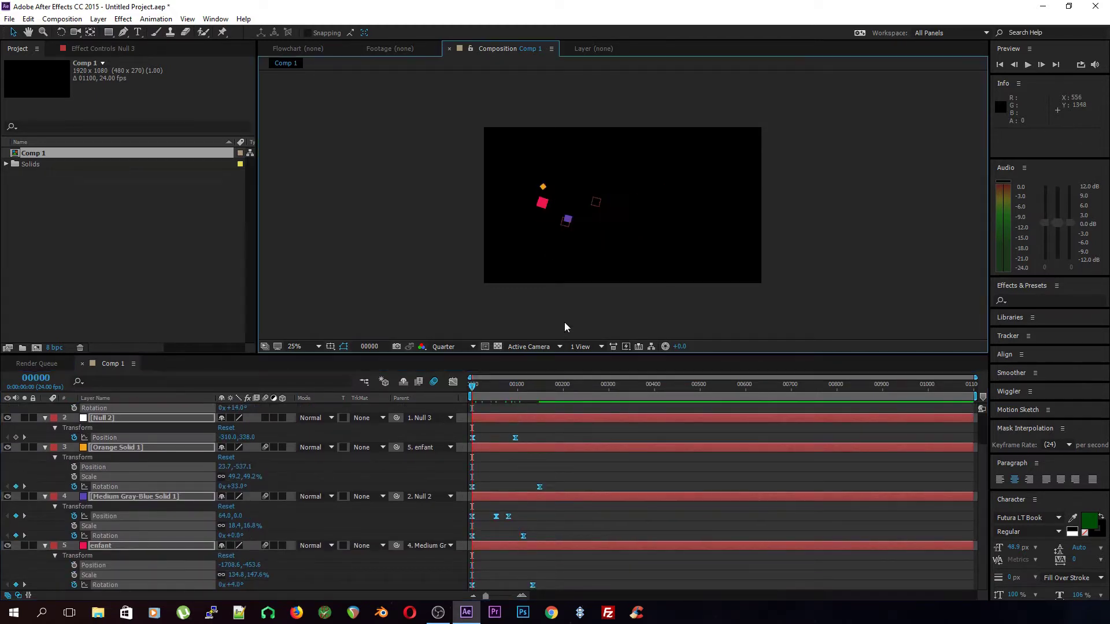
pyautogui.press('space')
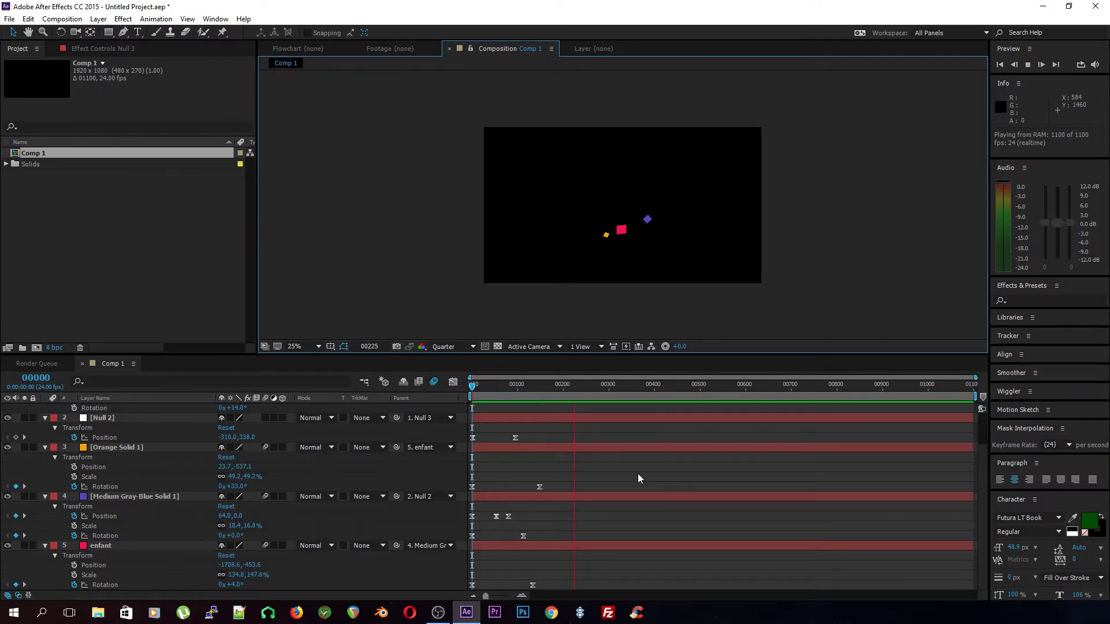
pyautogui.press('space')
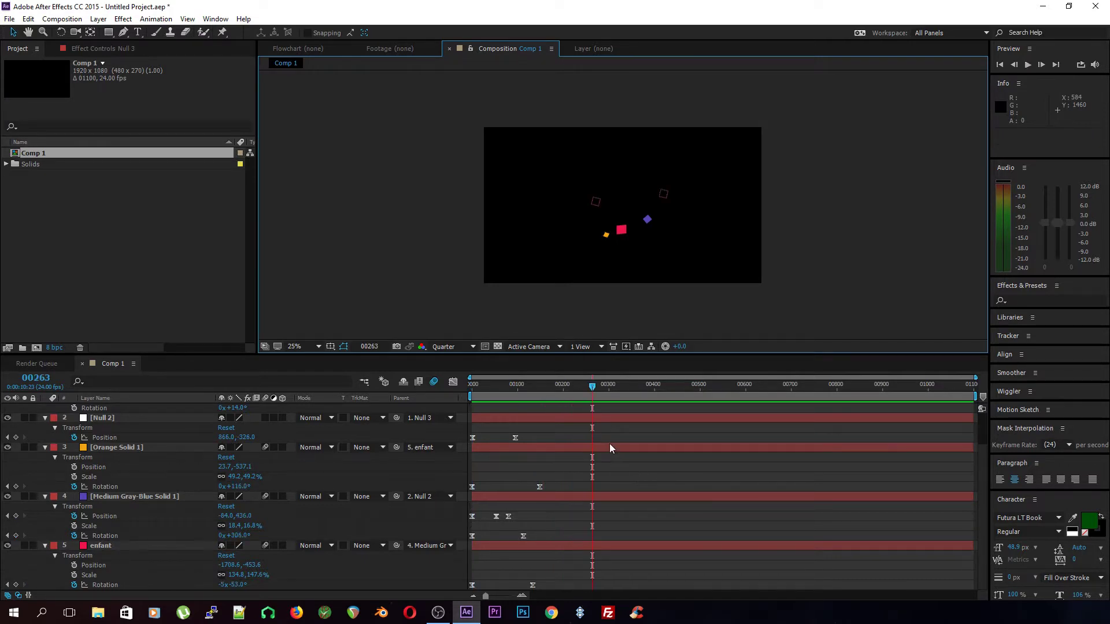
pyautogui.moveTo(593, 393); pyautogui.dragTo(485, 411)
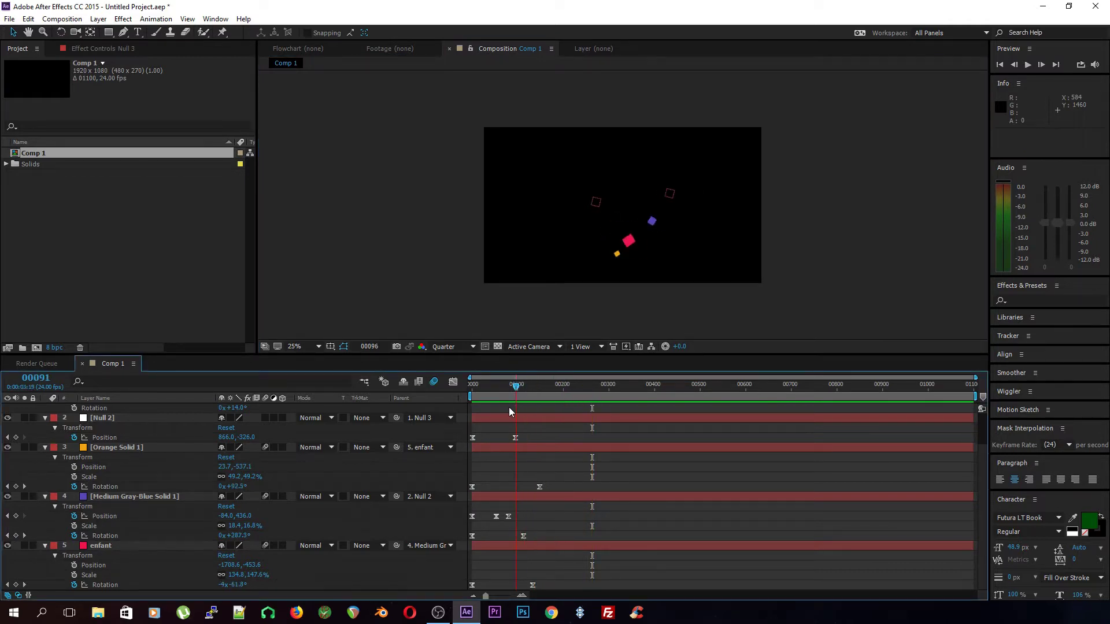
pyautogui.press('space')
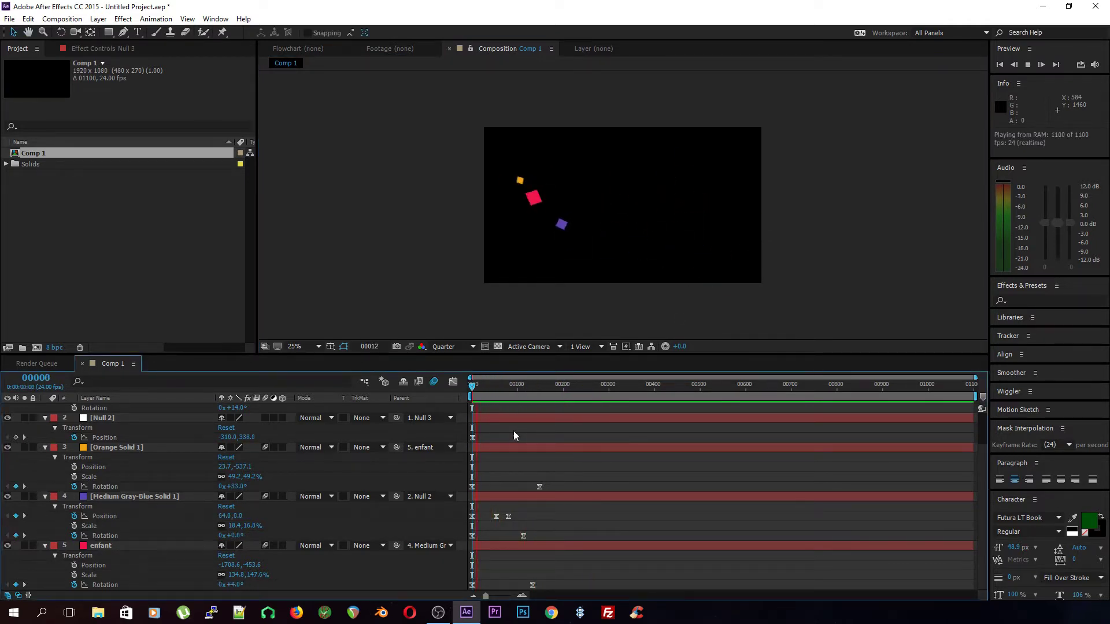
pyautogui.press('space')
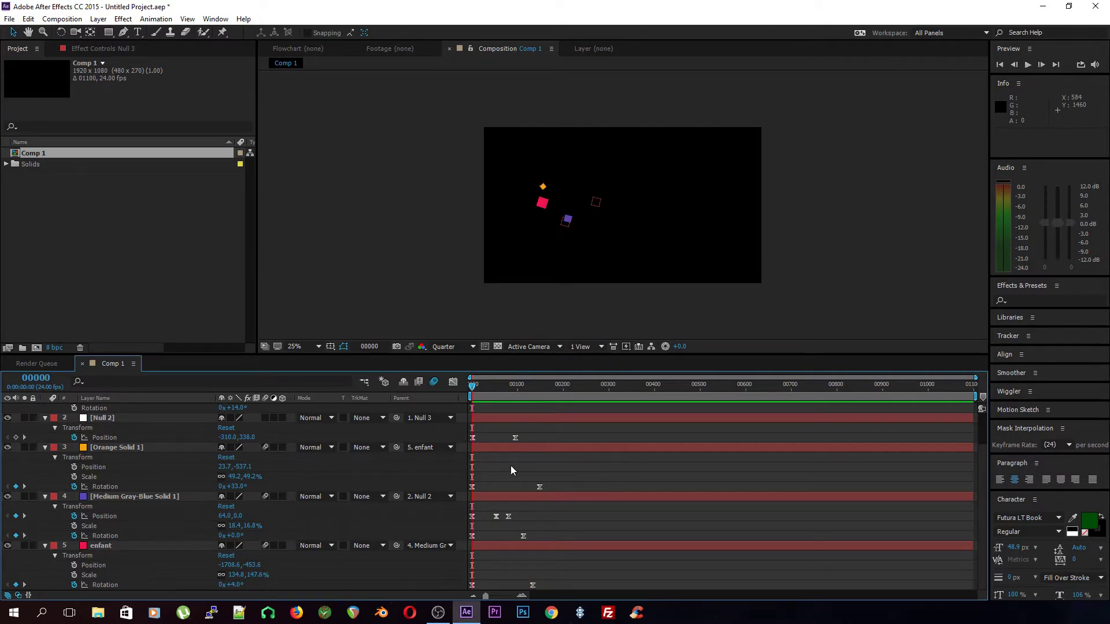
pyautogui.scroll(3, 511, 466)
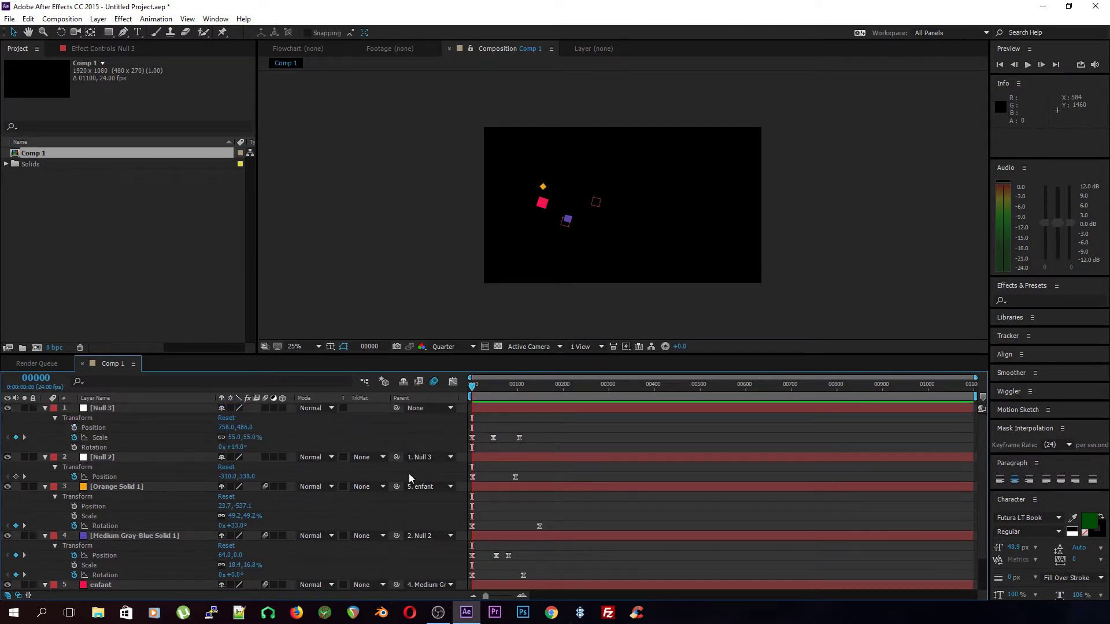
# Step: Collapse the layers' properties and delete all layers to start over
pyautogui.click(45, 408)
pyautogui.click(45, 417)
pyautogui.click(45, 428)
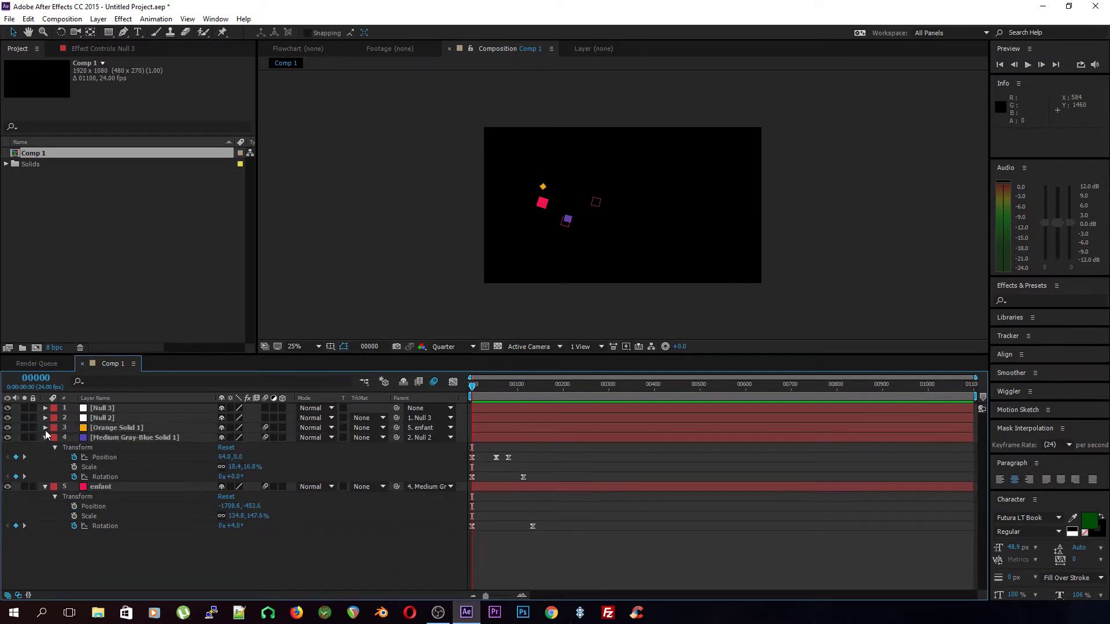
pyautogui.click(45, 438)
pyautogui.click(45, 448)
pyautogui.click(105, 447)
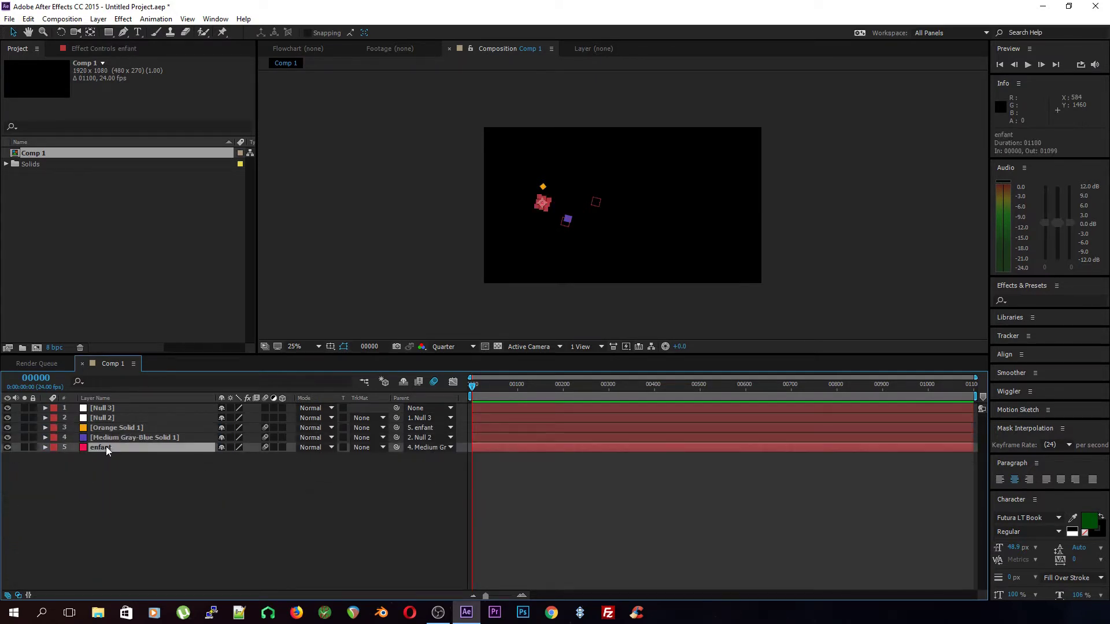
pyautogui.hotkey('ctrl', 'a')
pyautogui.press('Delete')
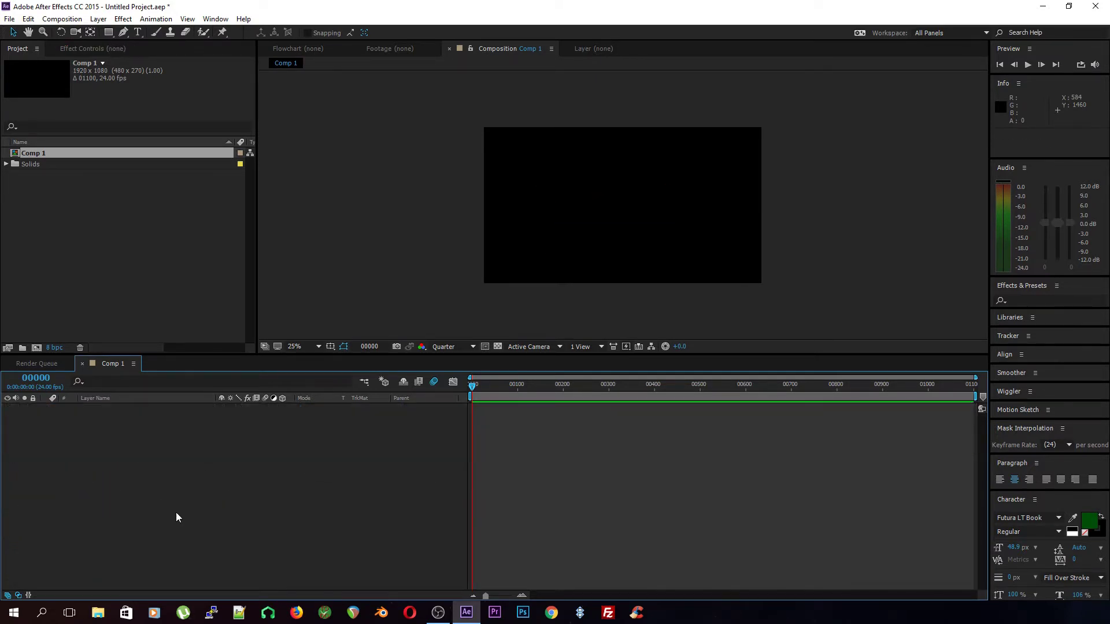
# Step: Create an orange solid, duplicate it, add a red solid, and nudge the orange square
pyautogui.hotkey('ctrl', 'y')
pyautogui.press('Return')
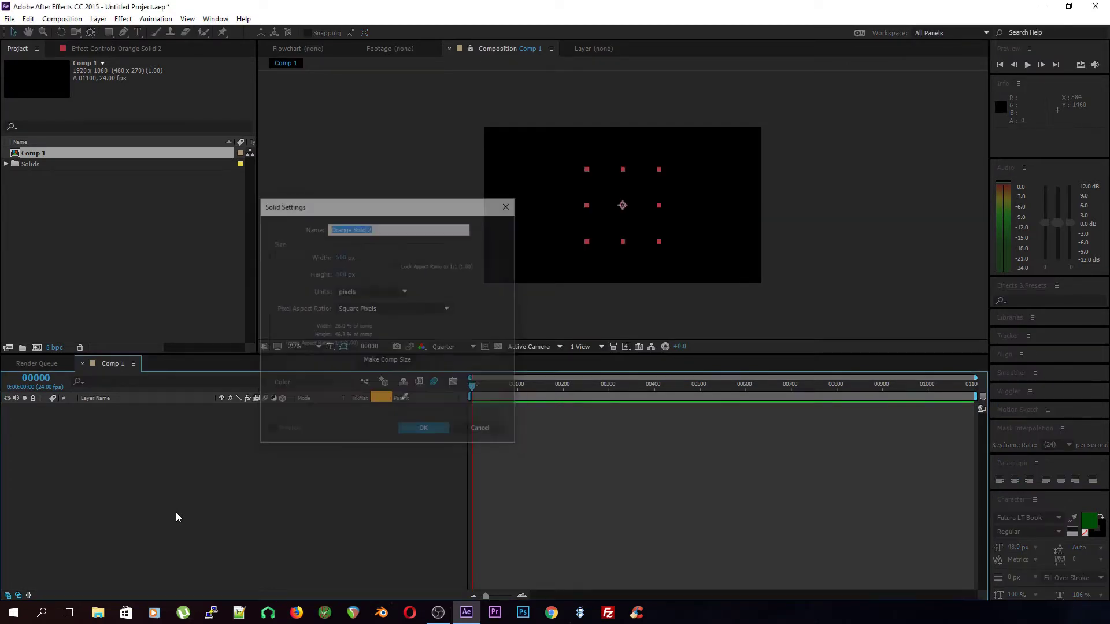
pyautogui.hotkey('ctrl', 'd')
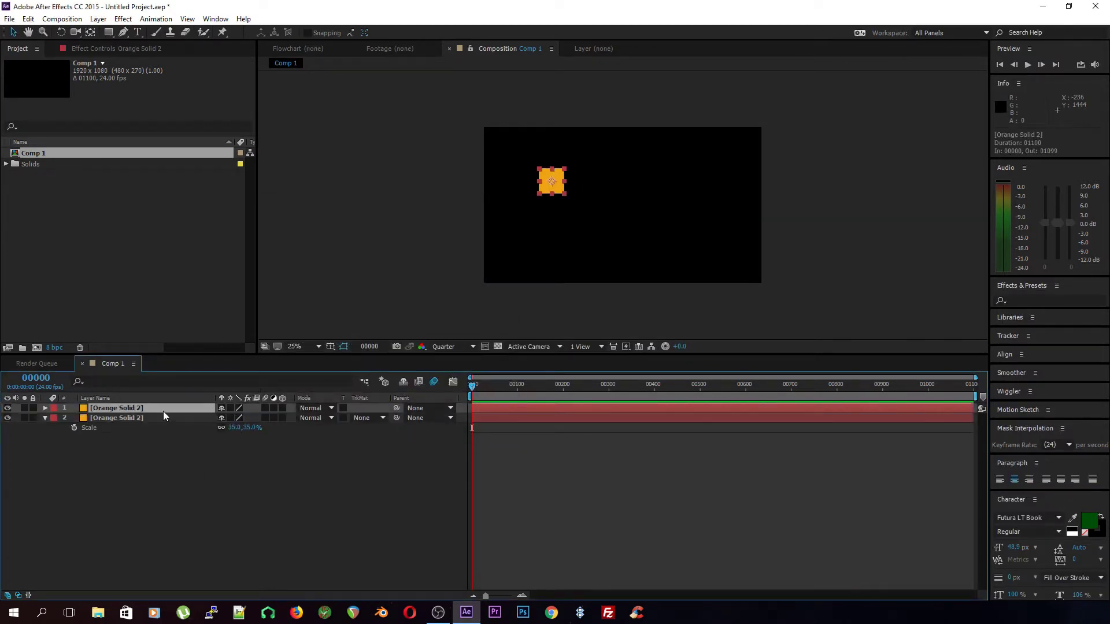
pyautogui.hotkey('ctrl', 'shift', 'y')
pyautogui.press('Return')
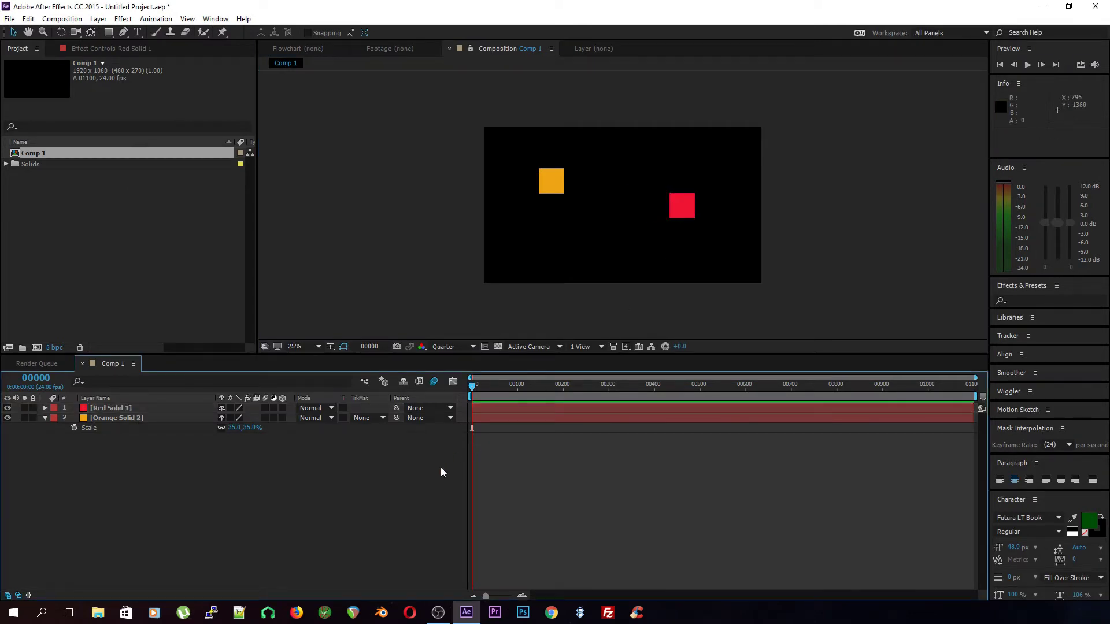
pyautogui.click(151, 419)
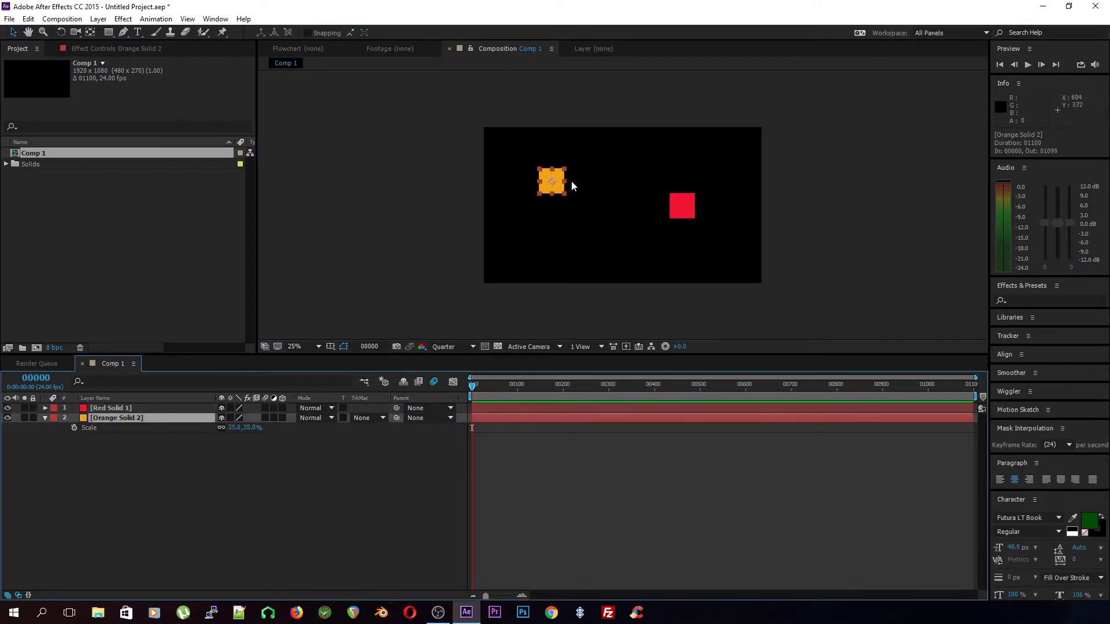
pyautogui.click(551, 189)
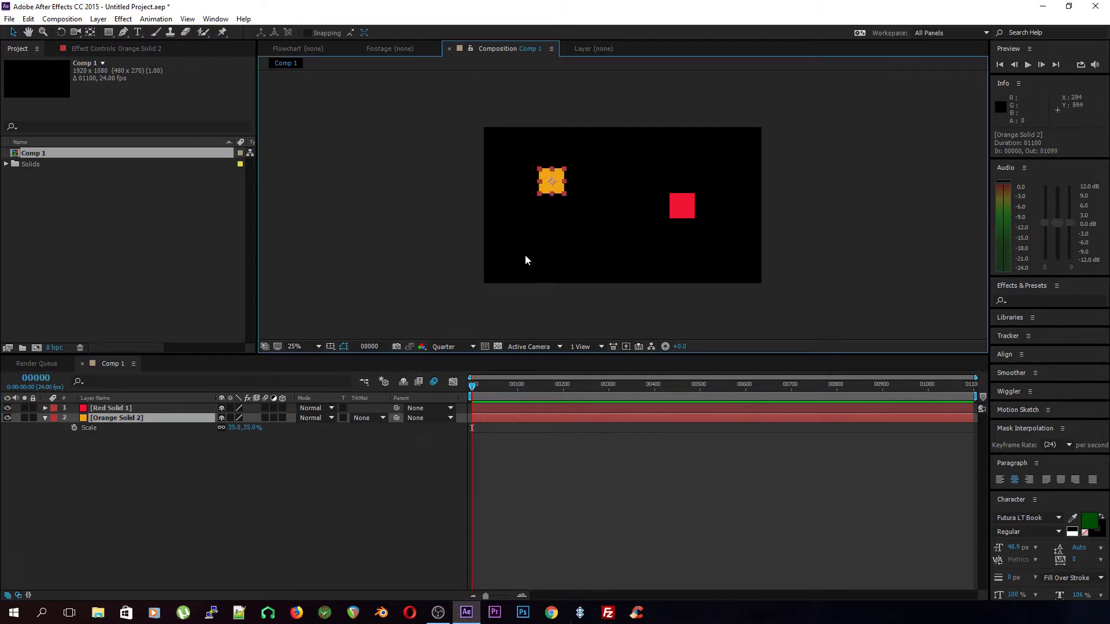
pyautogui.moveTo(543, 189); pyautogui.dragTo(555, 192)
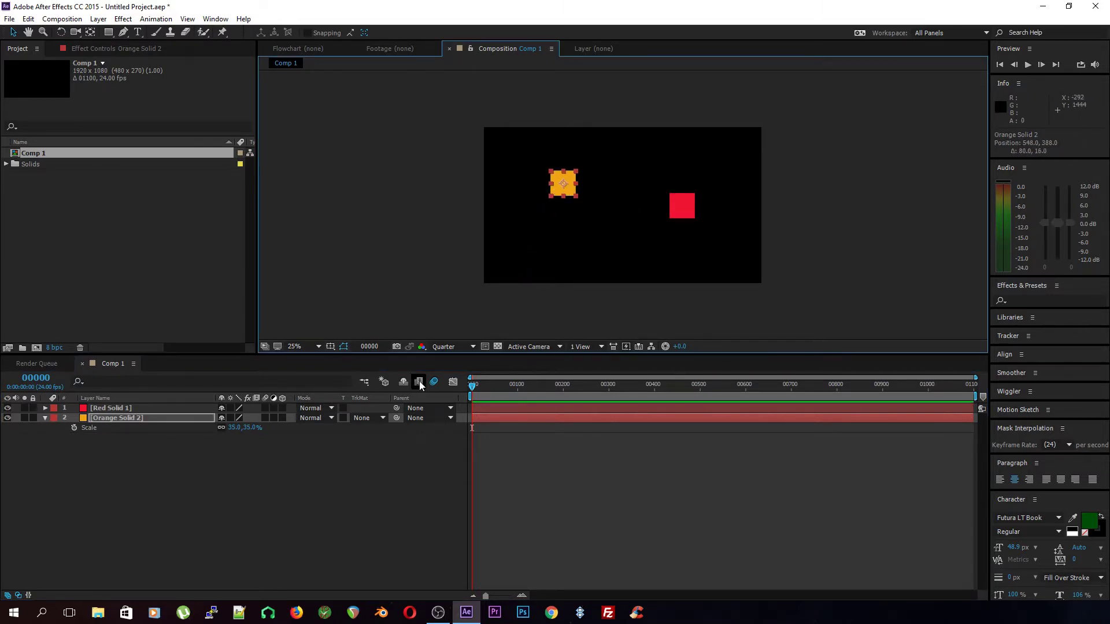
# Step: Parent Red Solid 1 to Orange Solid 2, then move and rotate the orange square to test
pyautogui.moveTo(397, 418); pyautogui.dragTo(213, 408)
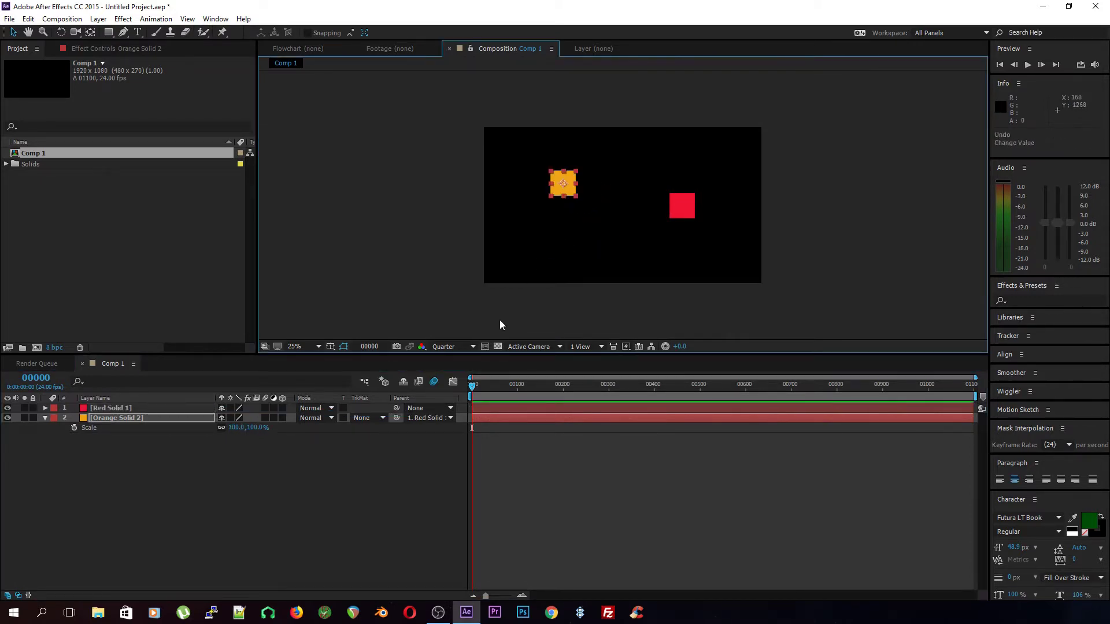
pyautogui.hotkey('ctrl', 'z')
pyautogui.moveTo(396, 408); pyautogui.dragTo(190, 420)
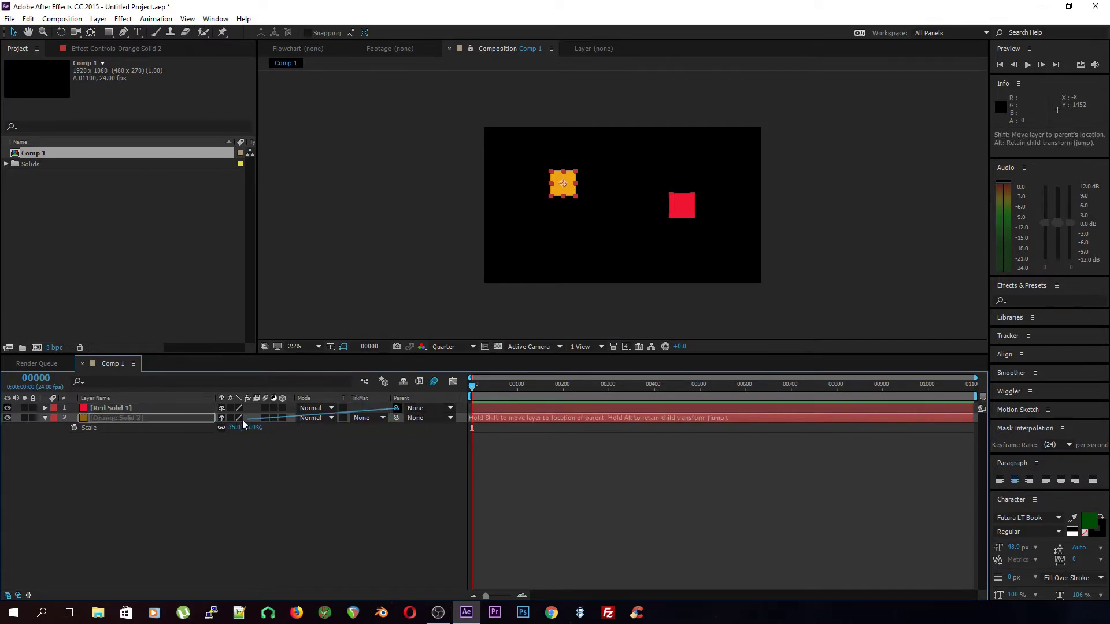
pyautogui.moveTo(561, 195); pyautogui.dragTo(564, 215)
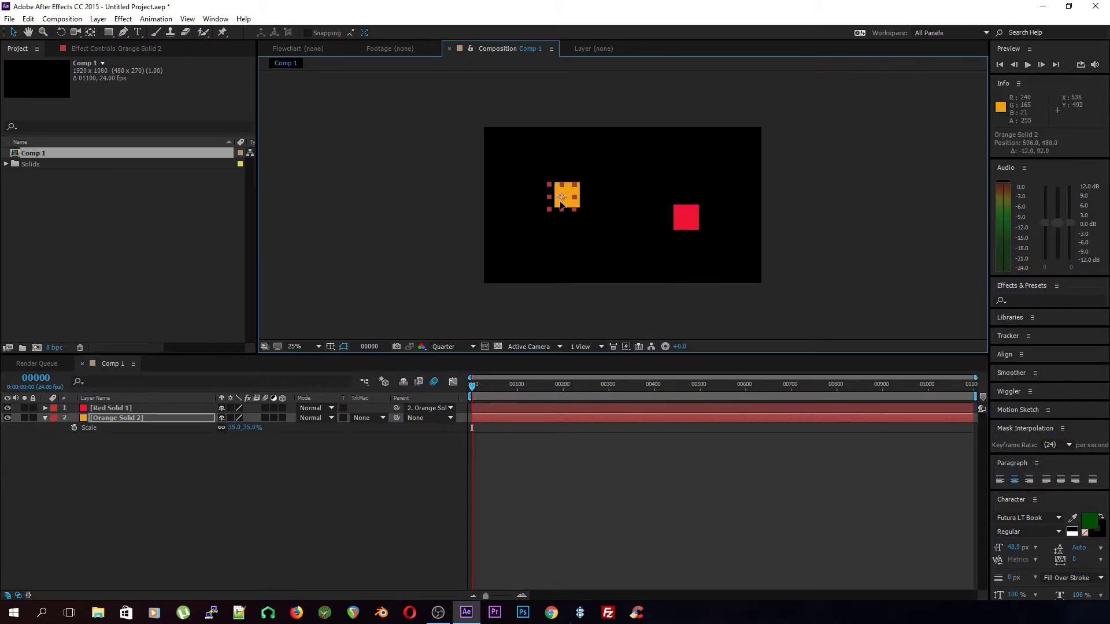
pyautogui.press('r')
pyautogui.moveTo(231, 427); pyautogui.dragTo(269, 469)
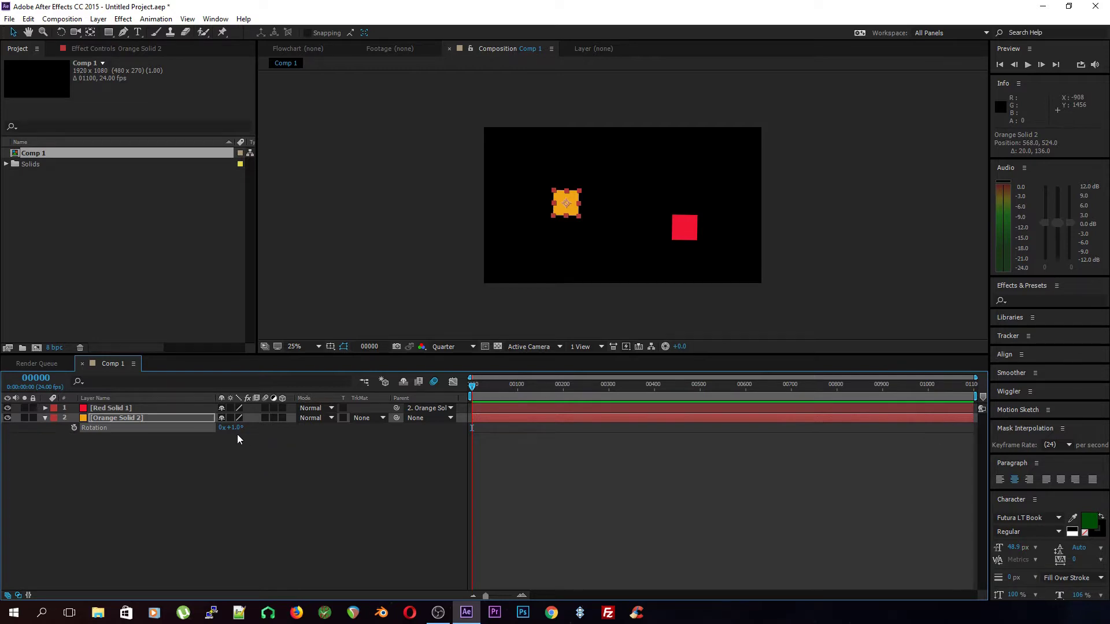
# Step: Test-rotate the orange square, then set Orange Solid 2's Rotation to 0°
pyautogui.moveTo(234, 433); pyautogui.dragTo(229, 433)
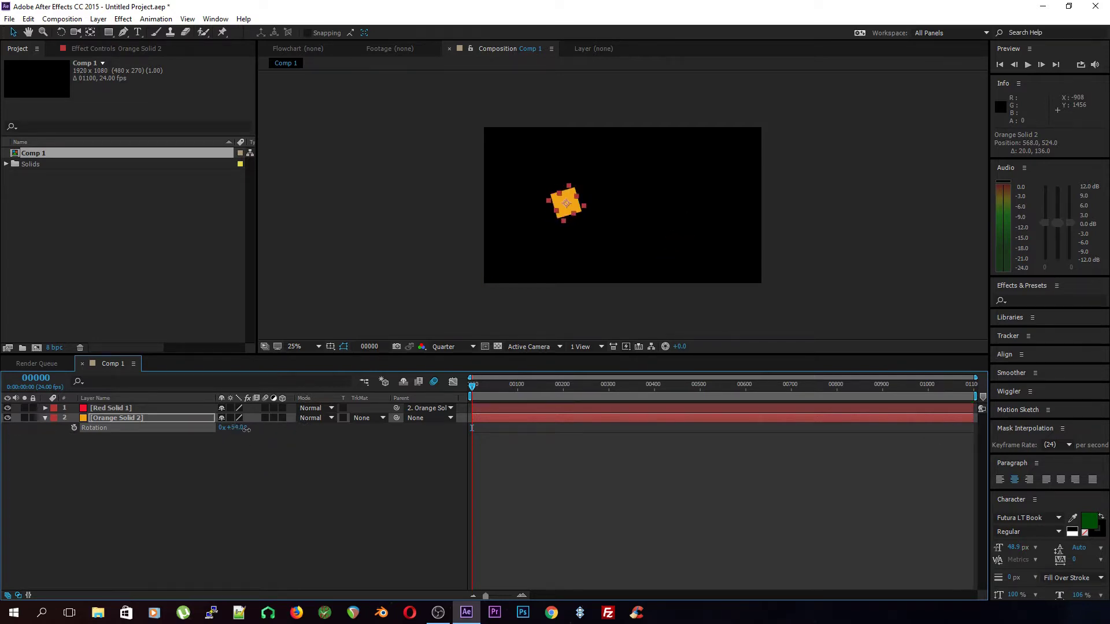
pyautogui.hotkey('ctrl', 'z')
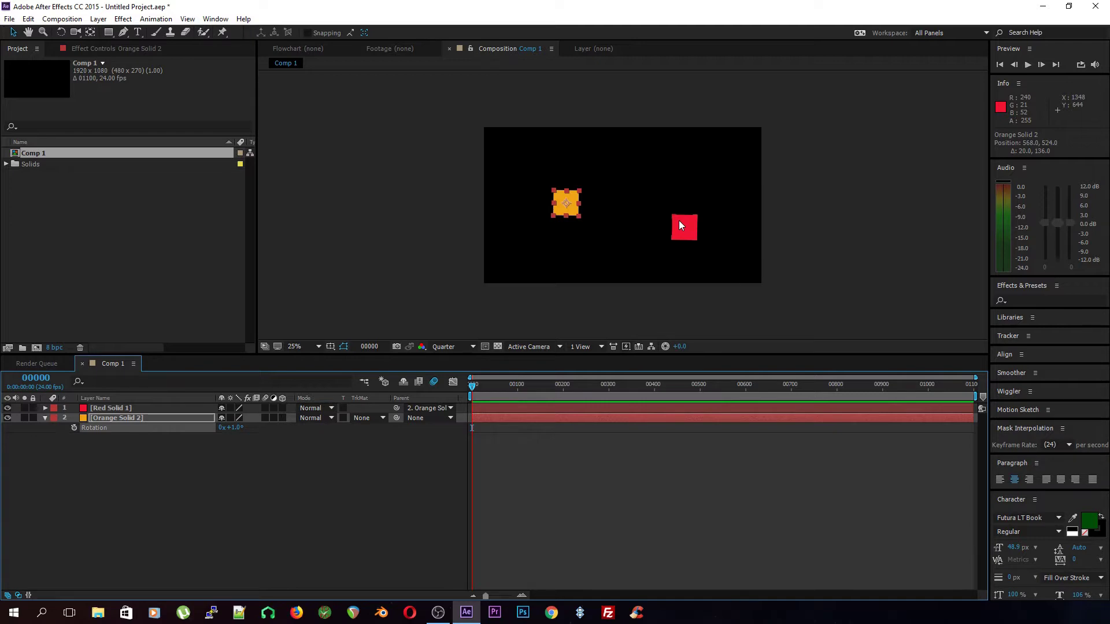
pyautogui.moveTo(234, 428)
pyautogui.mouseDown()
pyautogui.moveTo(256, 429)
pyautogui.moveTo(233, 428)
pyautogui.mouseUp()
pyautogui.click(233, 428)
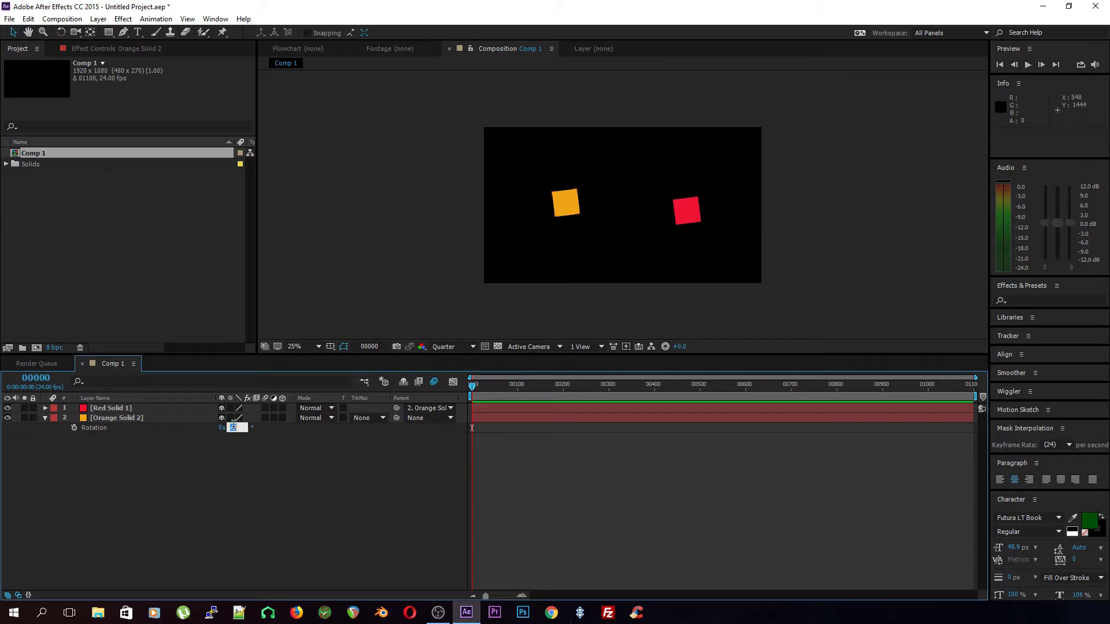
pyautogui.write('0')
pyautogui.press('Return')
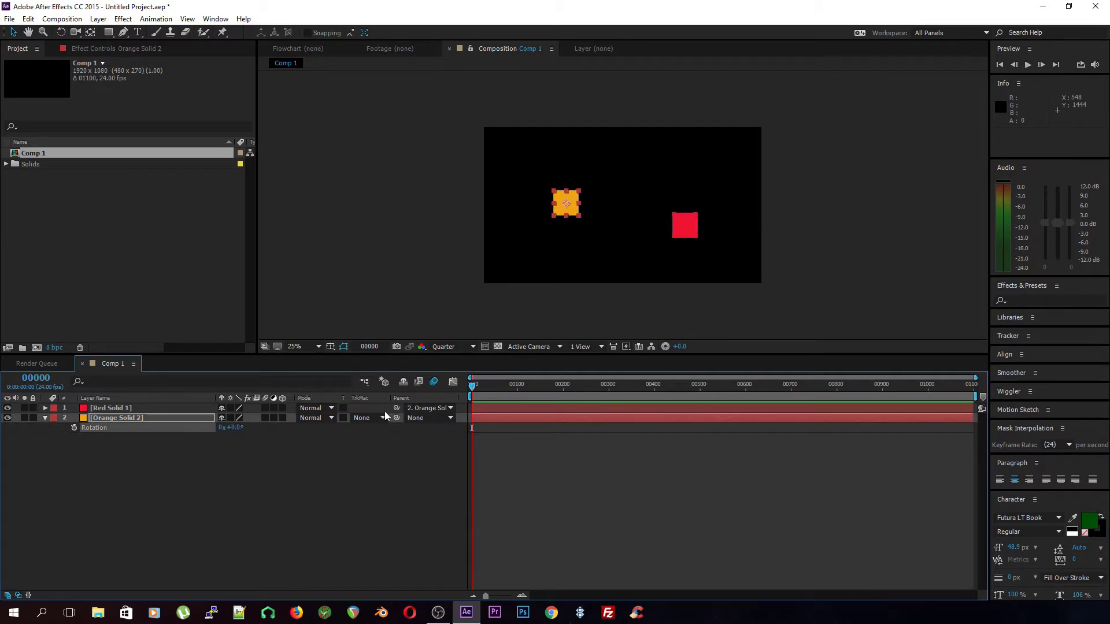
# Step: Set Red Solid 1's Parent to None and reveal its Position
pyautogui.click(428, 408)
pyautogui.click(429, 420)
pyautogui.click(124, 408)
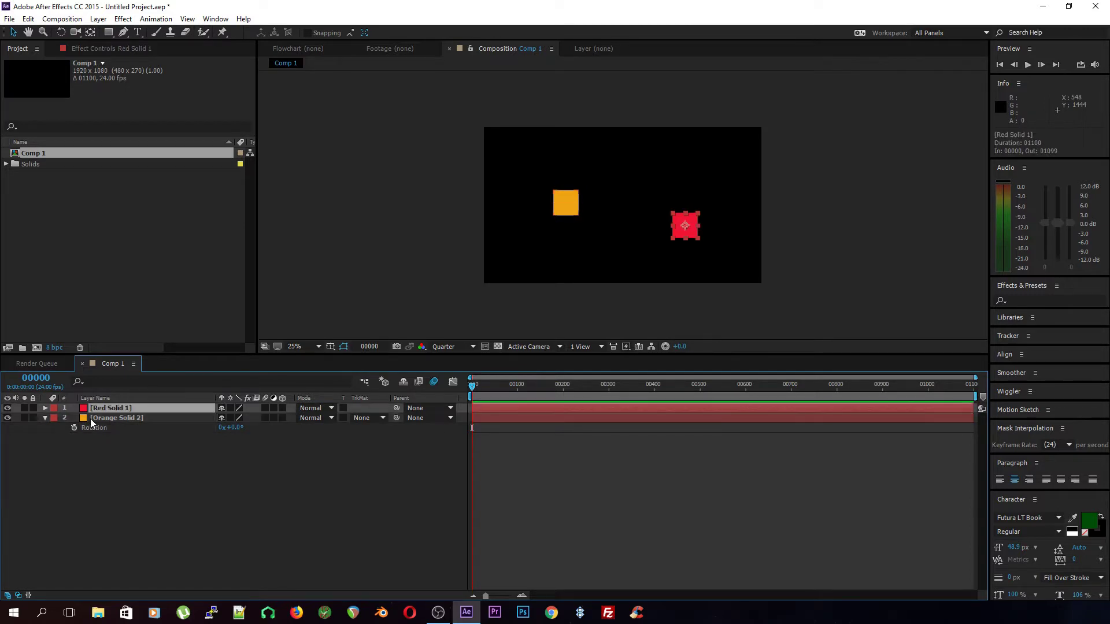
pyautogui.press('p')
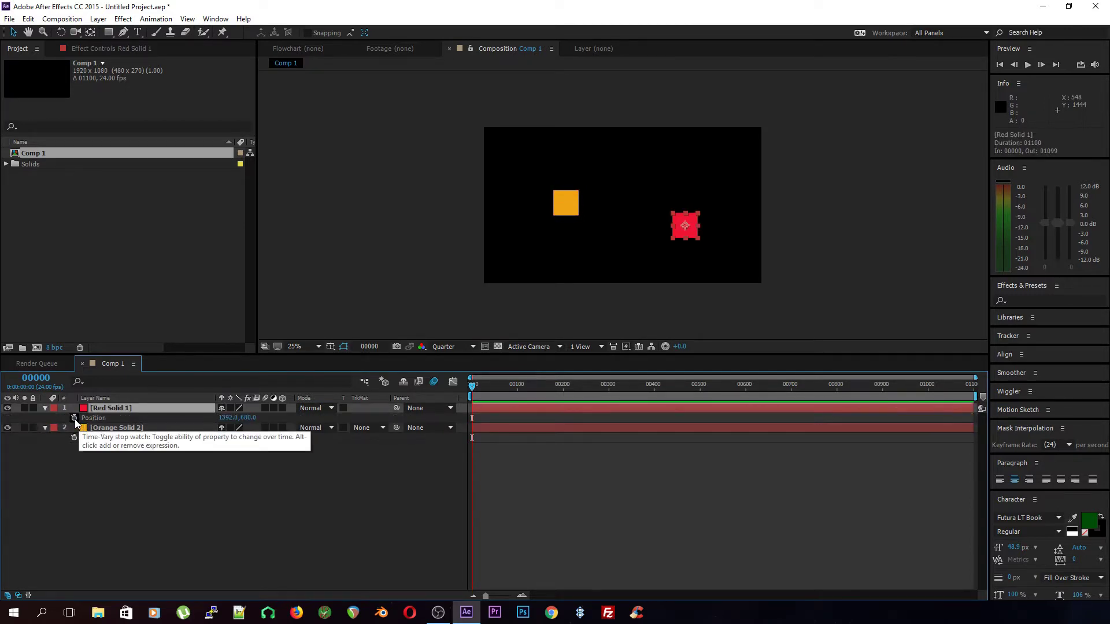
# Step: Pickwhip Red Solid 1's Position expression to Orange Solid 2's Position, snapping it to 568, 524
pyautogui.keyDown('alt'); pyautogui.click(74, 418); pyautogui.keyUp('alt')
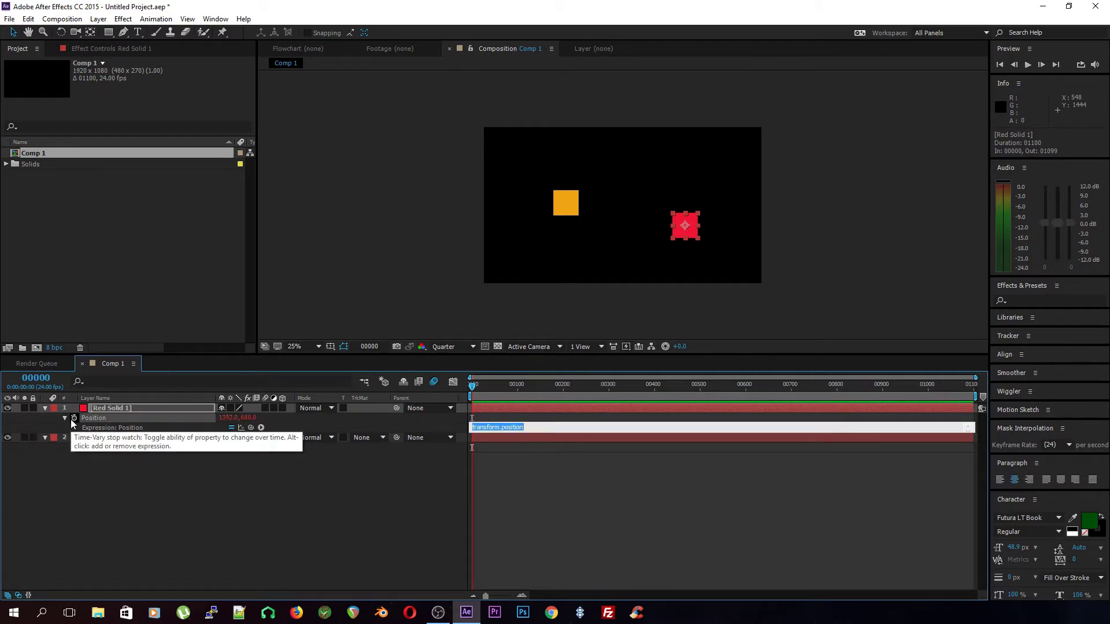
pyautogui.click(116, 437)
pyautogui.press('r')
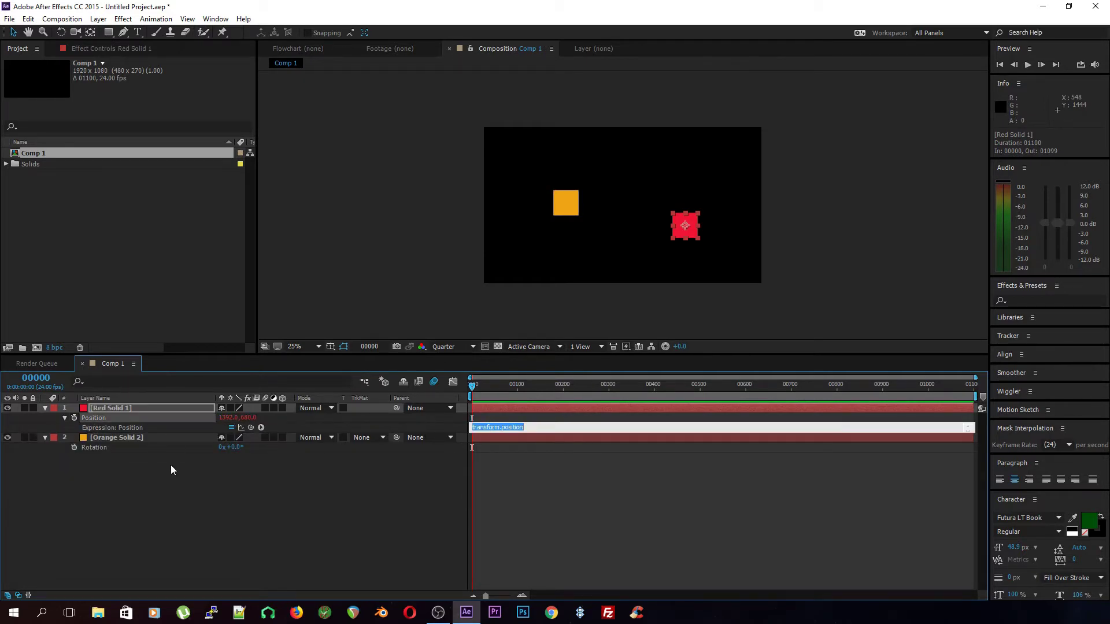
pyautogui.click(103, 438)
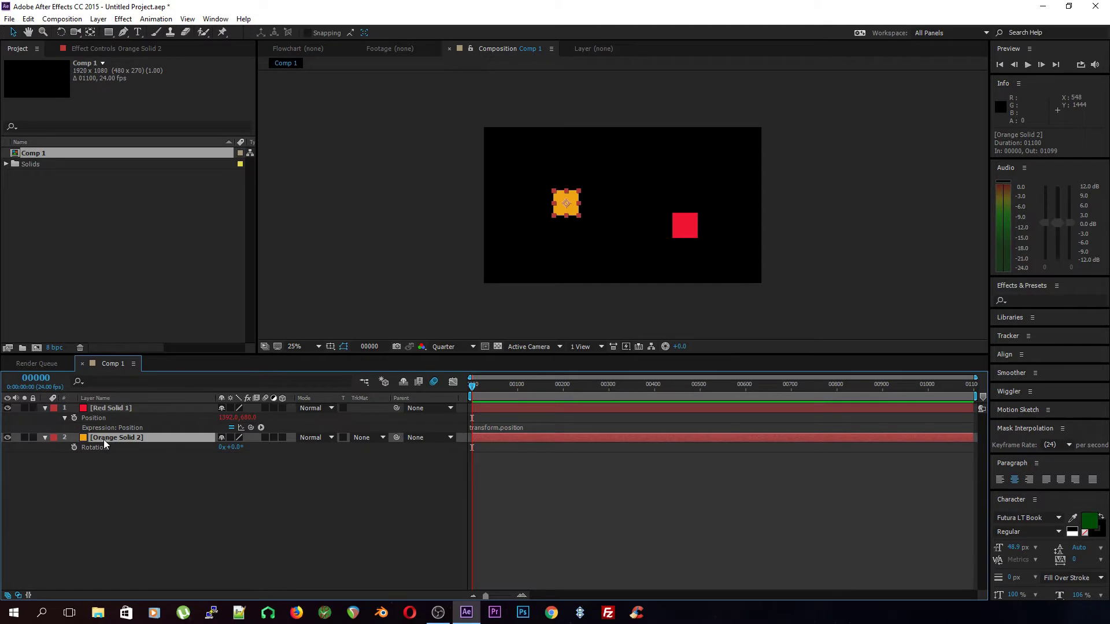
pyautogui.press('p')
pyautogui.moveTo(250, 428); pyautogui.dragTo(137, 448)
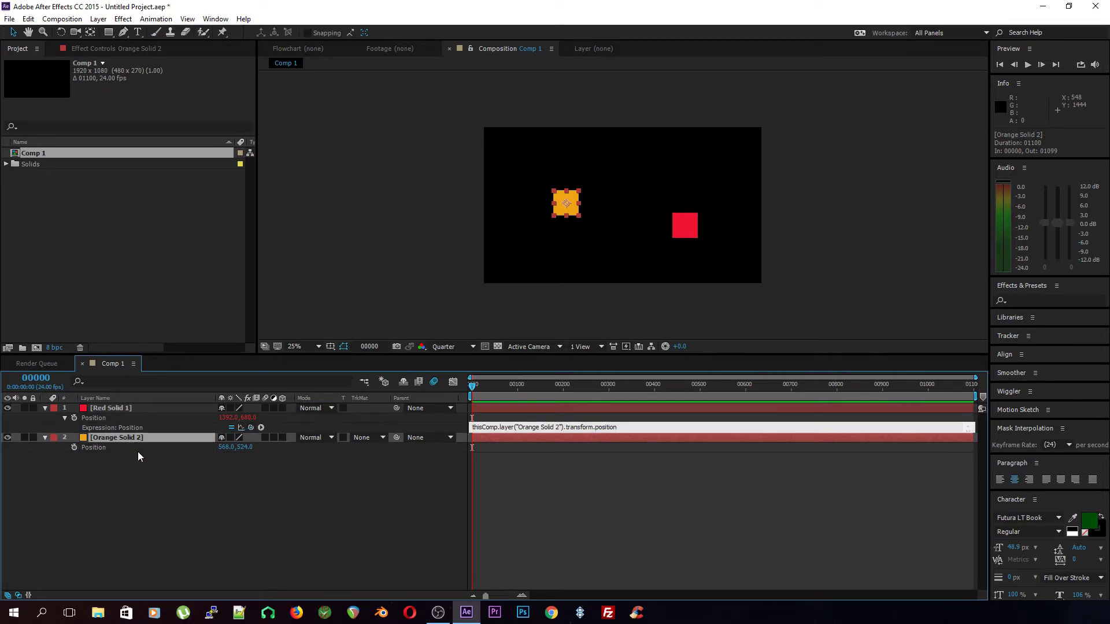
pyautogui.click(625, 435)
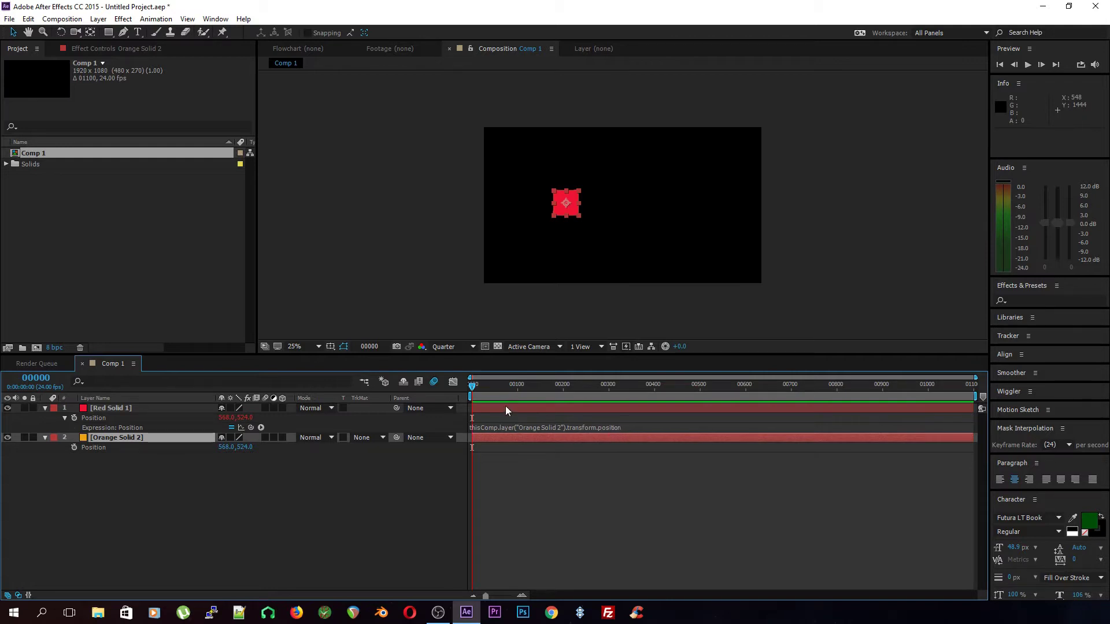
pyautogui.click(168, 409)
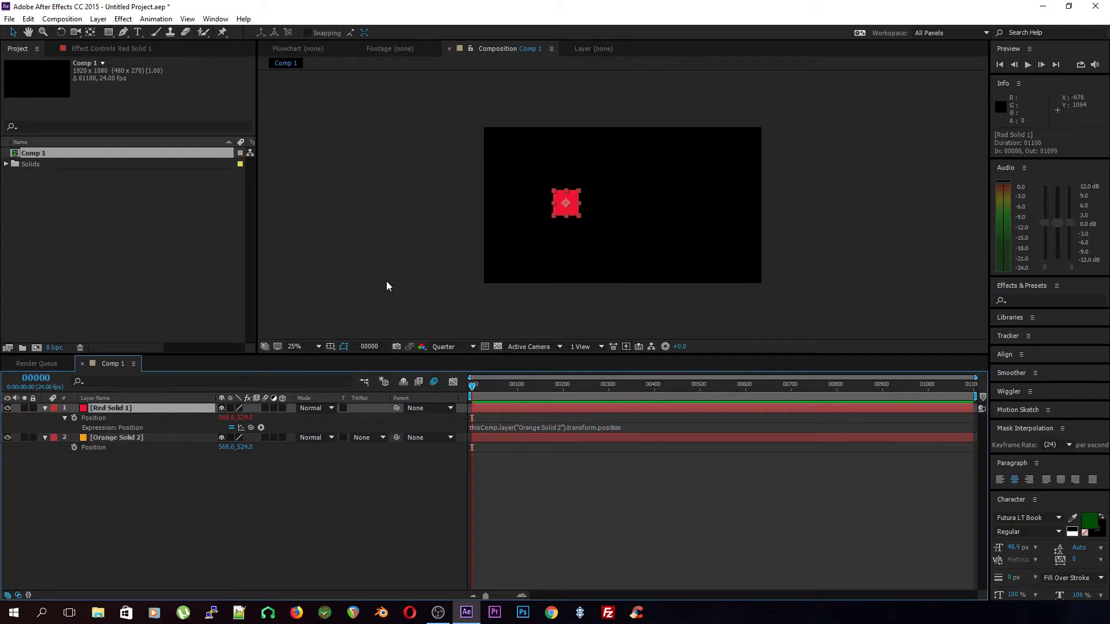
# Step: Drag the orange square around the viewer to confirm the red solid follows it
pyautogui.click(173, 439)
pyautogui.moveTo(555, 208)
pyautogui.mouseDown()
pyautogui.moveTo(673, 189)
pyautogui.moveTo(607, 203)
pyautogui.mouseUp()
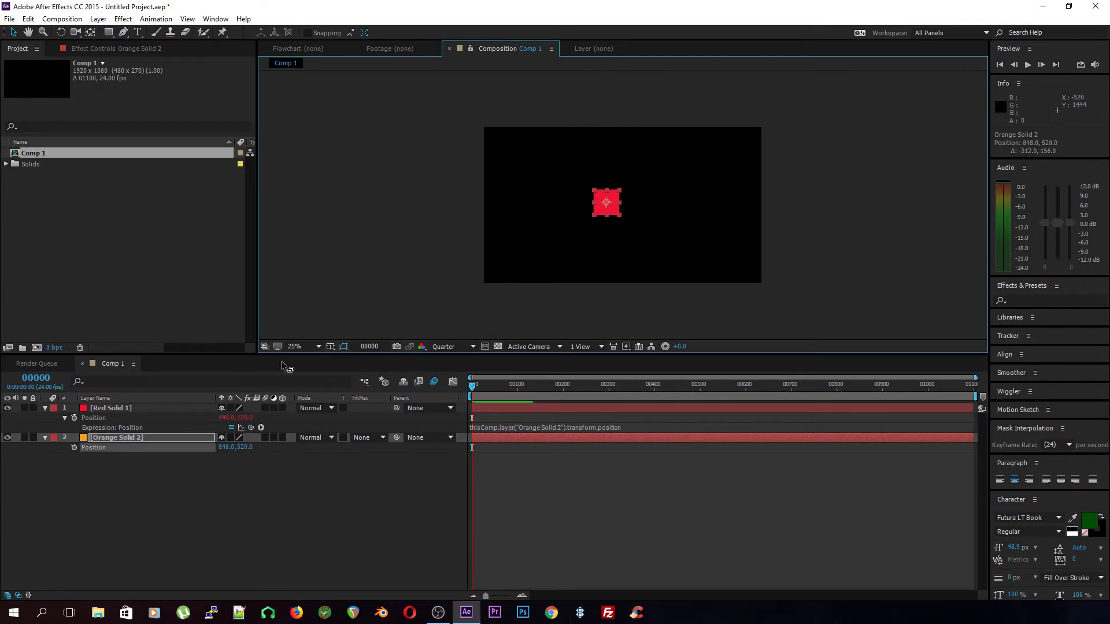
pyautogui.click(182, 415)
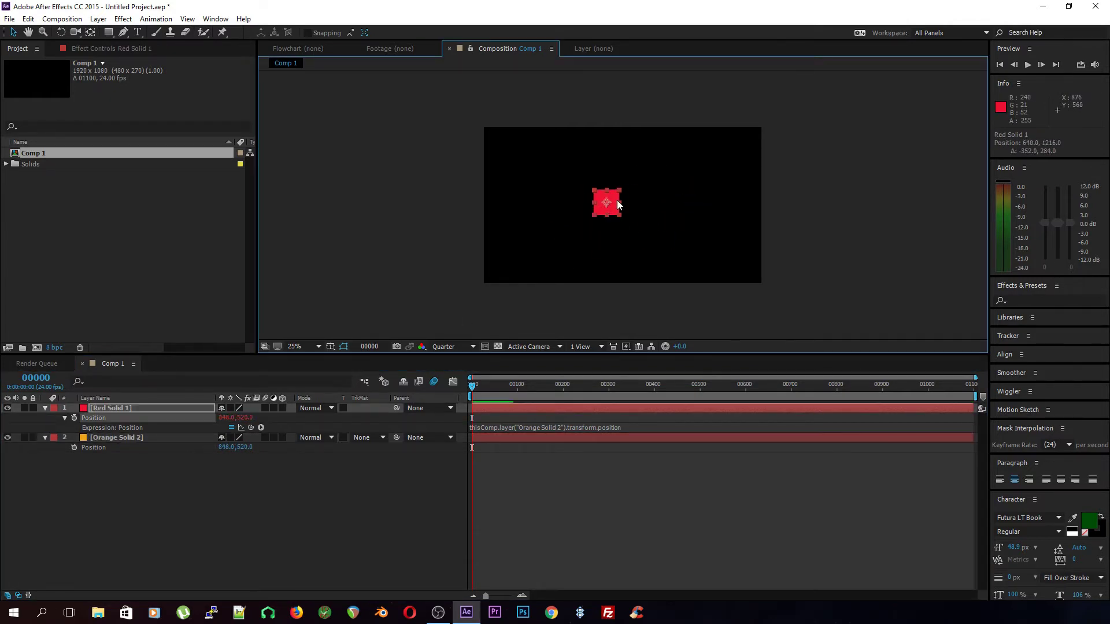
pyautogui.click(116, 437)
pyautogui.moveTo(612, 200)
pyautogui.mouseDown()
pyautogui.moveTo(630, 247)
pyautogui.moveTo(653, 203)
pyautogui.mouseUp()
# Step: Toggle the red solid's visibility and place the cursor in its position expression
pyautogui.click(8, 408)
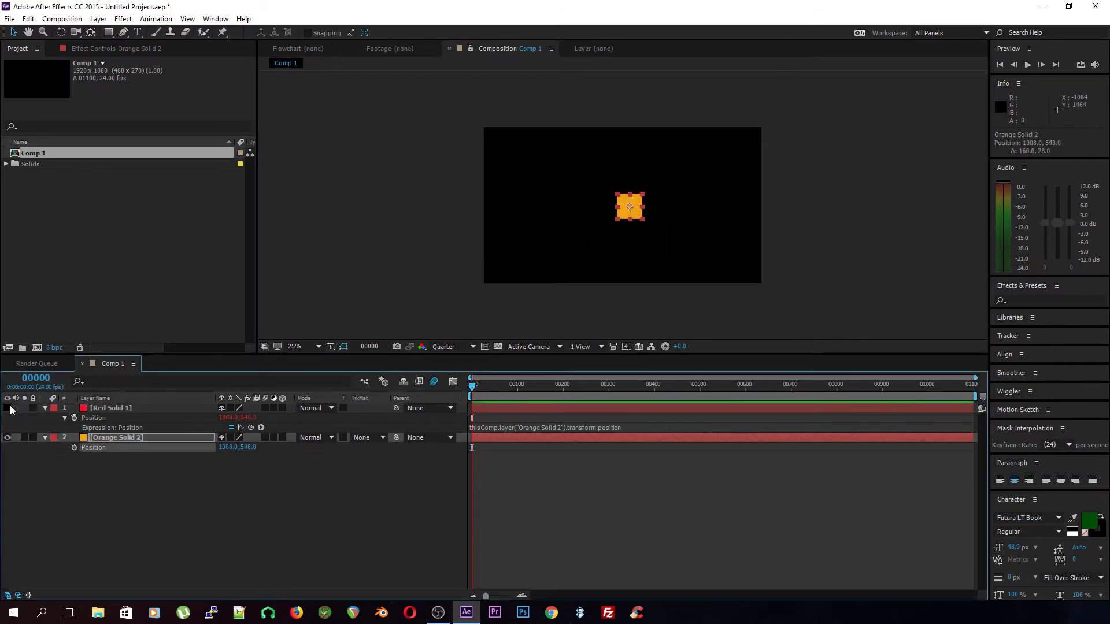
pyautogui.click(8, 408)
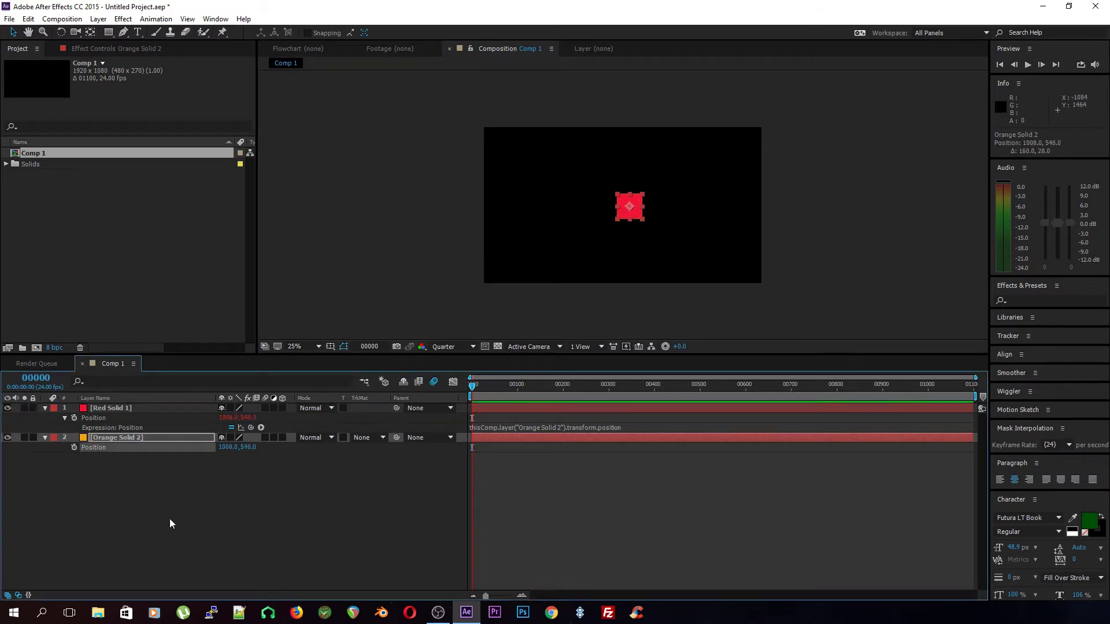
pyautogui.click(607, 427)
pyautogui.click(634, 427)
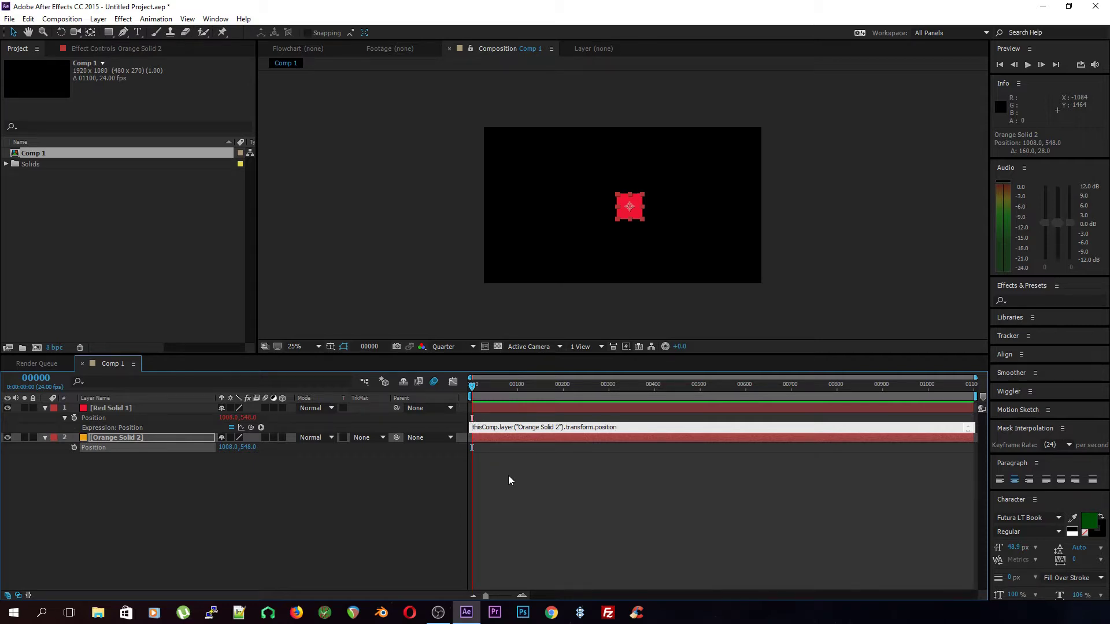
# Step: Rebuild the expression as an array of Orange Solid 2's position [0] and [1]
pyautogui.write('[')
pyautogui.write('[0],')
pyautogui.moveTo(630, 426); pyautogui.dragTo(473, 426)
pyautogui.hotkey('ctrl', 'c')
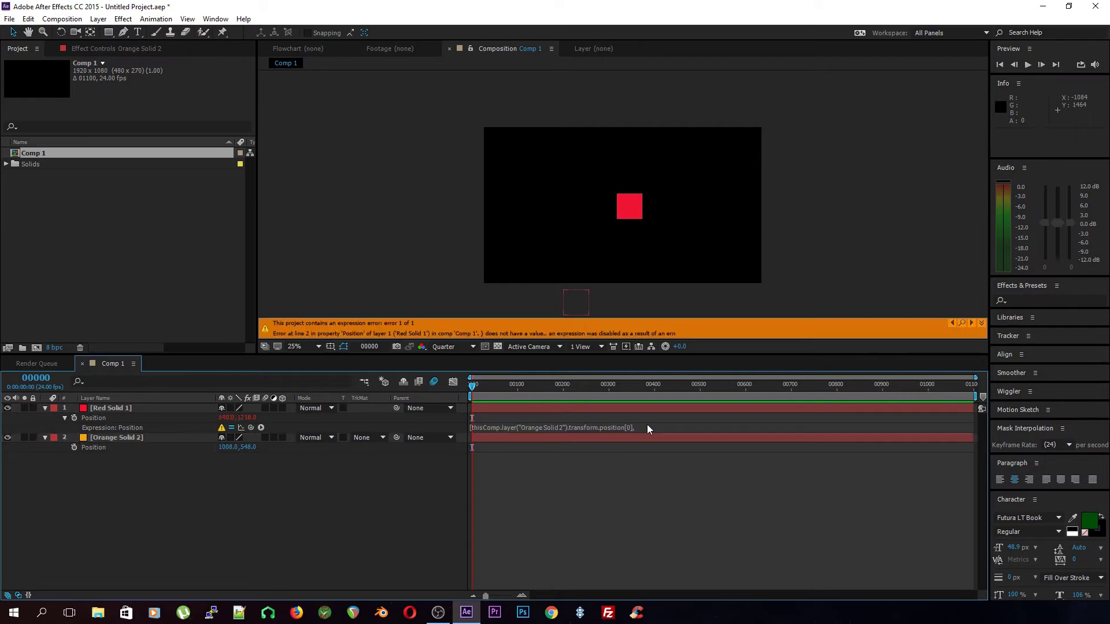
pyautogui.click(641, 428)
pyautogui.hotkey('ctrl', 'v')
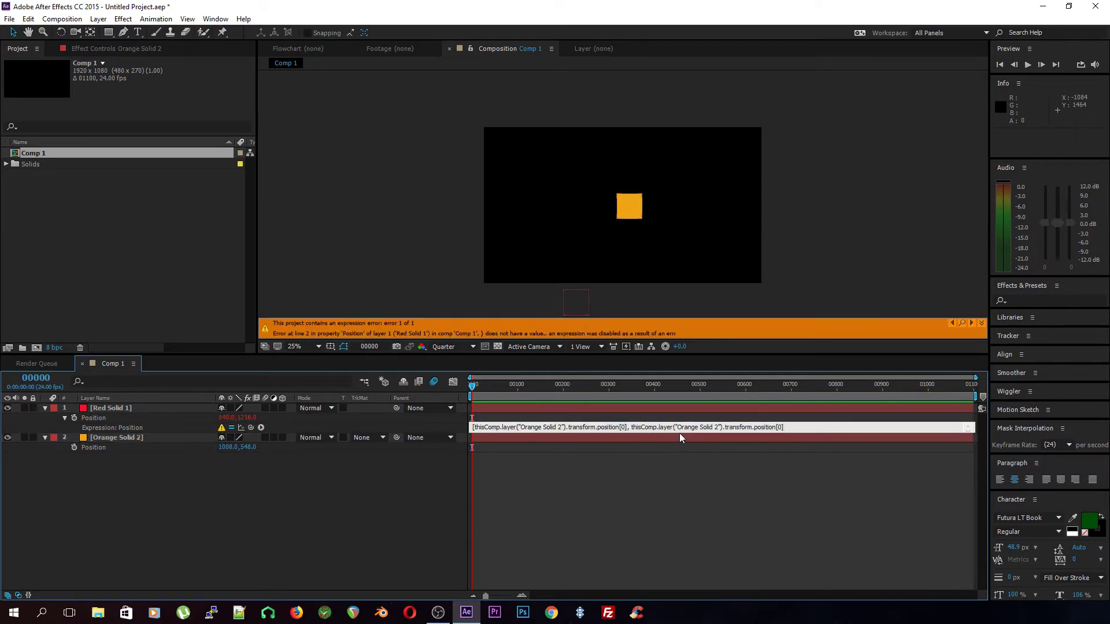
pyautogui.press('BackSpace')
pyautogui.write('1]]')
pyautogui.write(';')
# Step: Add the +50 and +250 offsets to the two array values
pyautogui.press('Return')
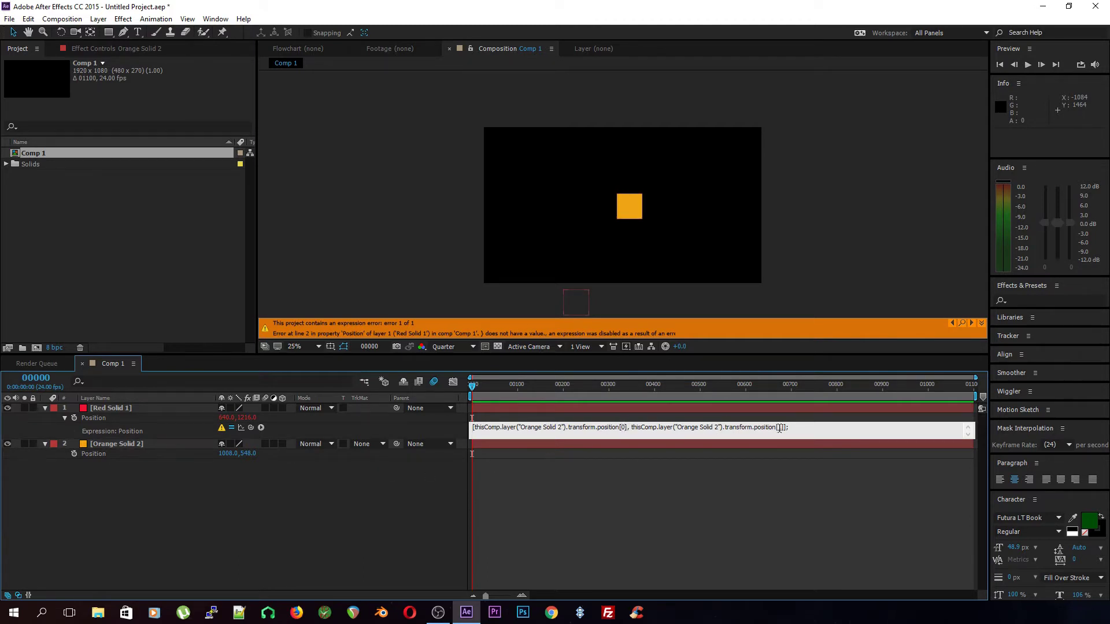
pyautogui.write('1')
pyautogui.click(628, 427)
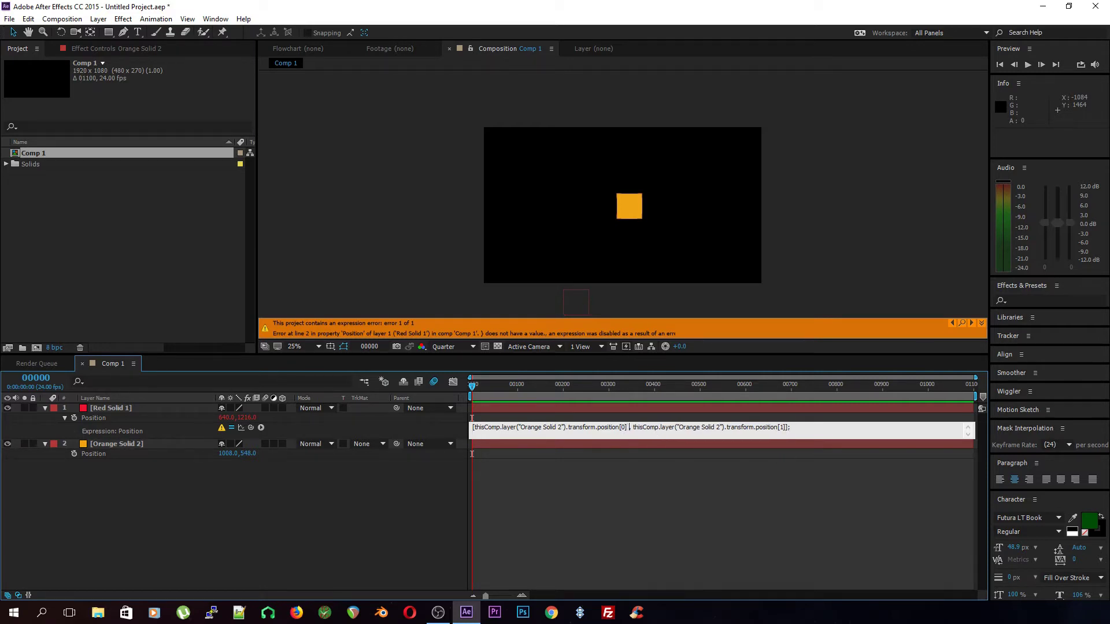
pyautogui.write('+50')
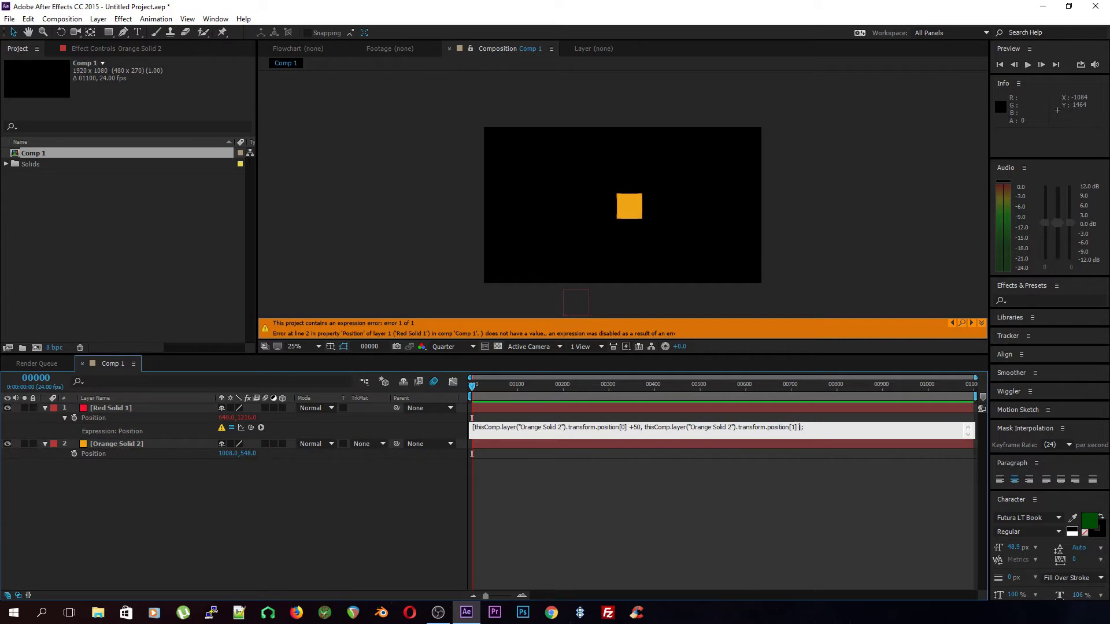
pyautogui.write(' +250')
# Step: Commit the expression and move the orange square up and to the right
pyautogui.click(807, 450)
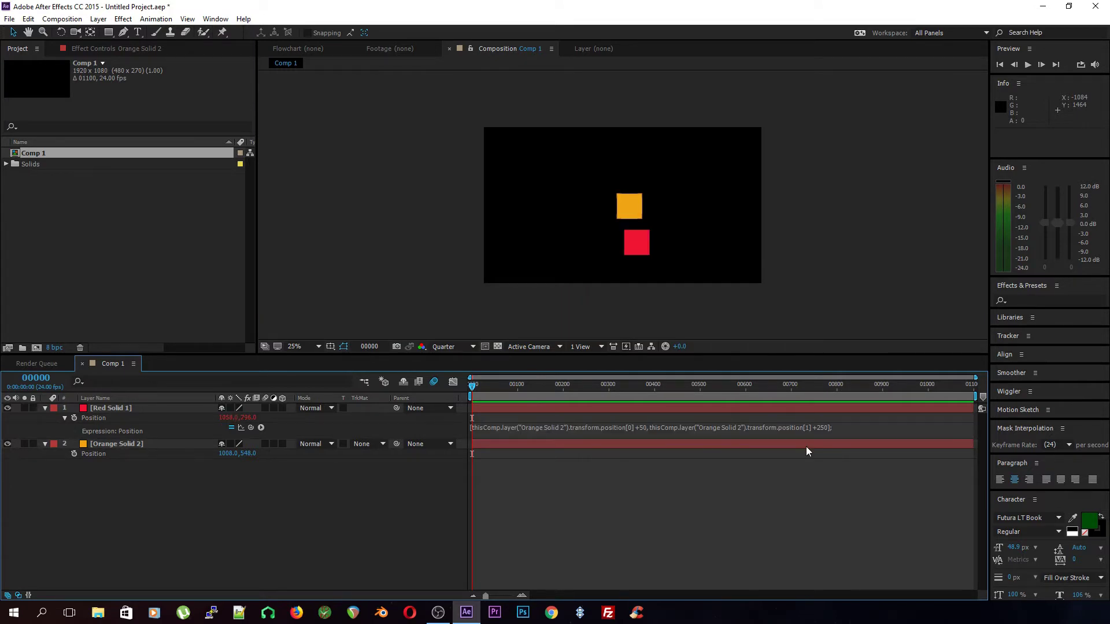
pyautogui.click(144, 408)
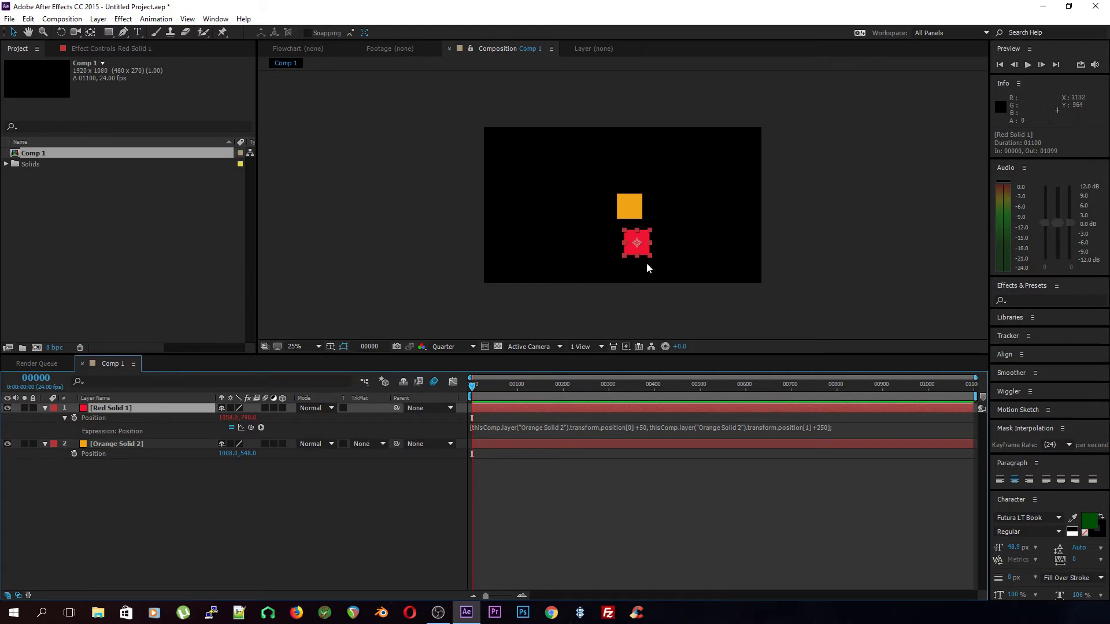
pyautogui.click(176, 443)
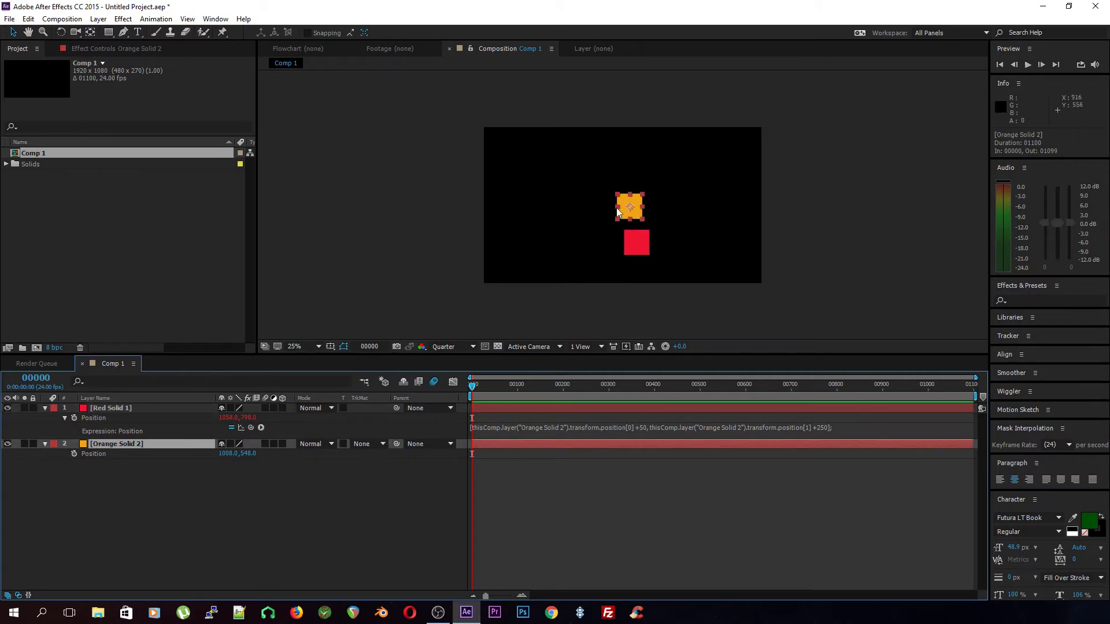
pyautogui.click(627, 214)
pyautogui.moveTo(627, 214); pyautogui.dragTo(634, 203)
# Step: Change the horizontal offset to +150, then move the orange square and rotate it to -31°
pyautogui.click(641, 427)
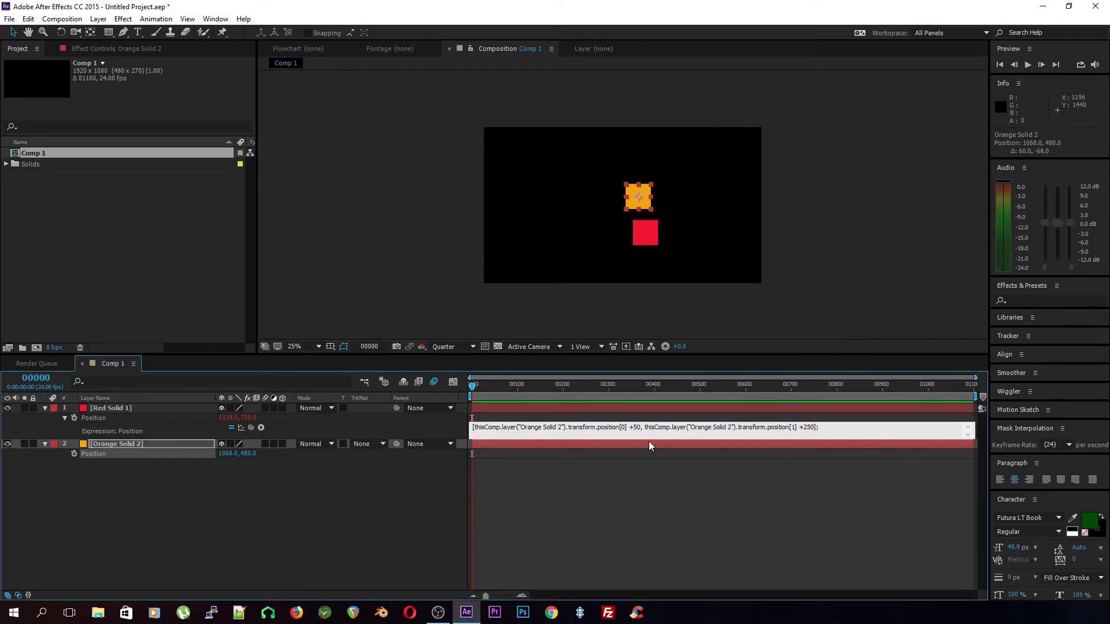
pyautogui.write('1')
pyautogui.click(649, 441)
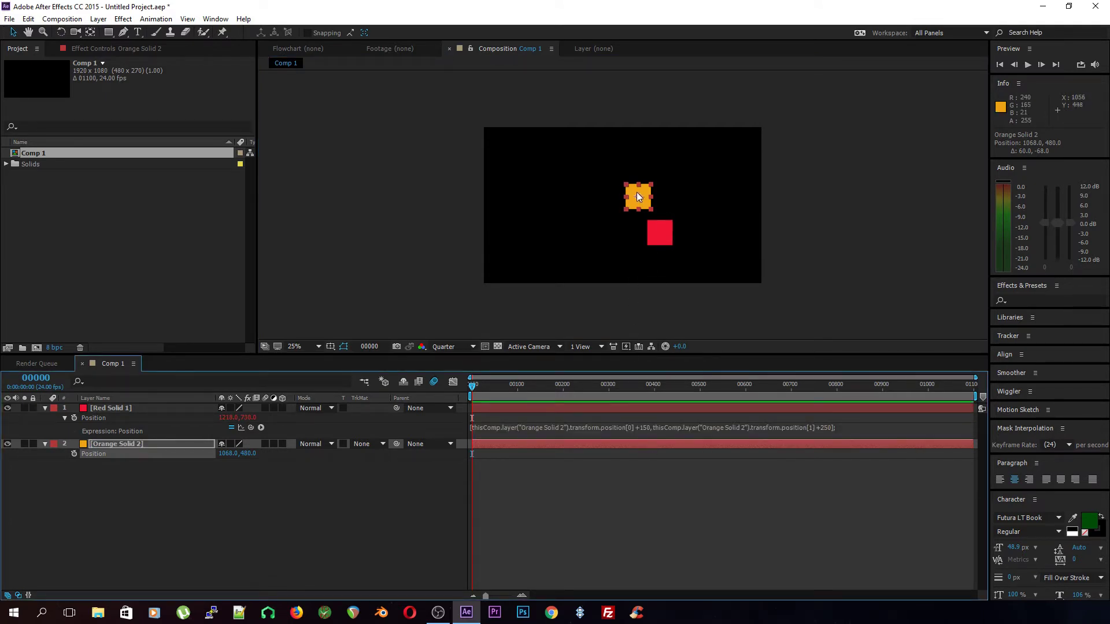
pyautogui.moveTo(640, 196); pyautogui.dragTo(627, 204)
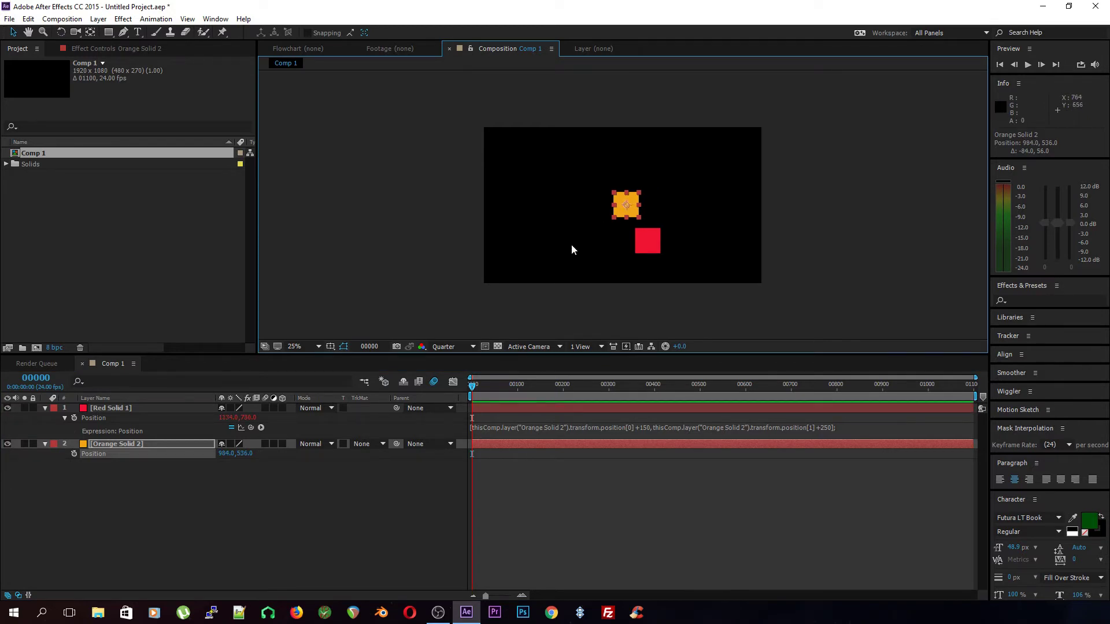
pyautogui.press('r')
pyautogui.moveTo(233, 453); pyautogui.dragTo(223, 463)
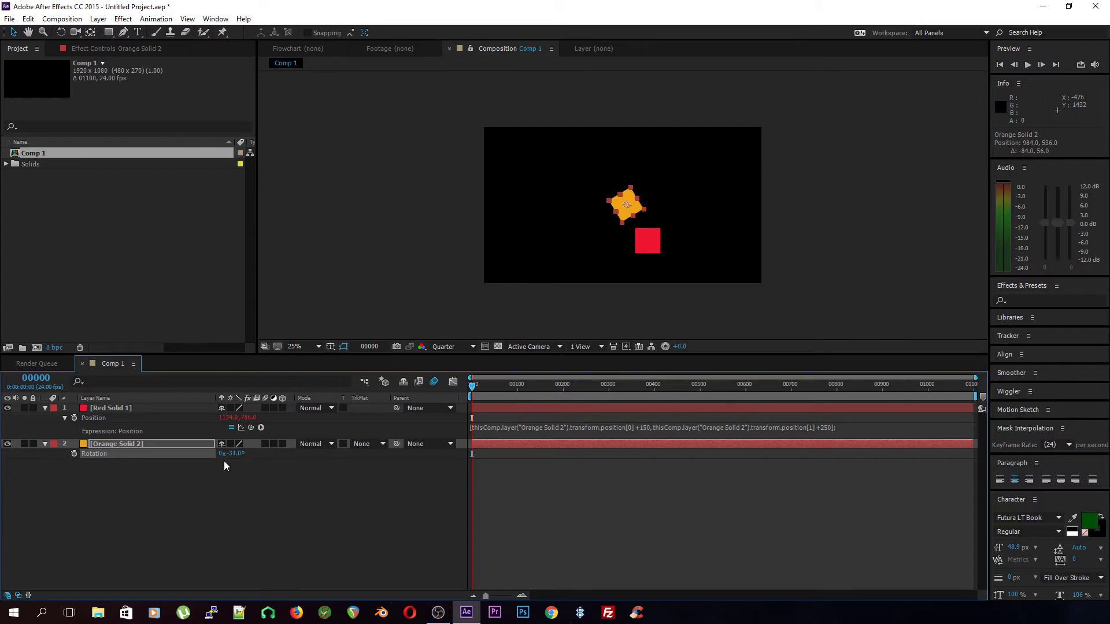
# Step: Reset Orange Solid 2's Rotation to 0°, move it top right, and show Red Solid 1's Rotation
pyautogui.click(236, 453)
pyautogui.write('0')
pyautogui.press('Return')
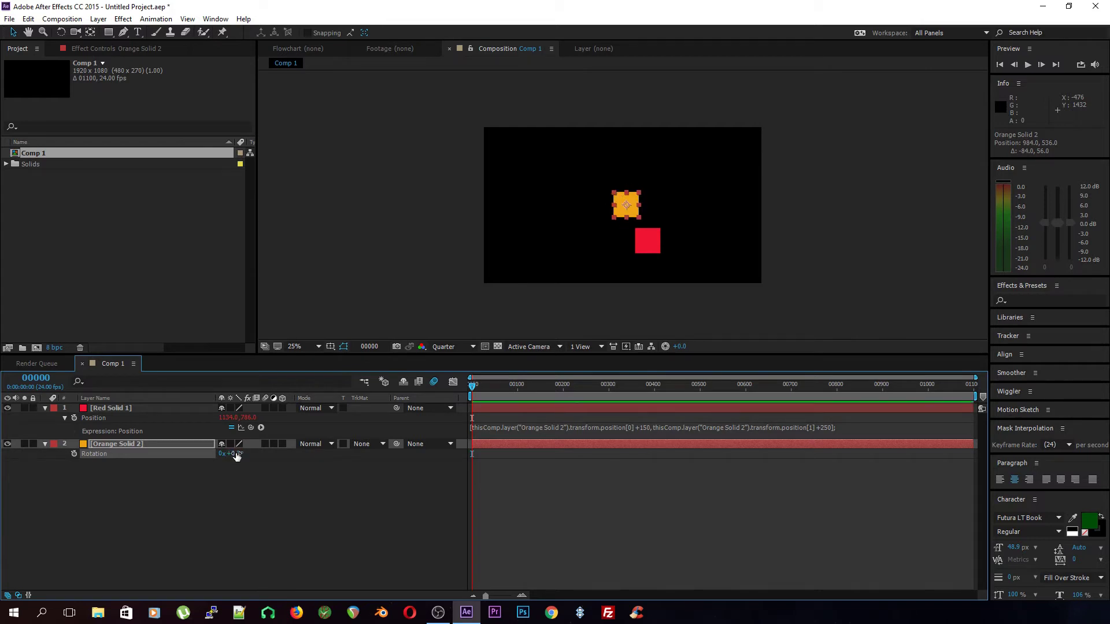
pyautogui.moveTo(634, 212); pyautogui.dragTo(730, 158)
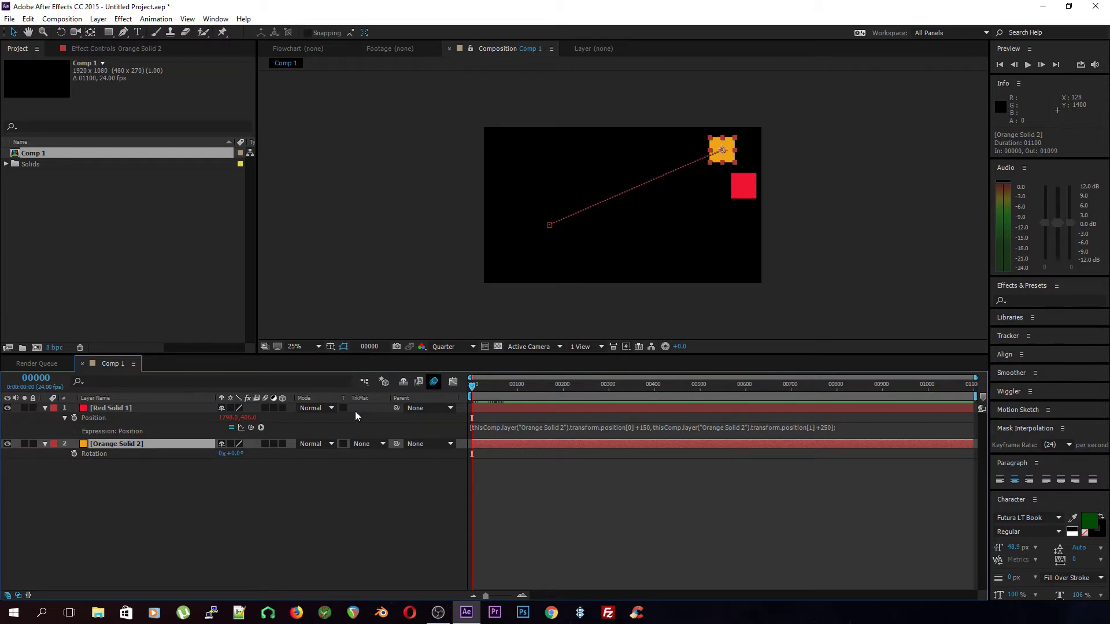
pyautogui.click(111, 407)
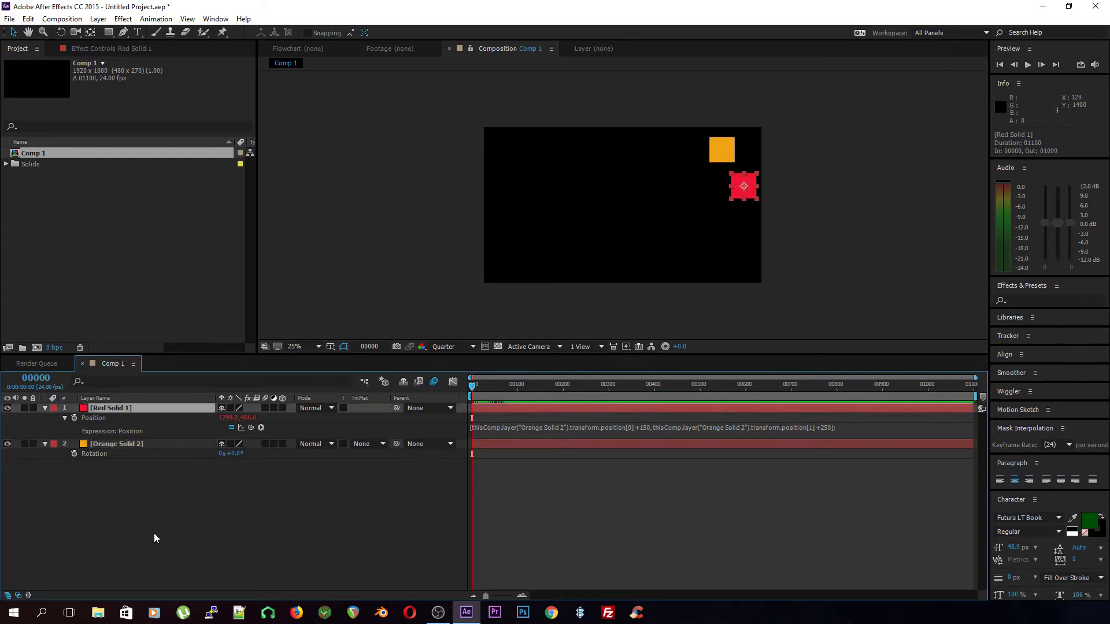
pyautogui.press('r')
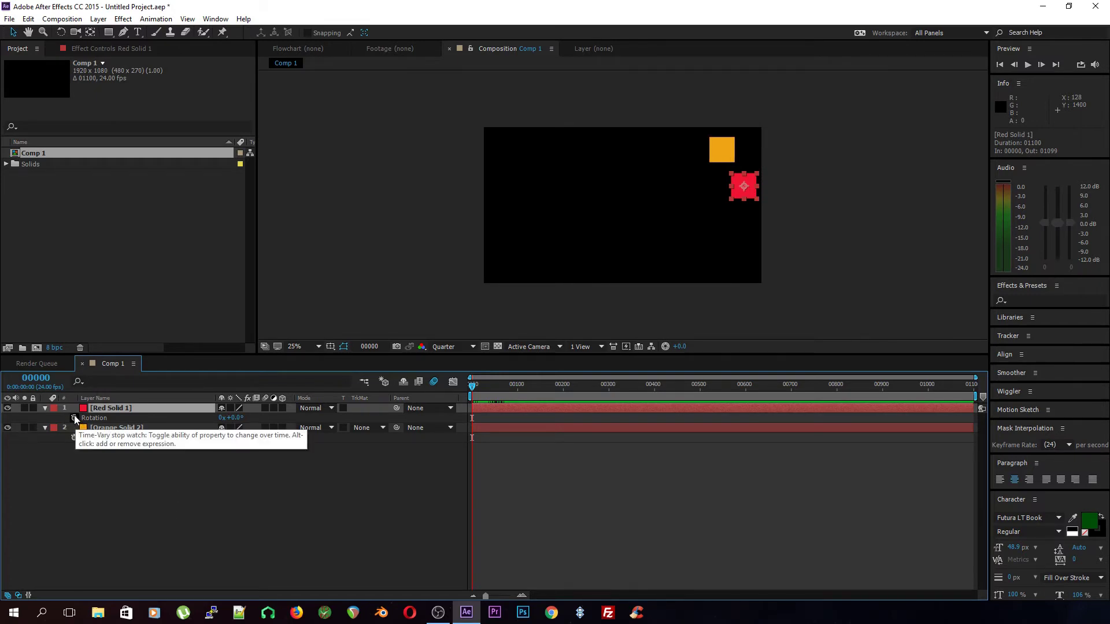
# Step: Link Red Solid 1's Rotation to Orange Solid 2's Rotation by expression, test it, then reset orange to 0
pyautogui.keyDown('alt'); pyautogui.click(74, 417); pyautogui.keyUp('alt')
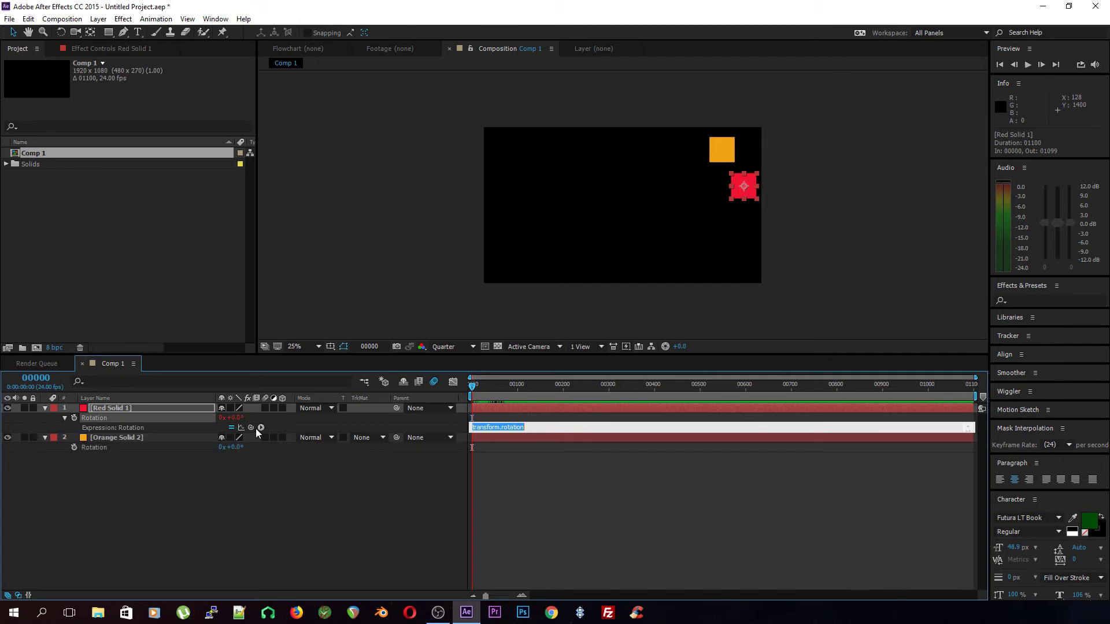
pyautogui.moveTo(247, 427); pyautogui.dragTo(137, 451)
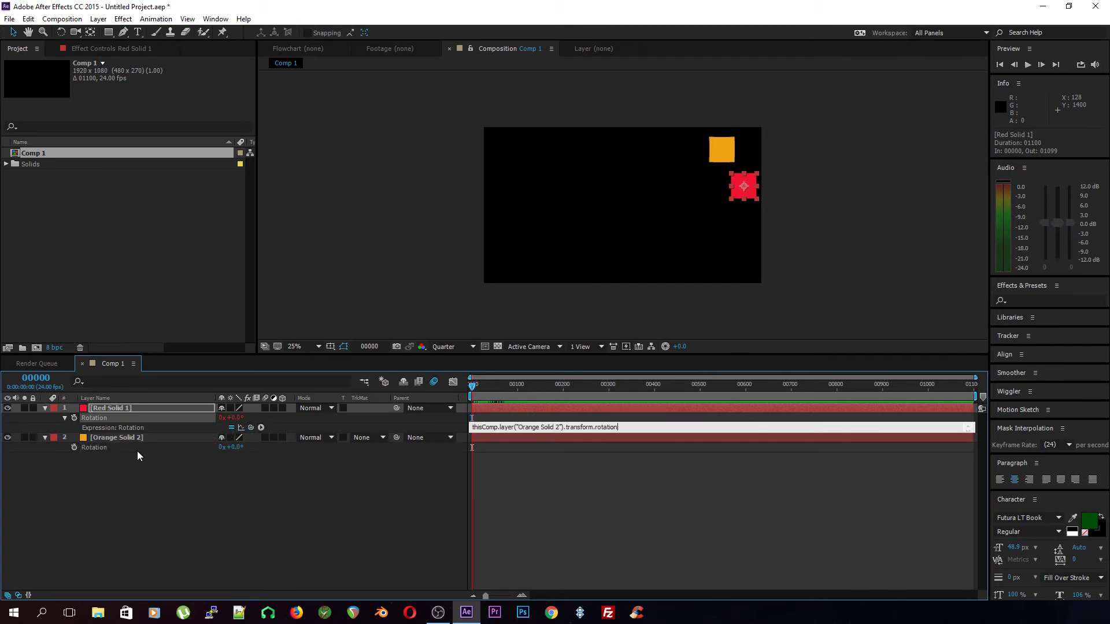
pyautogui.click(416, 504)
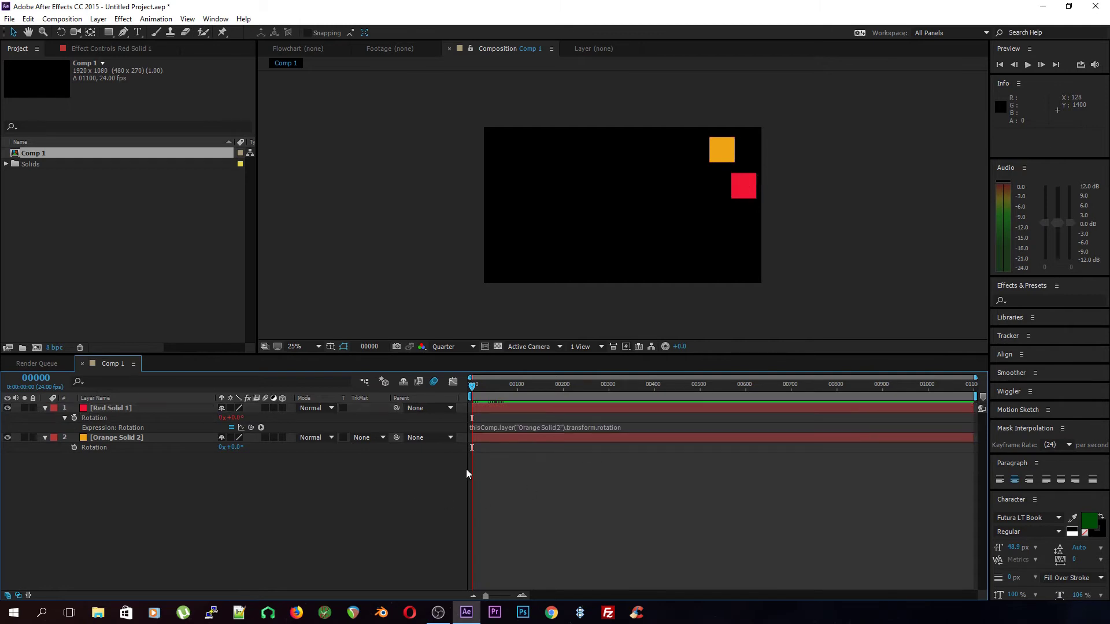
pyautogui.moveTo(233, 449)
pyautogui.mouseDown()
pyautogui.moveTo(219, 452)
pyautogui.moveTo(238, 448)
pyautogui.mouseUp()
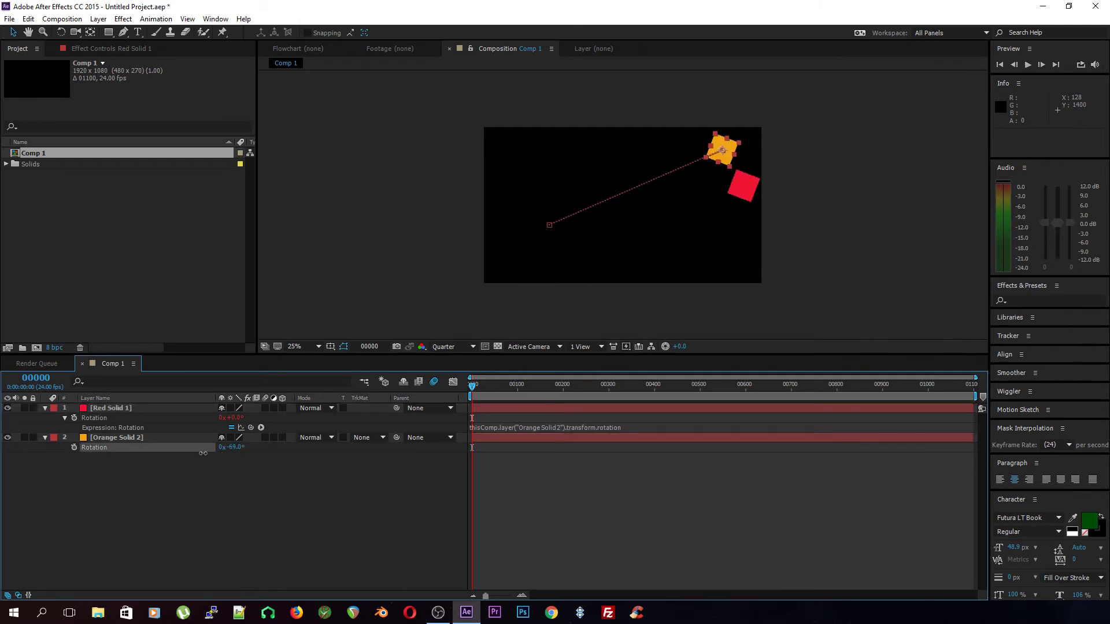
pyautogui.write('0')
pyautogui.press('Return')
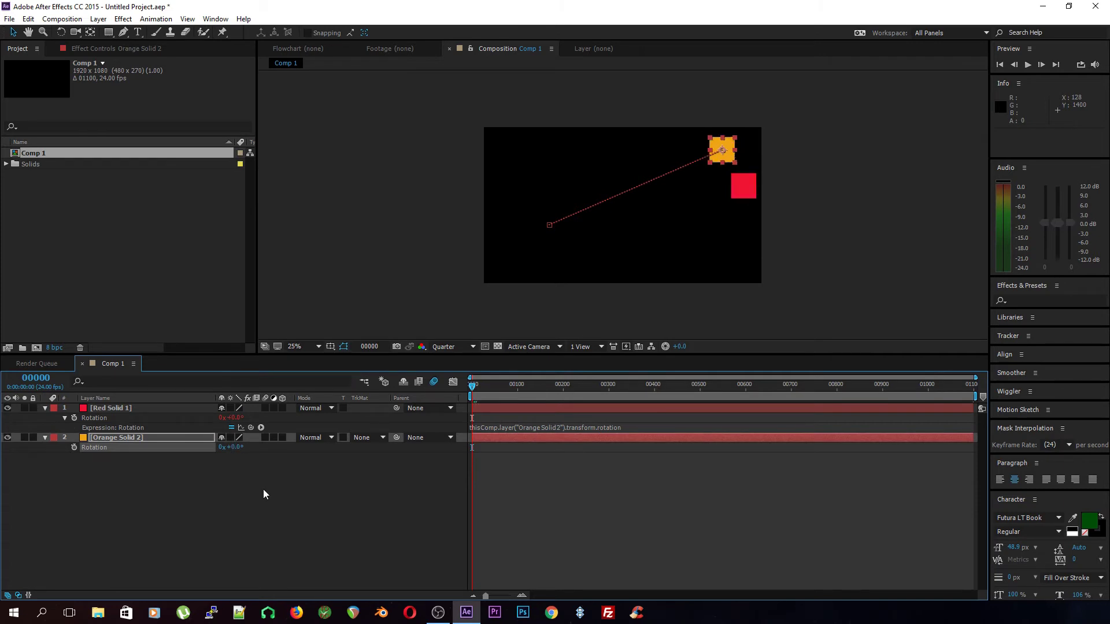
# Step: Append *2 to the rotation expression so the red square spins at double the orange rotation
pyautogui.click(611, 428)
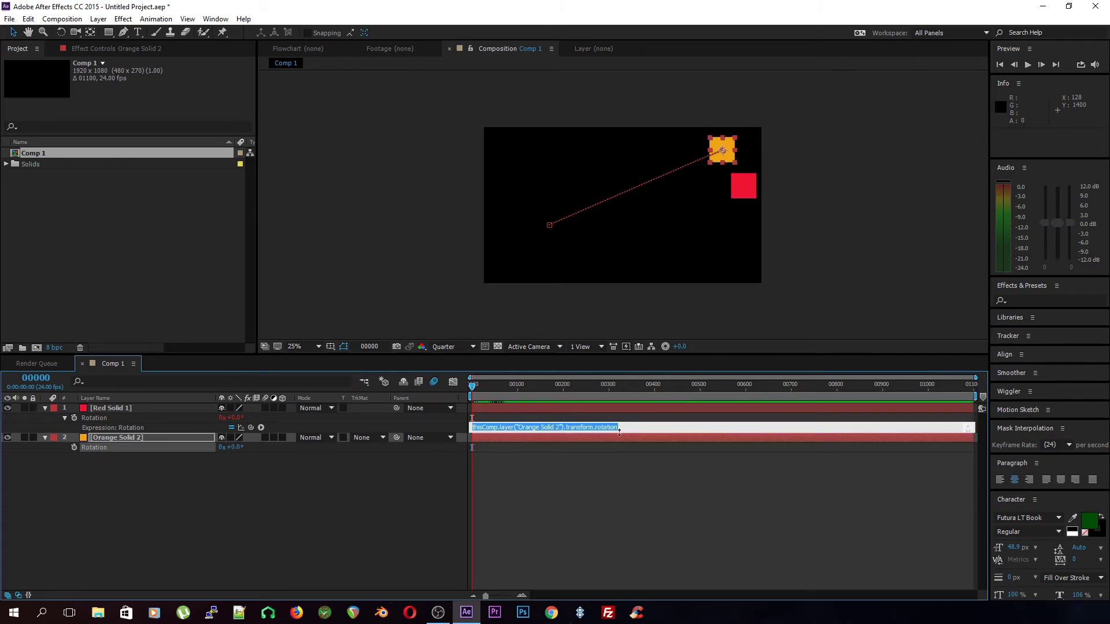
pyautogui.click(627, 427)
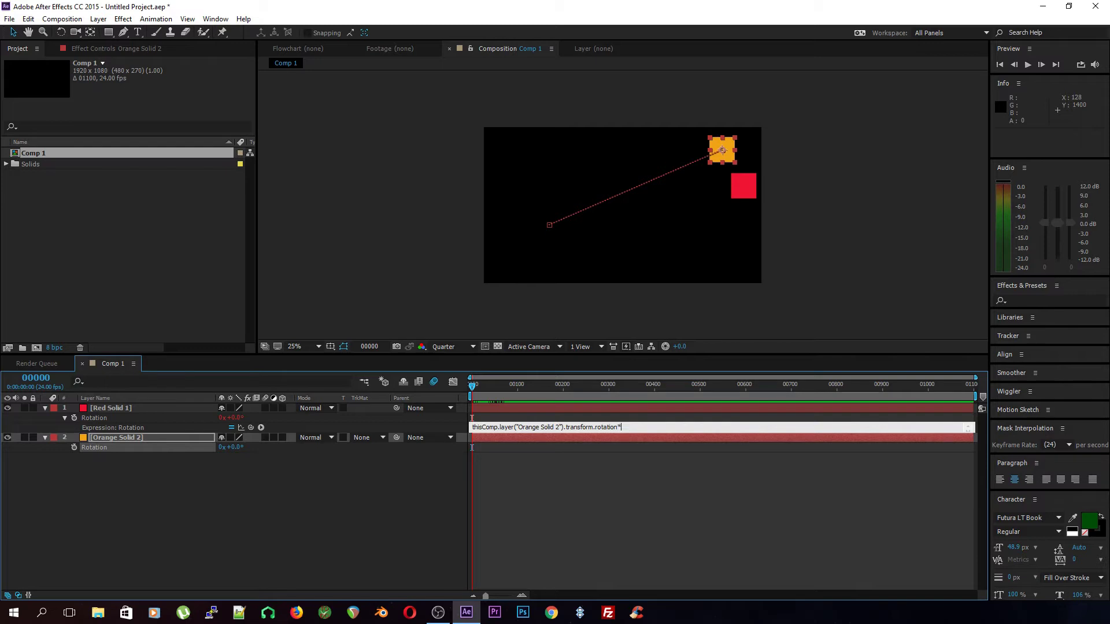
pyautogui.write('*2')
pyautogui.click(628, 433)
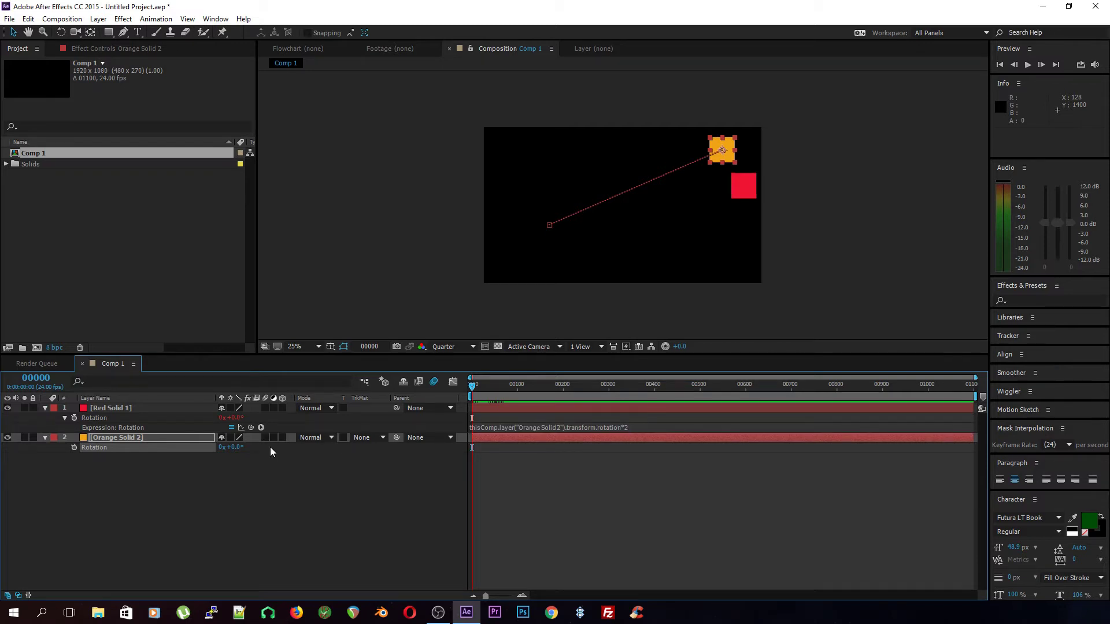
# Step: Rotate the orange square to check the doubling, then reset its rotation to 0
pyautogui.moveTo(231, 447)
pyautogui.mouseDown()
pyautogui.moveTo(261, 444)
pyautogui.moveTo(254, 454)
pyautogui.mouseUp()
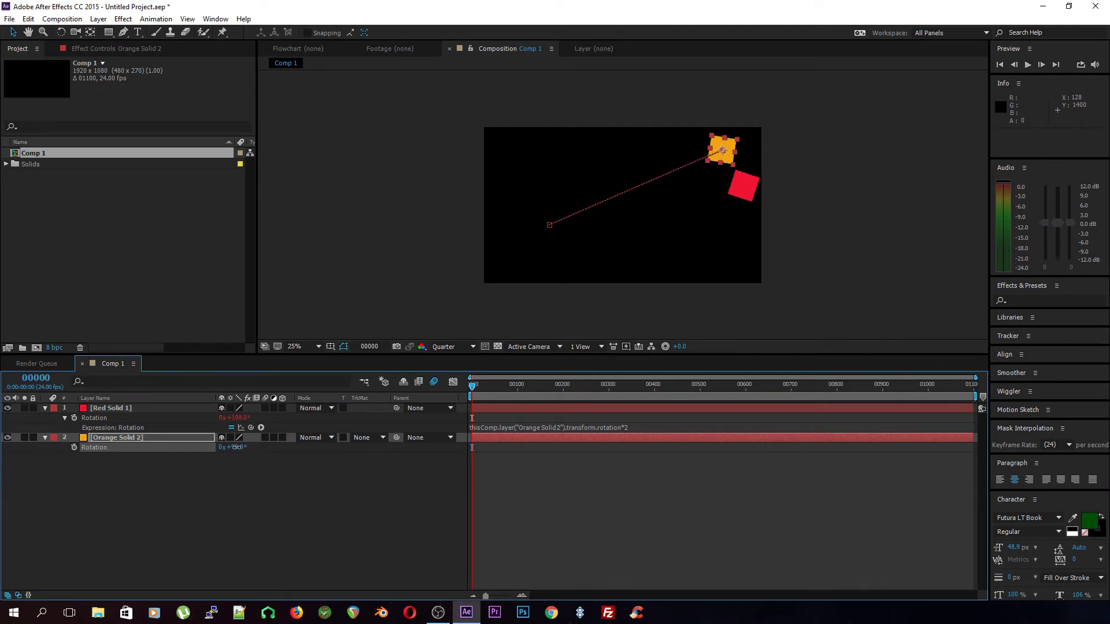
pyautogui.click(234, 447)
pyautogui.write('0')
pyautogui.press('Return')
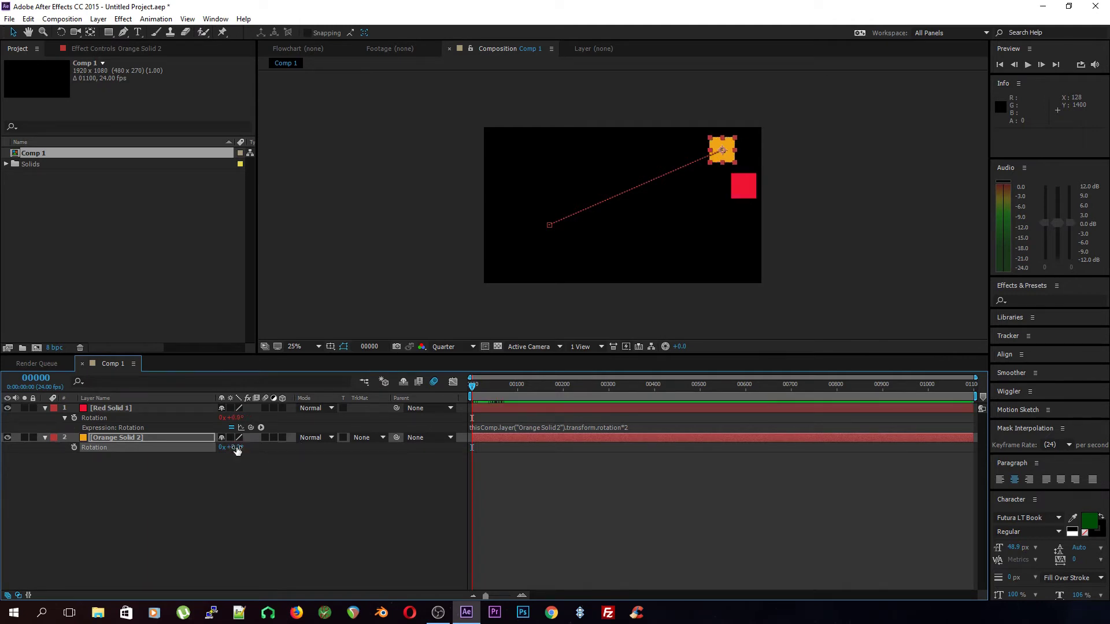
# Step: Keyframe Orange Solid 2's rotation from 0 to a later spin, then add a Null Object layer
pyautogui.click(74, 447)
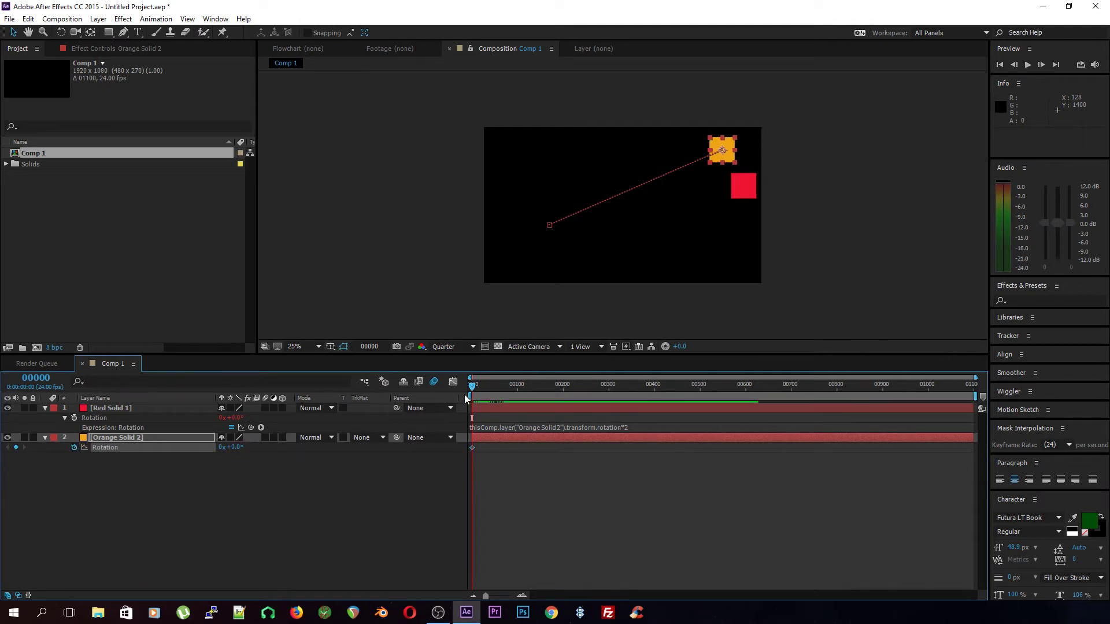
pyautogui.moveTo(472, 385); pyautogui.dragTo(499, 392)
pyautogui.moveTo(235, 447); pyautogui.dragTo(332, 504)
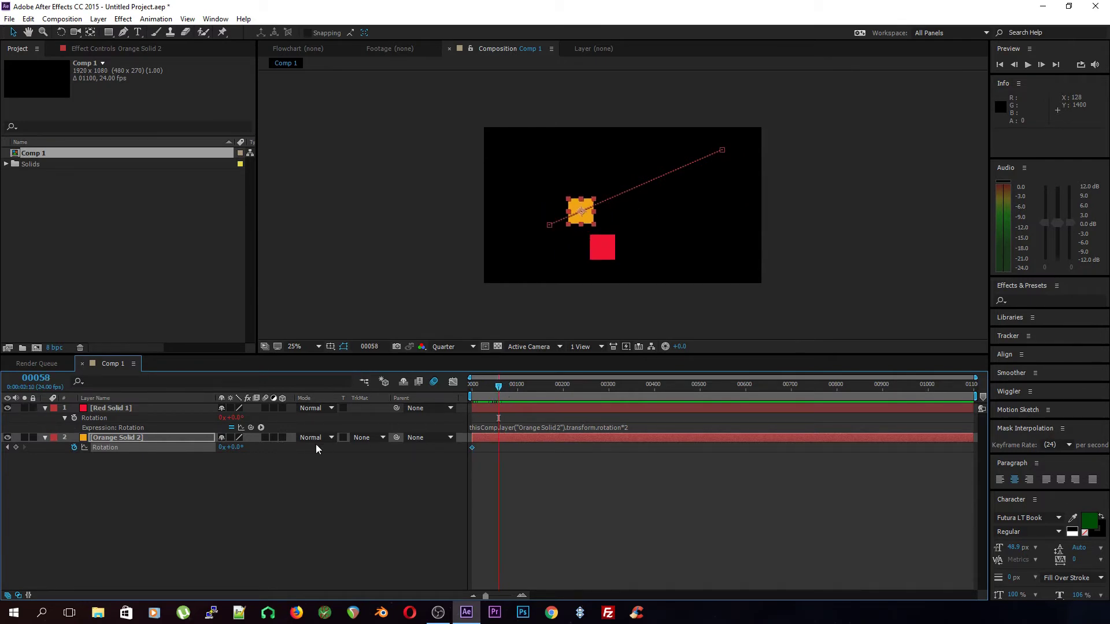
pyautogui.click(332, 504)
pyautogui.moveTo(505, 387); pyautogui.dragTo(473, 397)
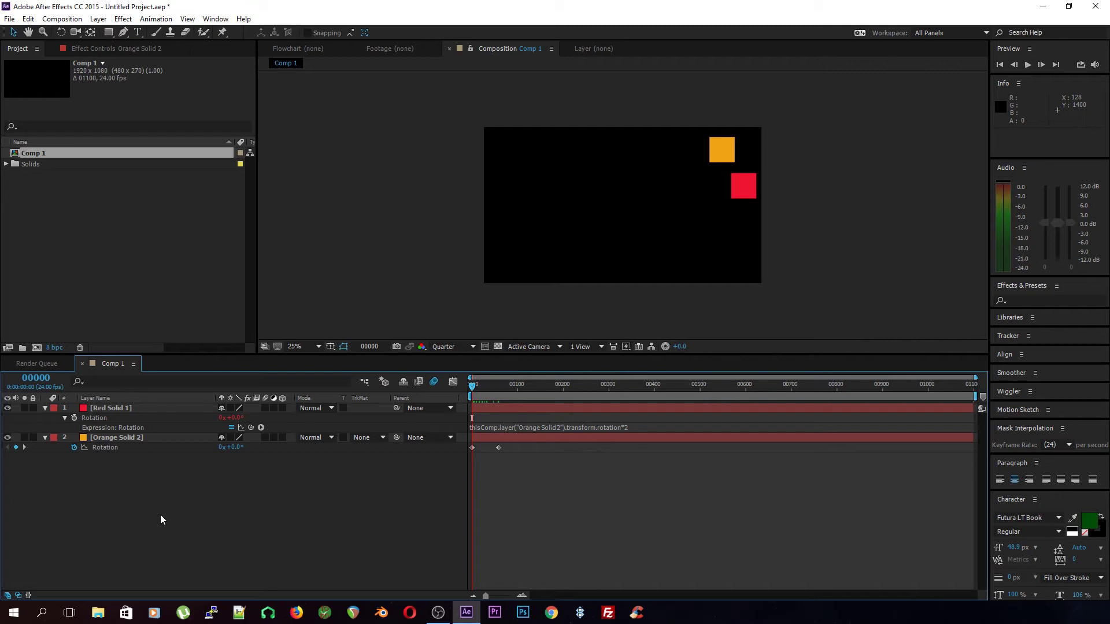
pyautogui.hotkey('ctrl', 'alt', 'shift', 'y')
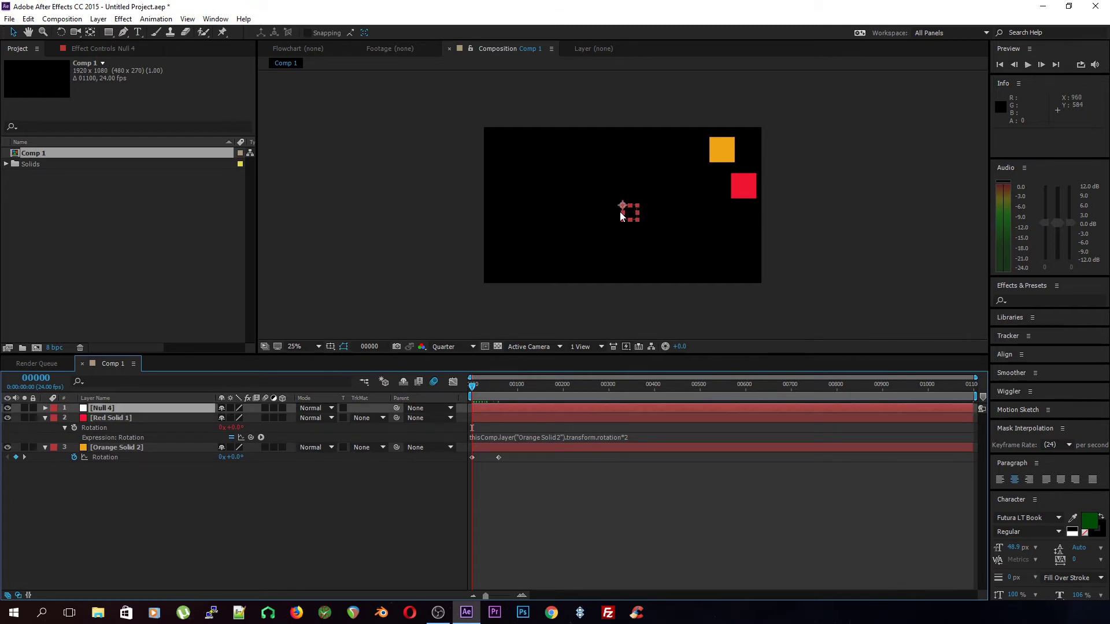
# Step: Move Null 4 onto the orange square, parent Orange Solid 2 to it, and scrub to preview
pyautogui.moveTo(631, 215); pyautogui.dragTo(727, 154)
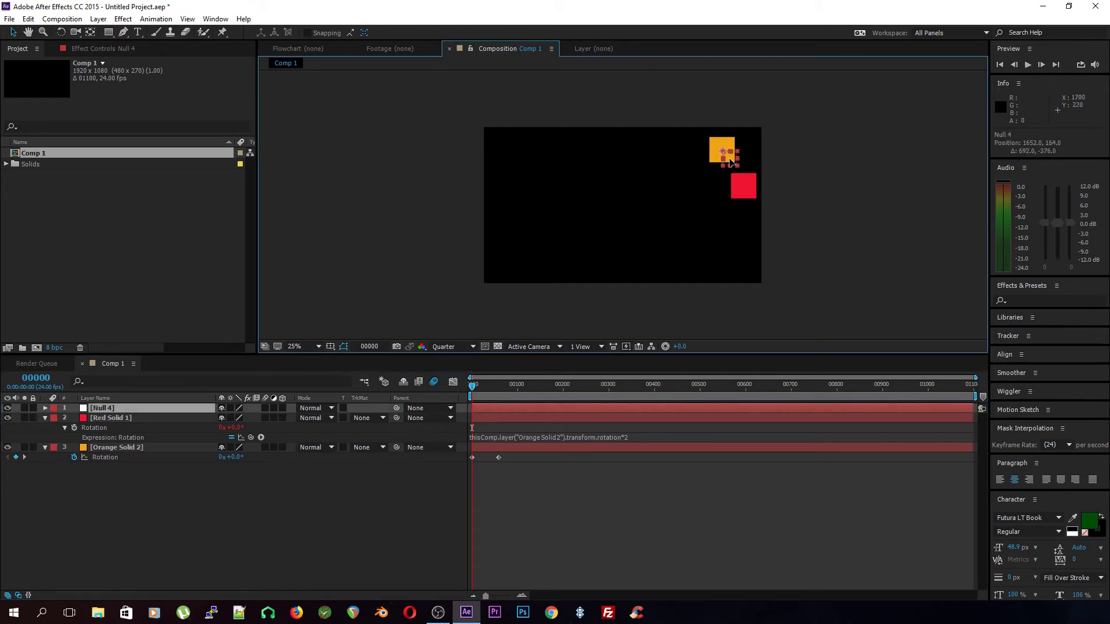
pyautogui.moveTo(397, 448); pyautogui.dragTo(123, 409)
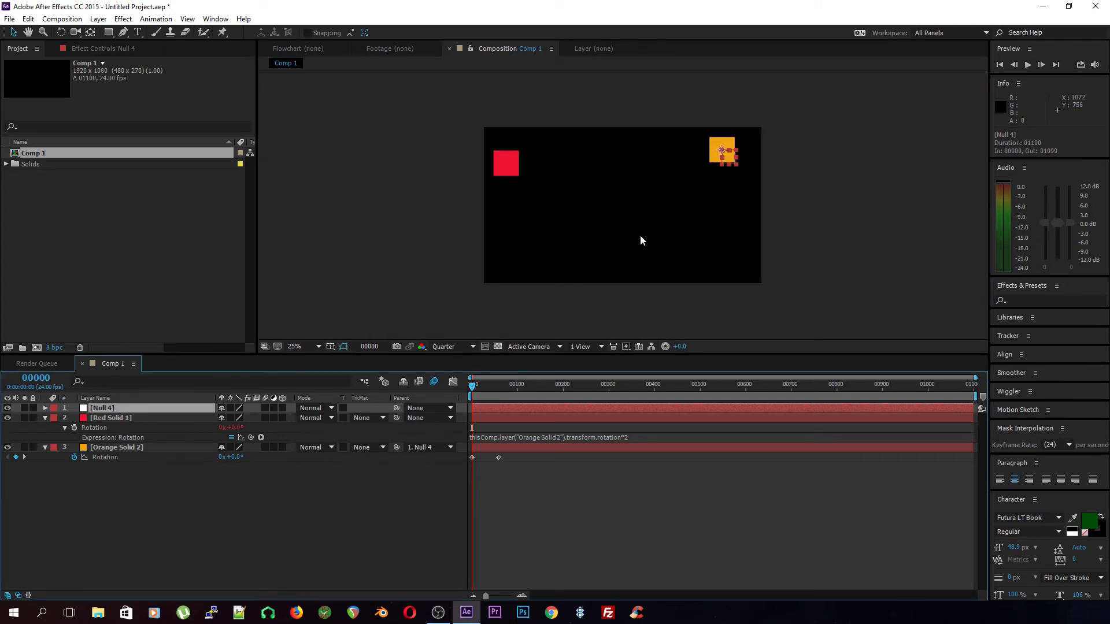
pyautogui.moveTo(478, 385); pyautogui.dragTo(474, 394)
pyautogui.click(497, 176)
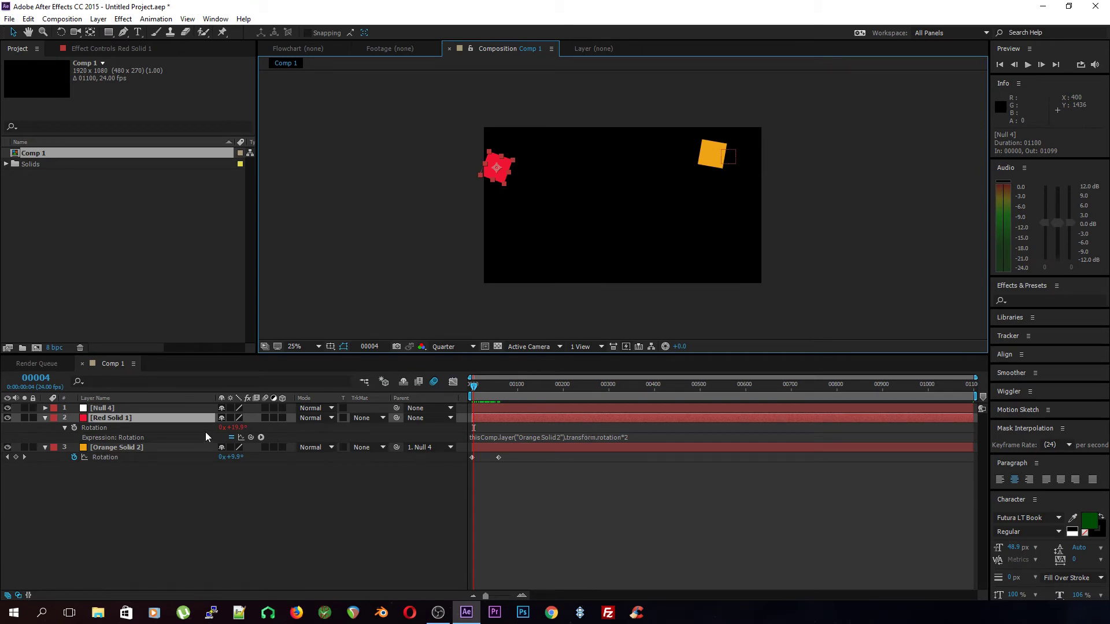
# Step: Reveal Red Solid 1's position expression and change its horizontal offset from +150 to +550
pyautogui.press('p')
pyautogui.click(64, 435)
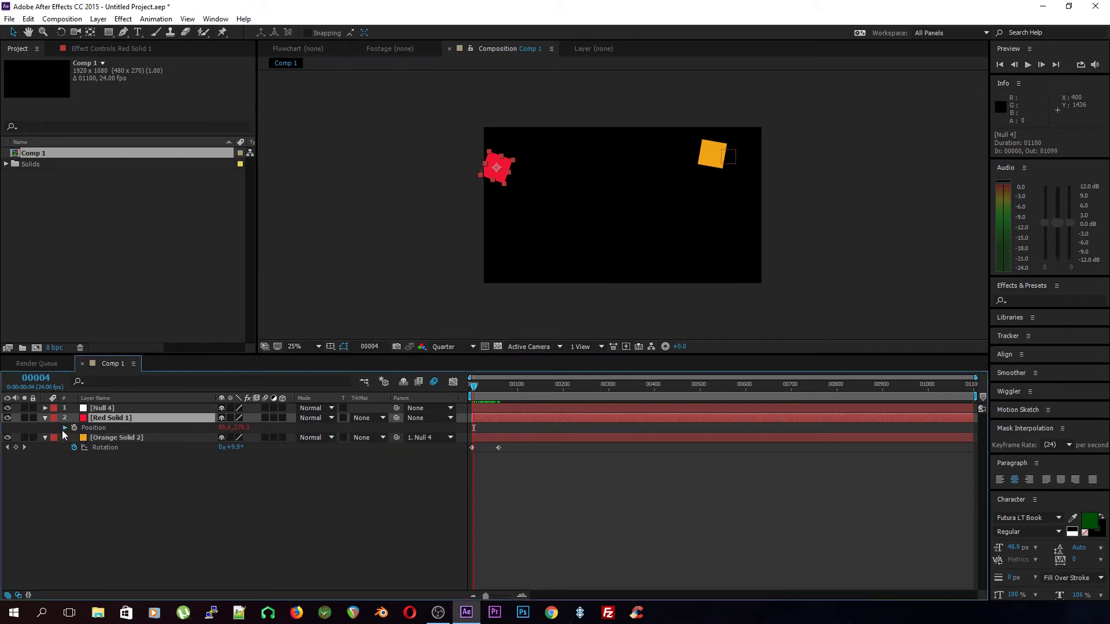
pyautogui.click(64, 429)
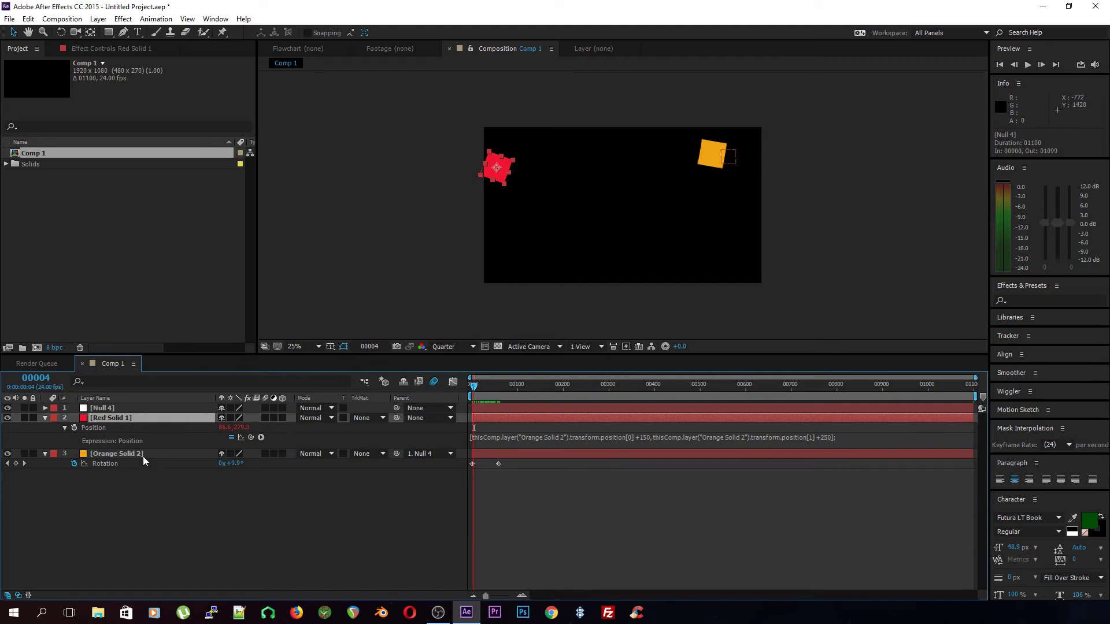
pyautogui.click(634, 438)
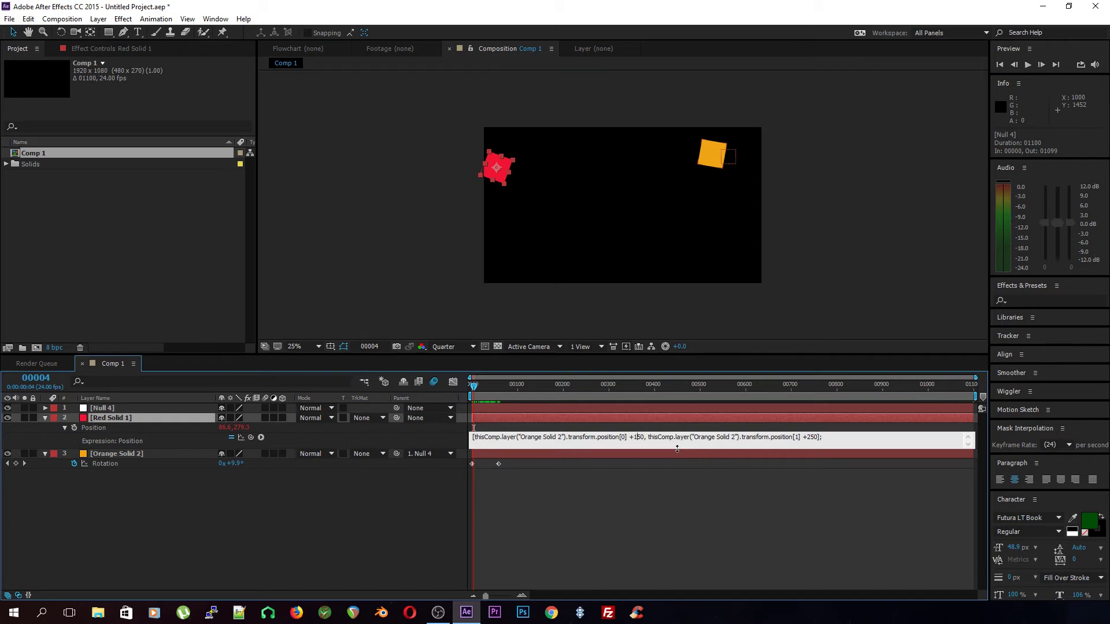
pyautogui.press('BackSpace')
pyautogui.write('5')
pyautogui.press('KP_Enter')
pyautogui.click(634, 437)
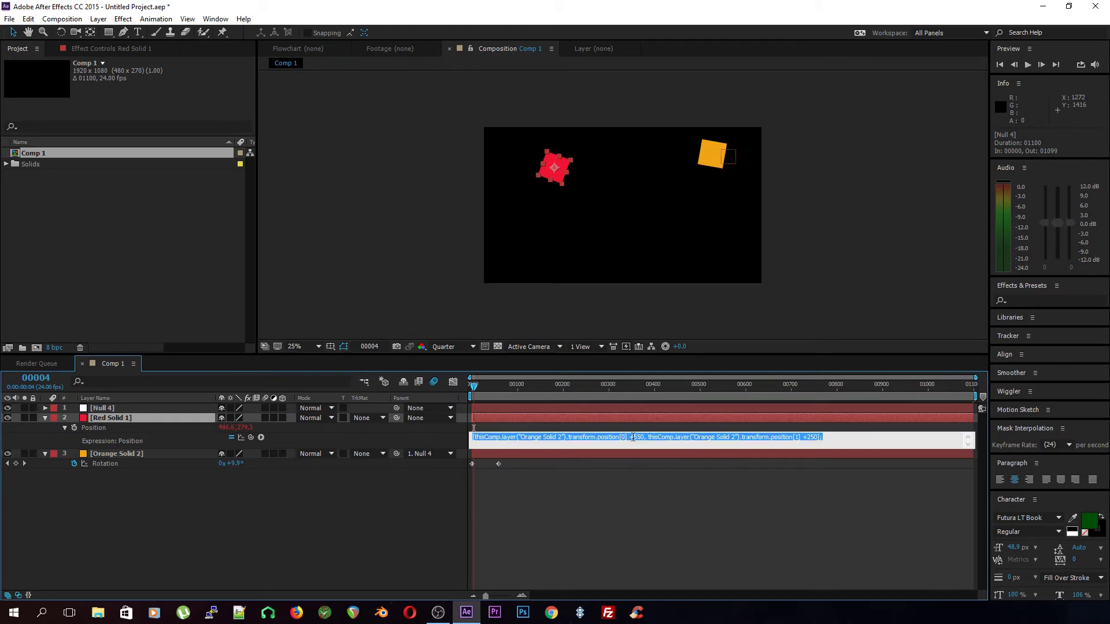
# Step: Raise the position expression's horizontal offset further to +1050
pyautogui.click(635, 438)
pyautogui.press('BackSpace')
pyautogui.write('10')
pyautogui.press('KP_Enter')
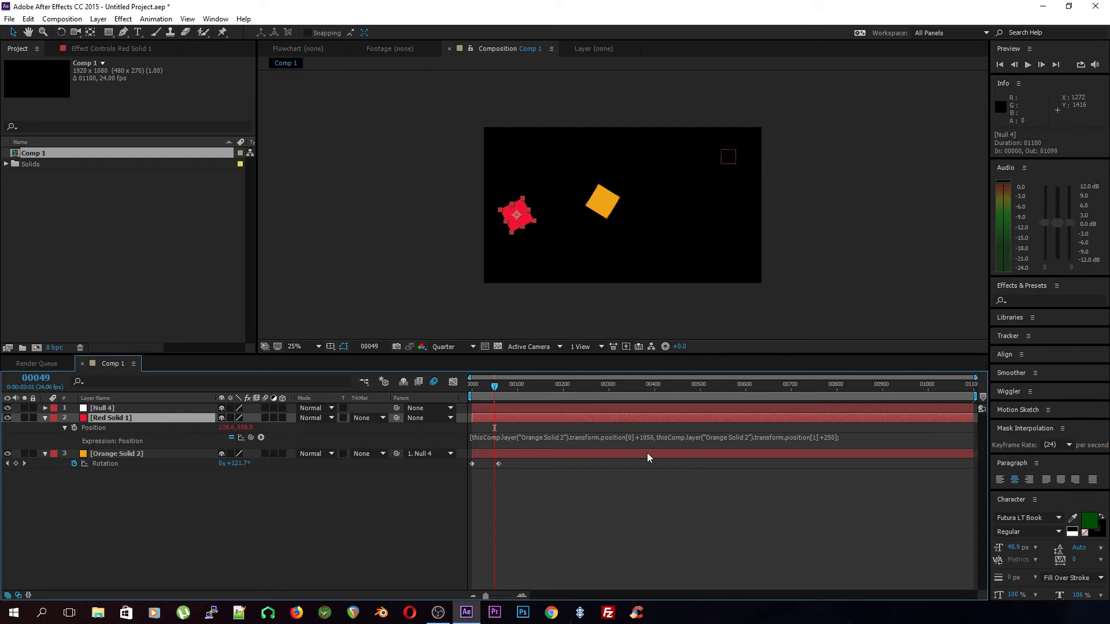
pyautogui.click(150, 406)
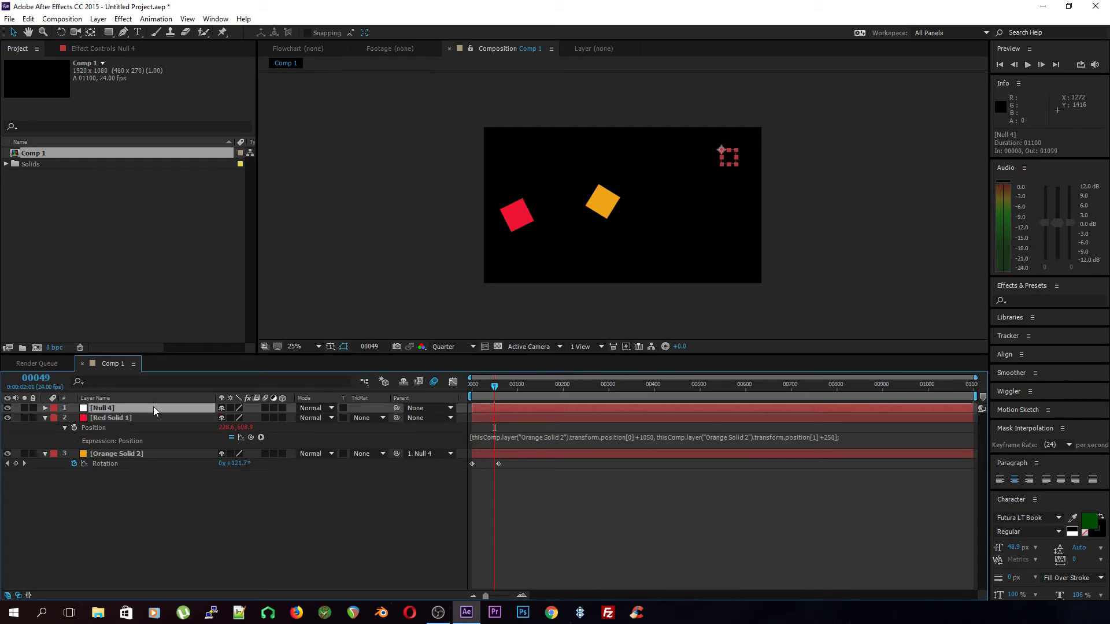
# Step: Show Null 4's rotation, position and scale properties and scrub through the animation
pyautogui.press('r')
pyautogui.press('p')
pyautogui.moveTo(485, 396)
pyautogui.mouseDown()
pyautogui.moveTo(500, 398)
pyautogui.moveTo(478, 396)
pyautogui.mouseUp()
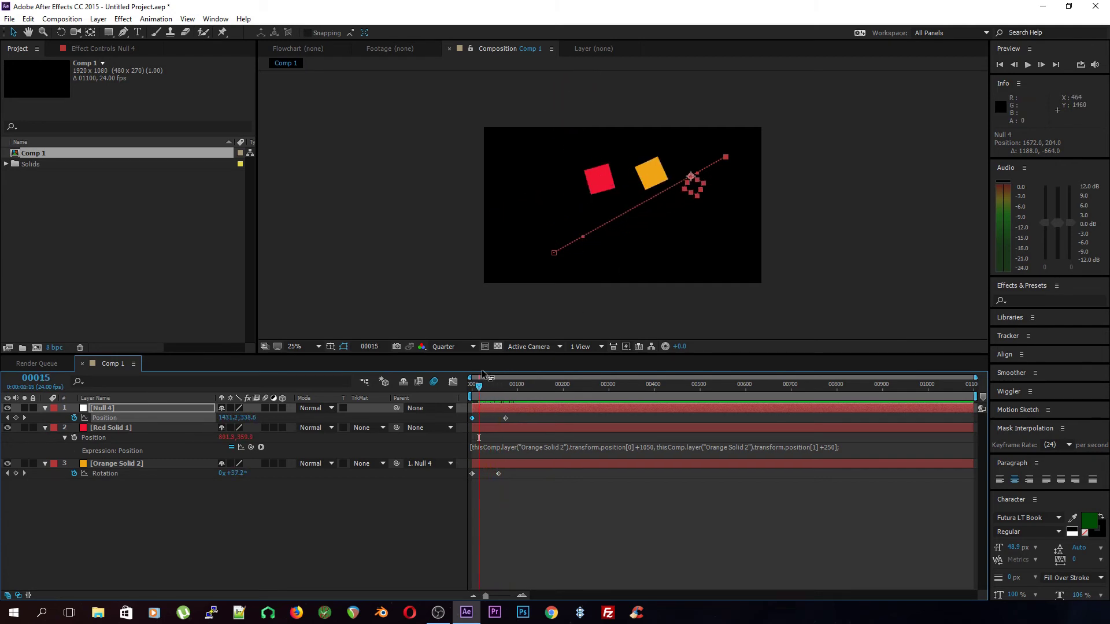
pyautogui.moveTo(479, 385); pyautogui.dragTo(498, 384)
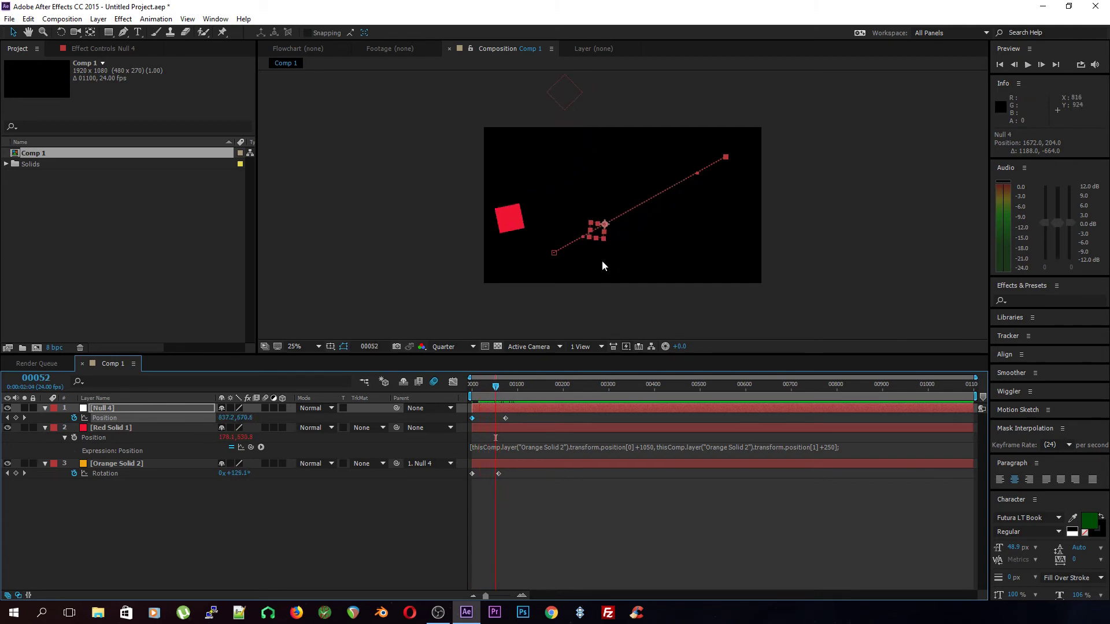
pyautogui.press('s')
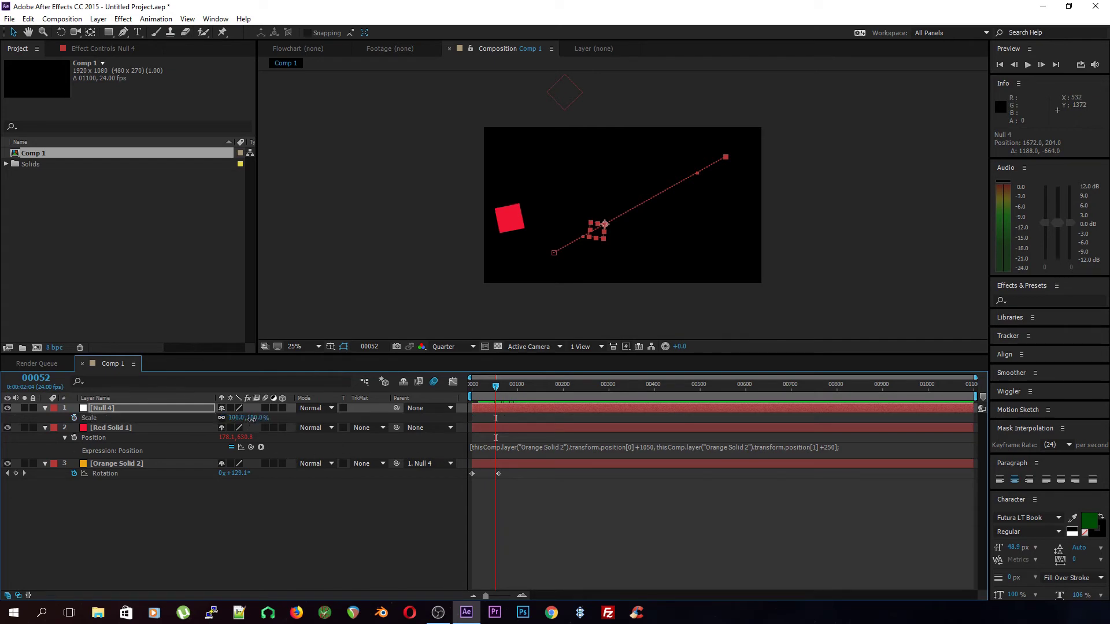
pyautogui.moveTo(496, 385); pyautogui.dragTo(474, 395)
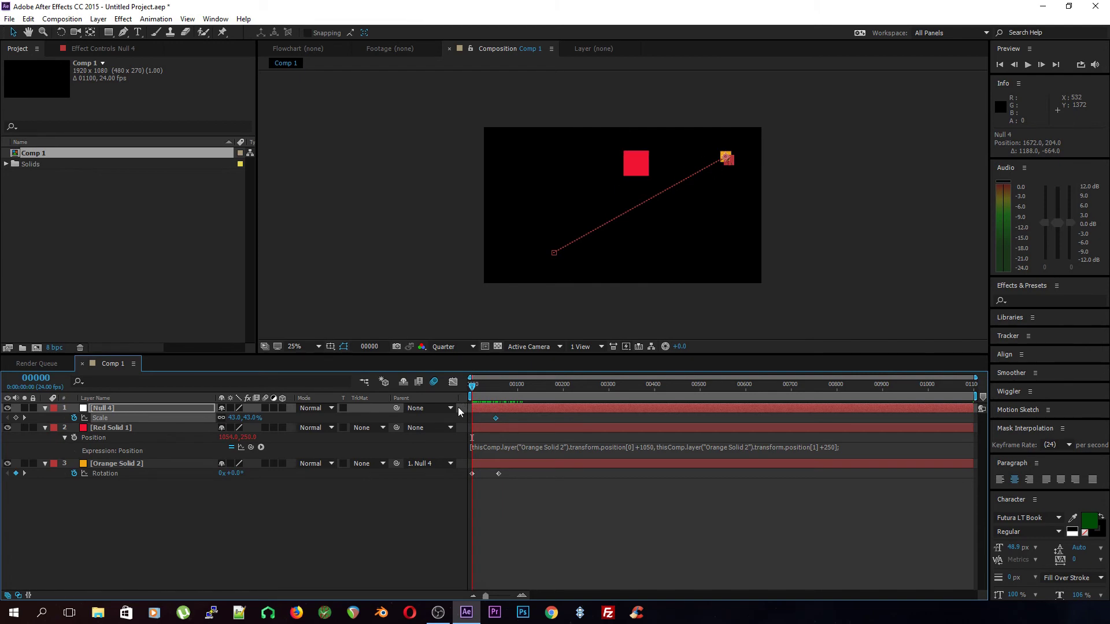
pyautogui.click(632, 170)
# Step: Delete the Null 4 and Orange Solid 2 layers from Comp 1
pyautogui.click(738, 155)
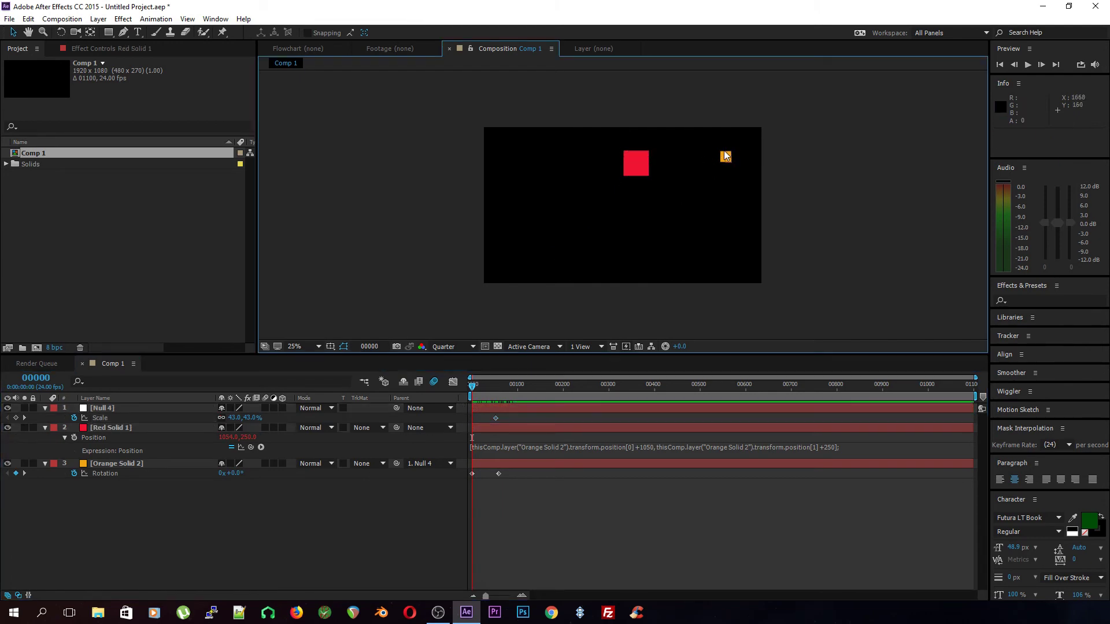
pyautogui.click(726, 157)
pyautogui.press('space')
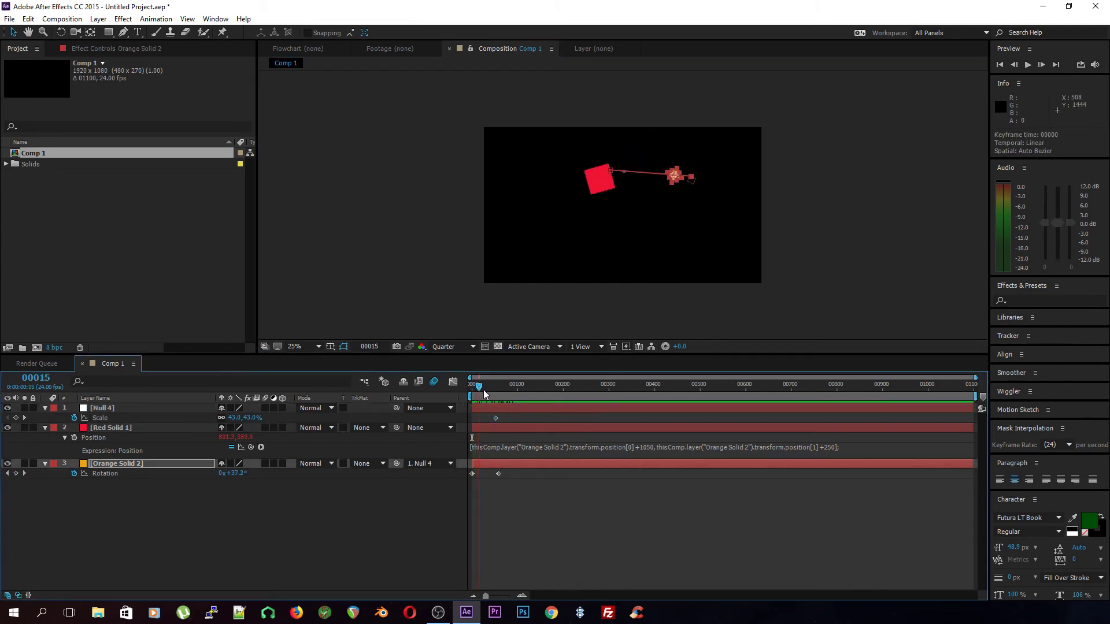
pyautogui.click(558, 481)
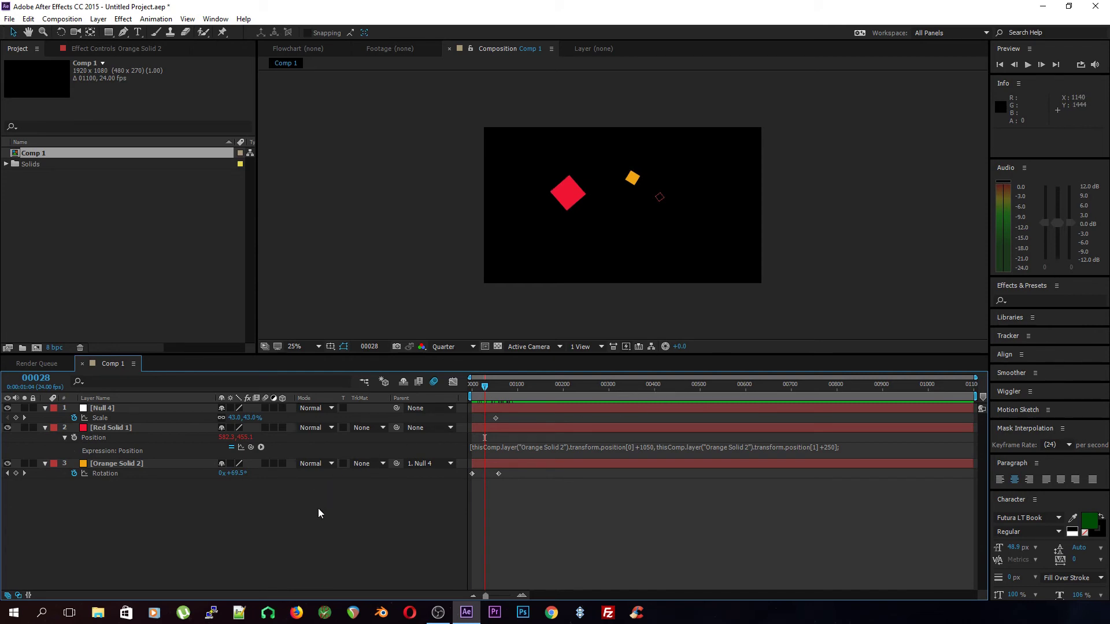
pyautogui.press('Delete')
pyautogui.click(129, 411)
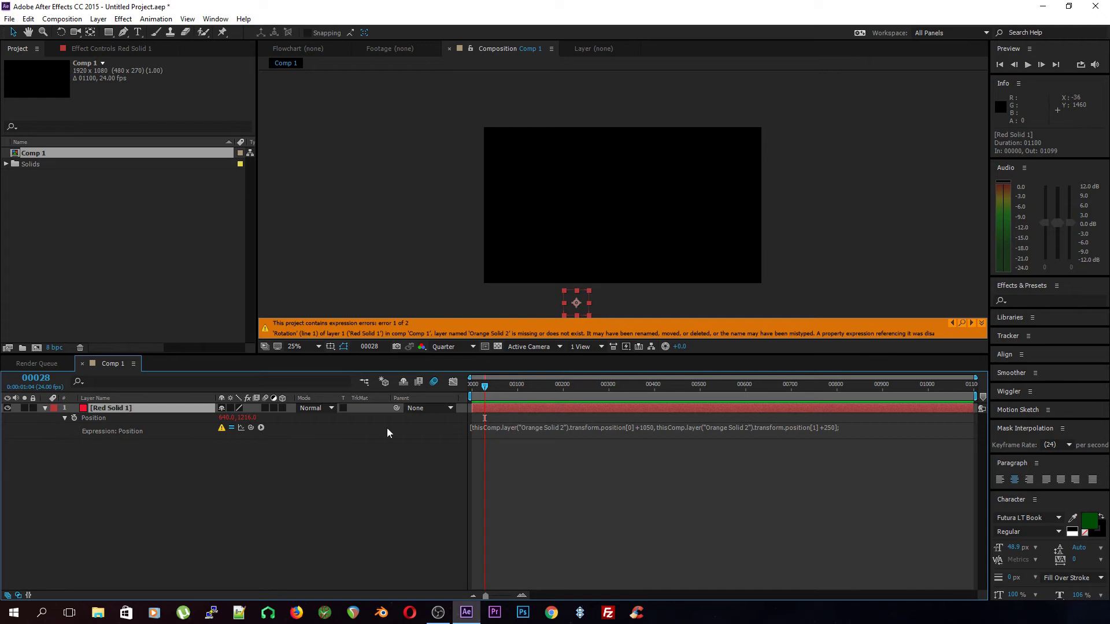
# Step: Remove the broken Position and Rotation expressions from Red Solid 1
pyautogui.keyDown('alt'); pyautogui.click(74, 417); pyautogui.keyUp('alt')
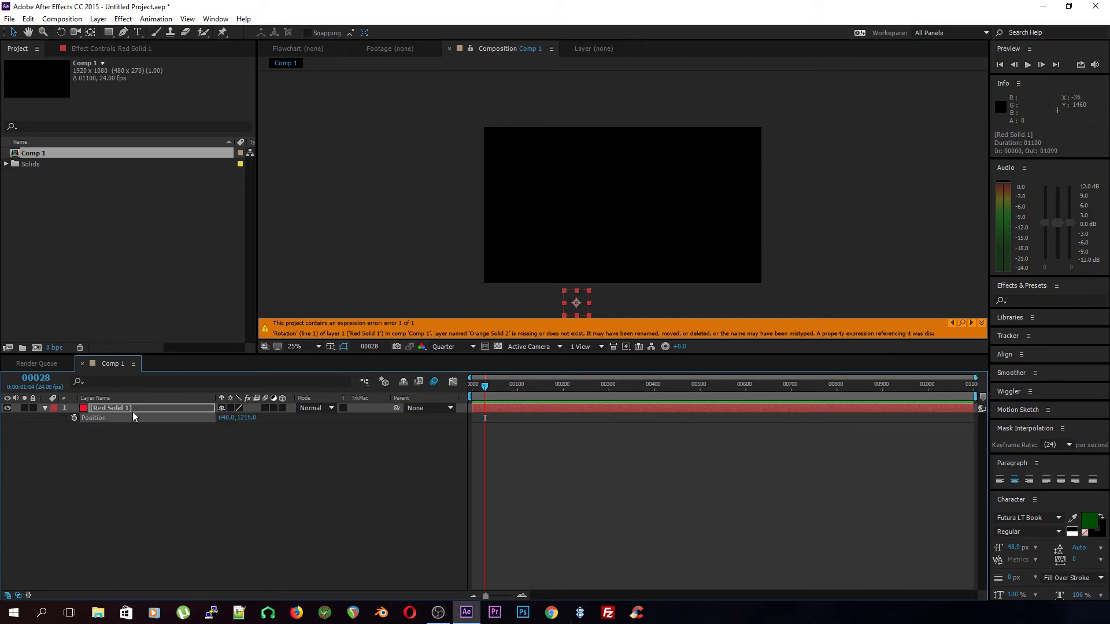
pyautogui.click(133, 410)
pyautogui.press('r')
pyautogui.keyDown('alt'); pyautogui.click(74, 418); pyautogui.keyUp('alt')
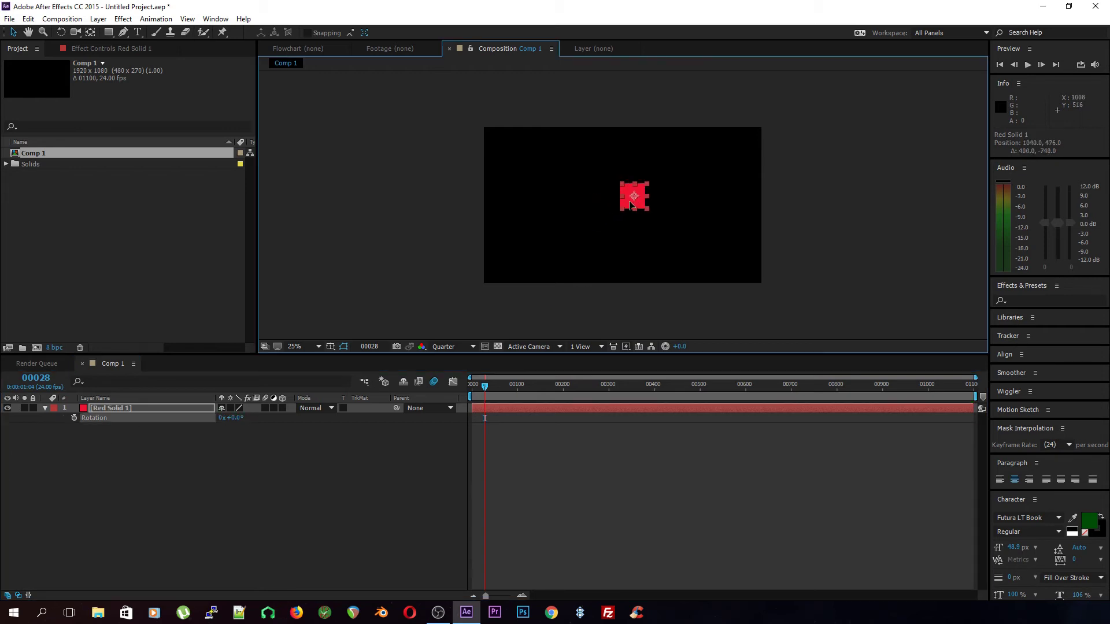
# Step: Duplicate Red Solid 1 and place the two squares apart, one top-left, one lower centre
pyautogui.hotkey('ctrl', 'd')
pyautogui.moveTo(639, 202)
pyautogui.mouseDown()
pyautogui.moveTo(589, 220)
pyautogui.moveTo(518, 211)
pyautogui.mouseUp()
pyautogui.click(642, 196)
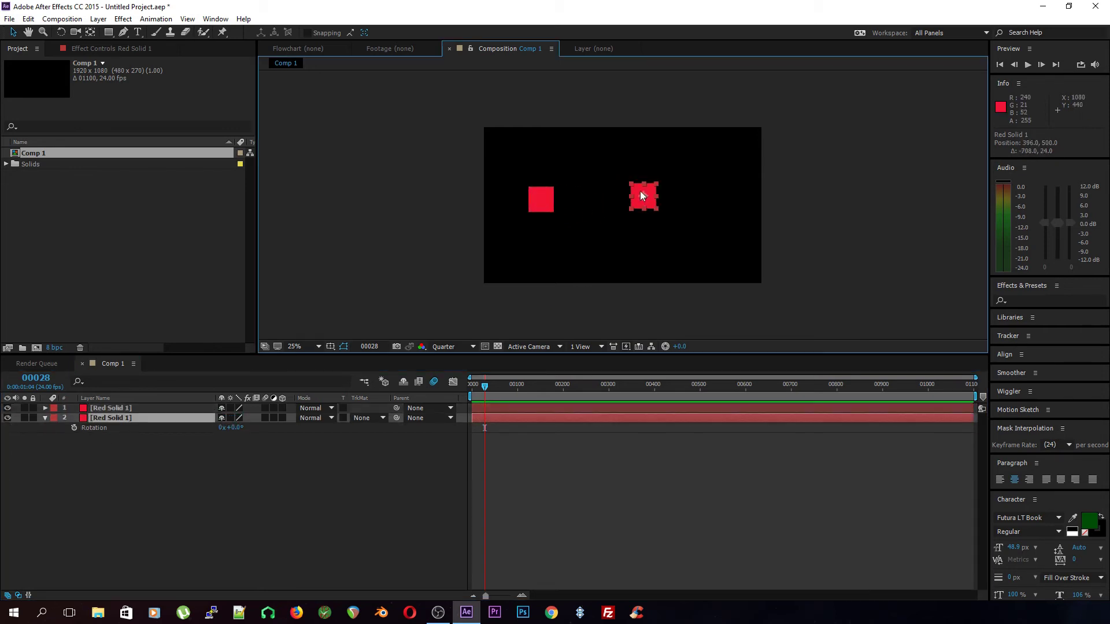
pyautogui.moveTo(539, 205); pyautogui.dragTo(536, 167)
pyautogui.click(643, 195)
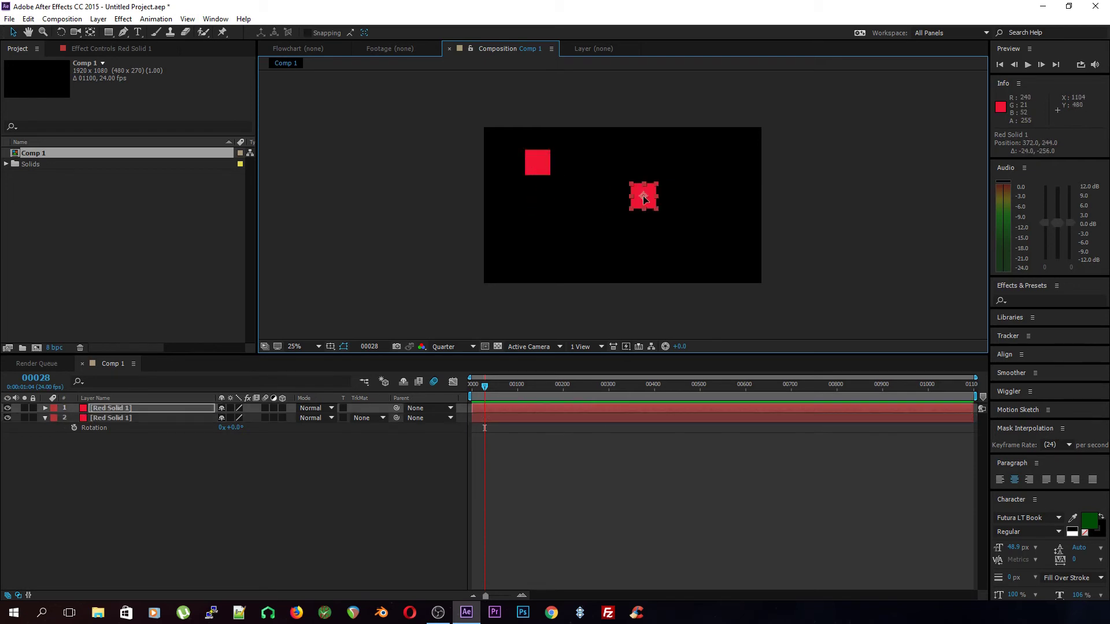
pyautogui.moveTo(650, 199); pyautogui.dragTo(625, 238)
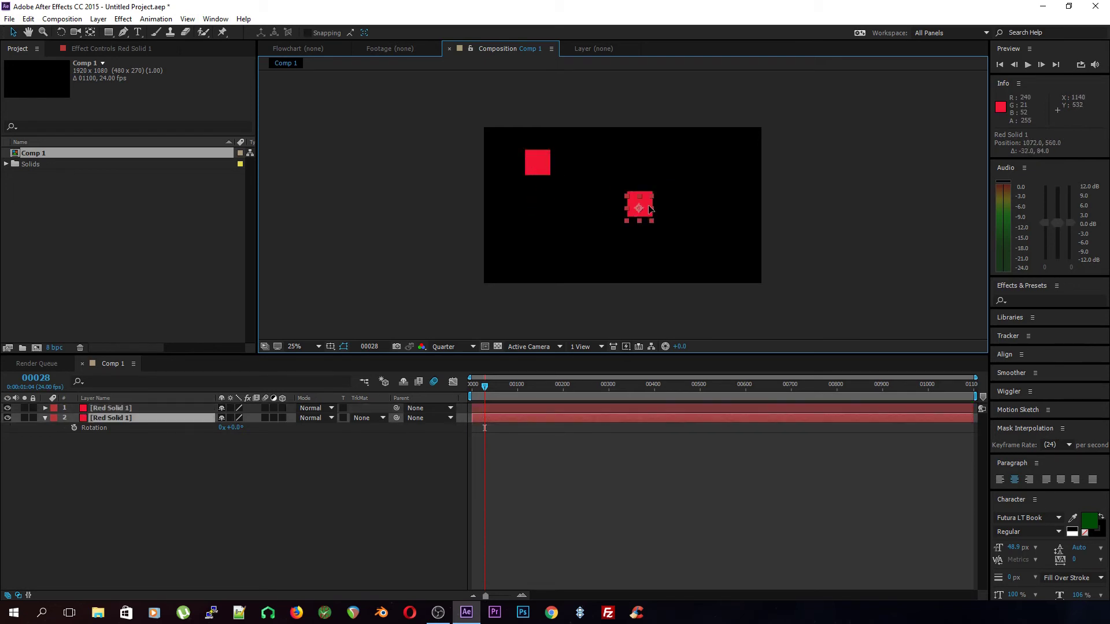
pyautogui.click(535, 160)
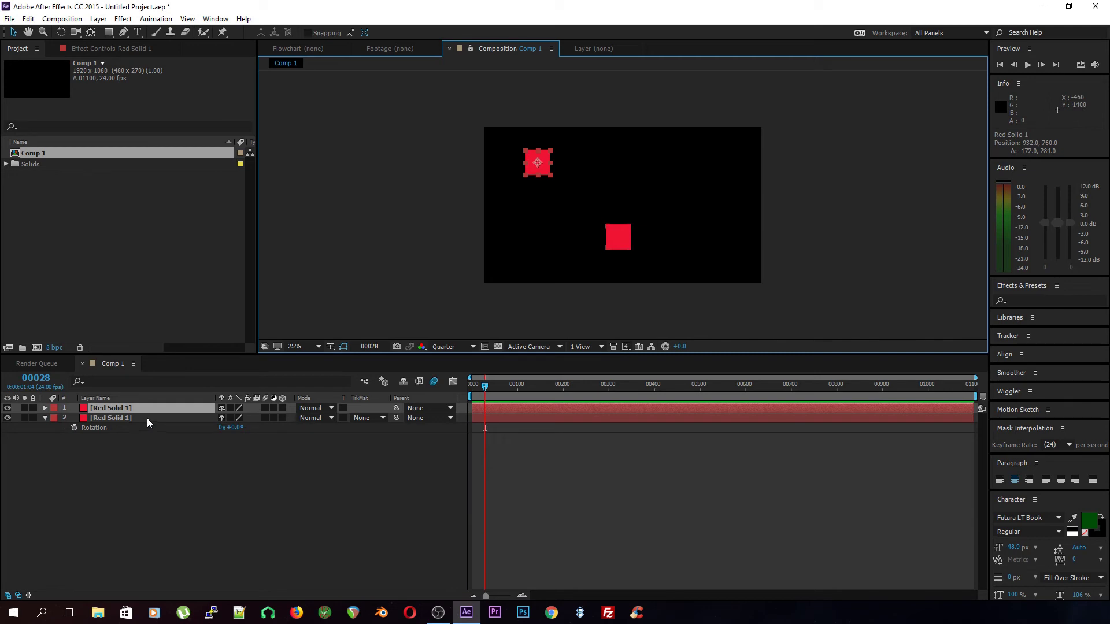
# Step: Make the top-left copy blue as Blue Solid 1 and add a Position expression to Red Solid 1
pyautogui.hotkey('ctrl', 'shift', 'y')
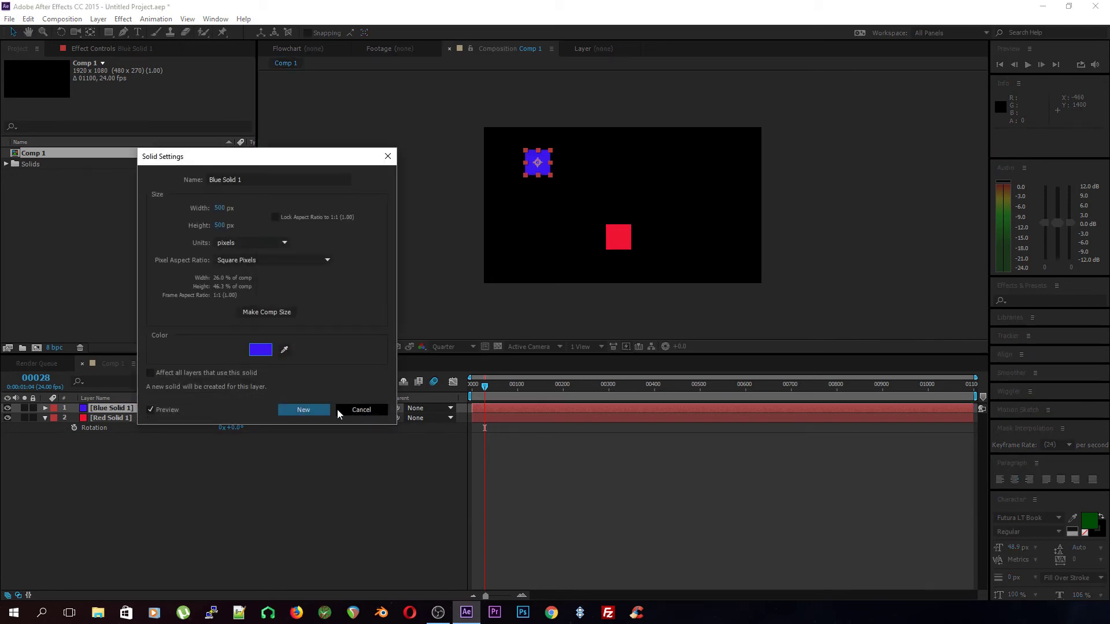
pyautogui.click(322, 410)
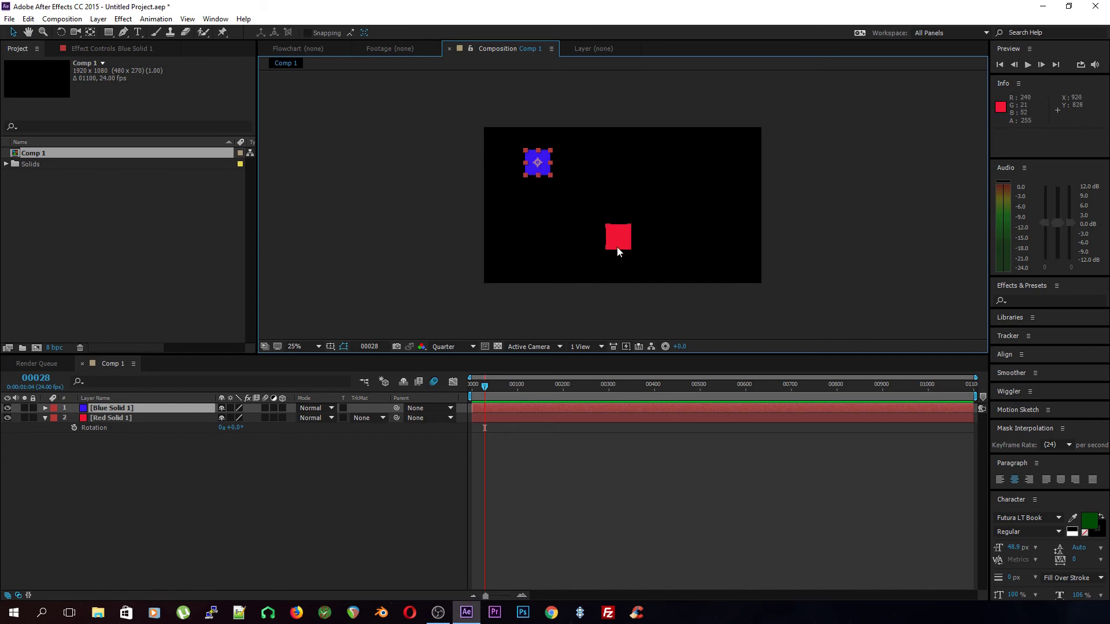
pyautogui.click(108, 418)
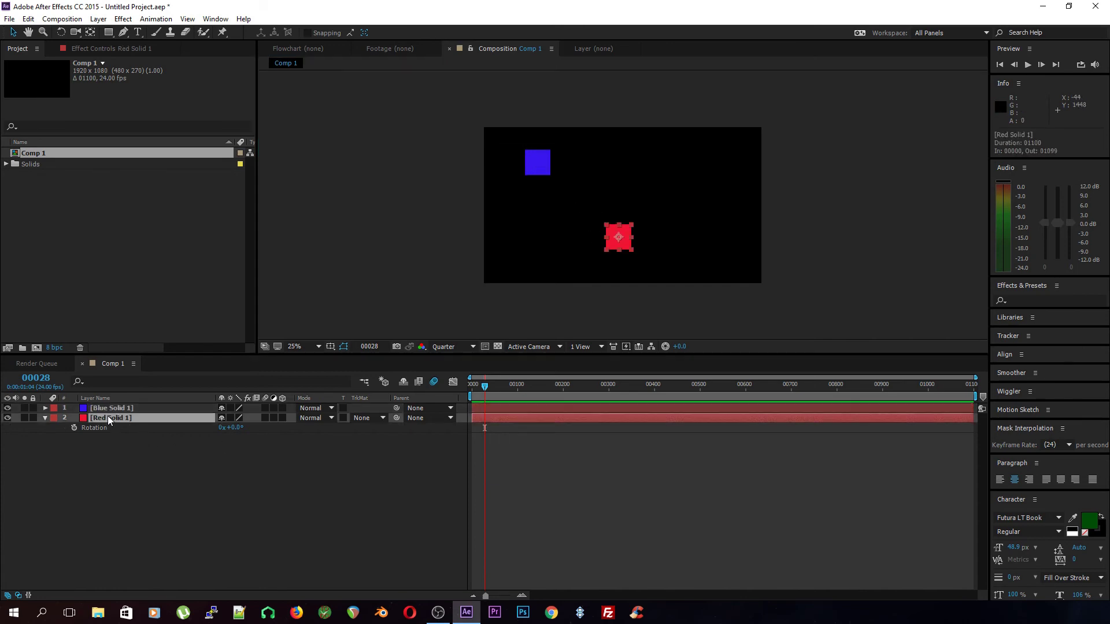
pyautogui.press('p')
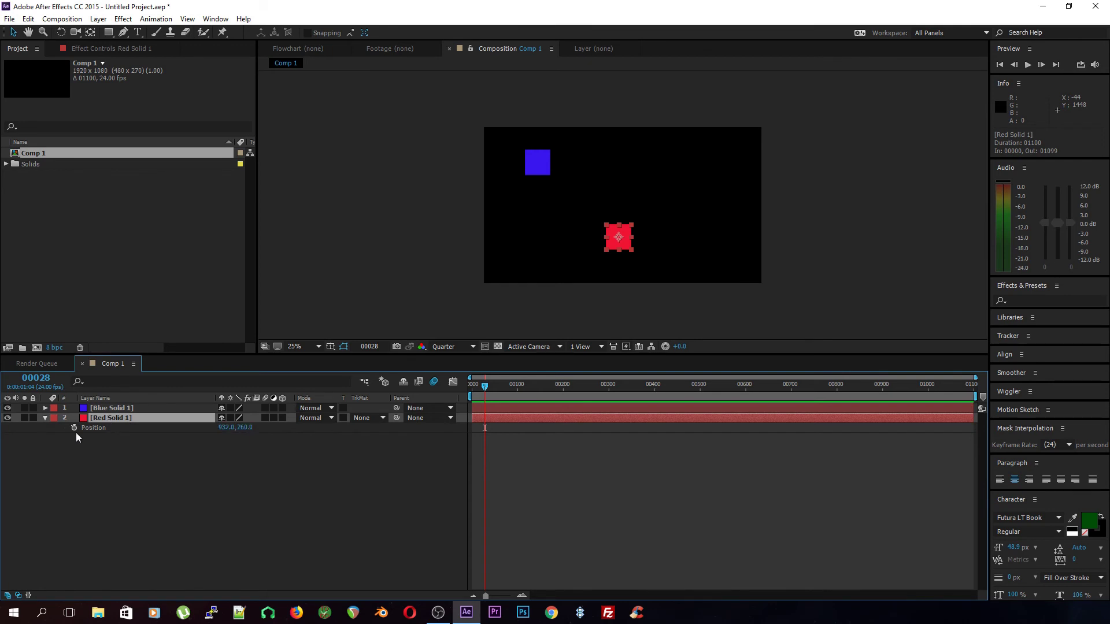
pyautogui.keyDown('alt'); pyautogui.click(74, 429); pyautogui.keyUp('alt')
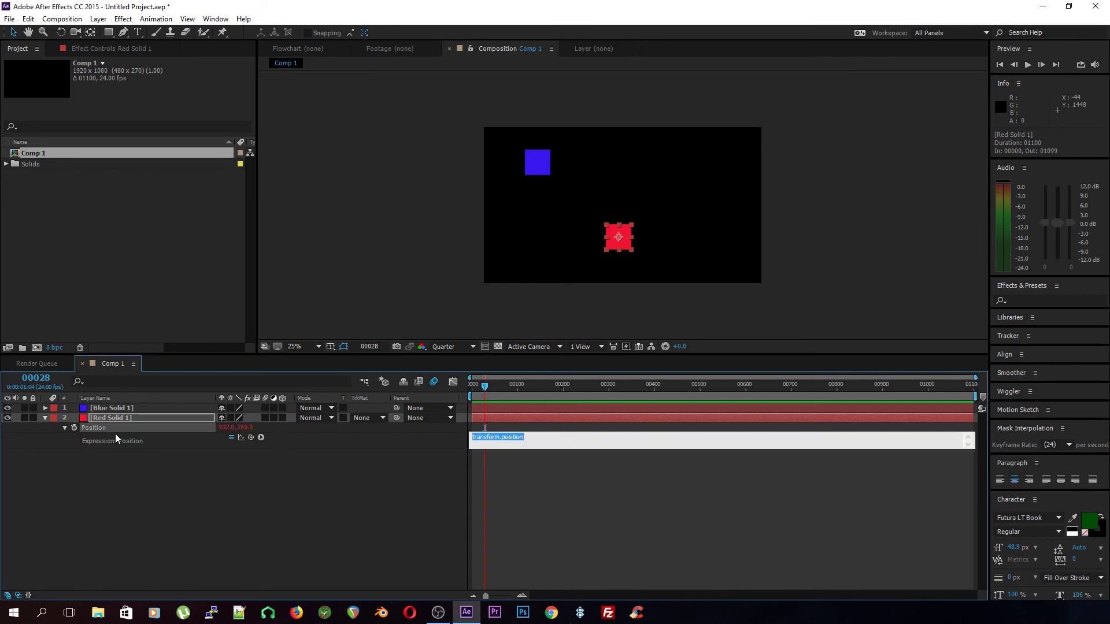
pyautogui.click(99, 397)
pyautogui.click(99, 409)
pyautogui.press('s')
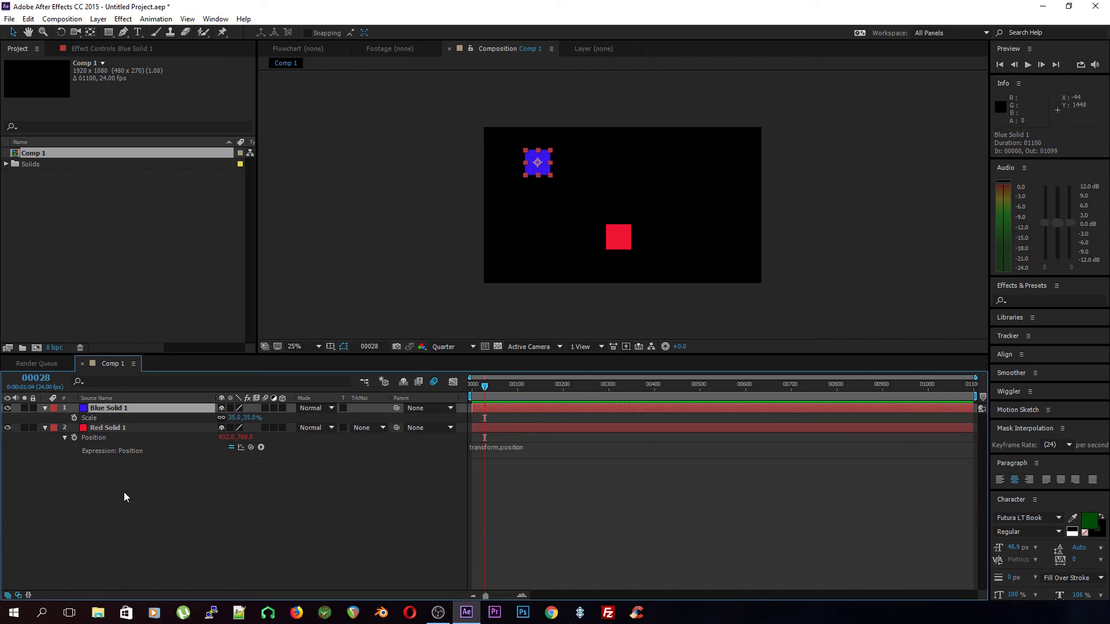
pyautogui.click(144, 428)
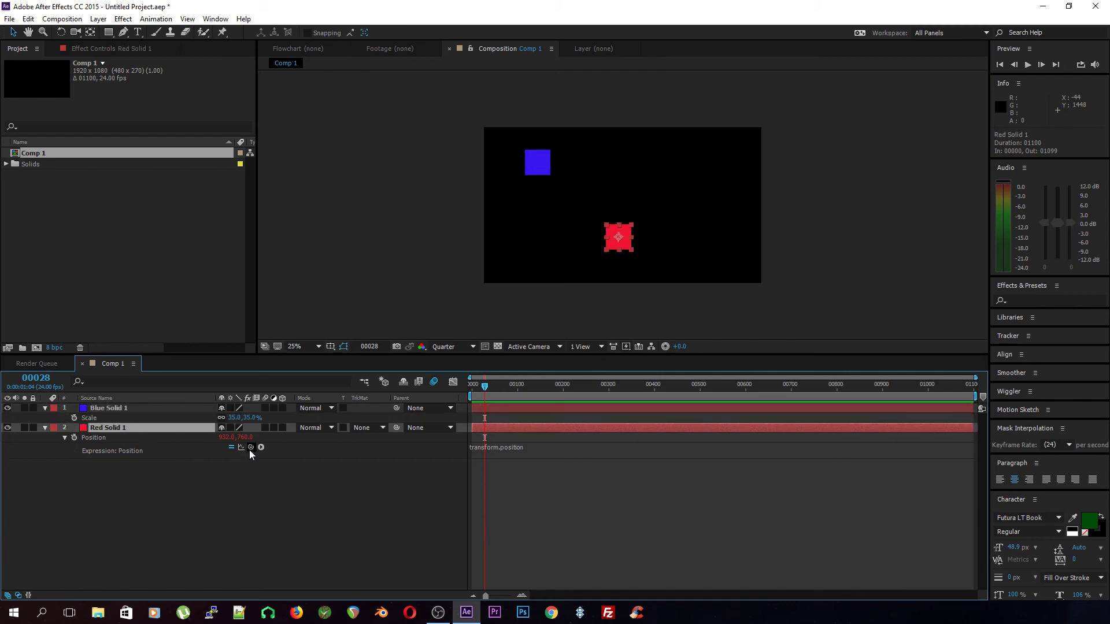
# Step: Pick-whip Red Solid 1's Position to Blue Solid 1's Scale and stretch the blue square into a 644.6, 30.2% bar
pyautogui.moveTo(250, 447); pyautogui.dragTo(144, 420)
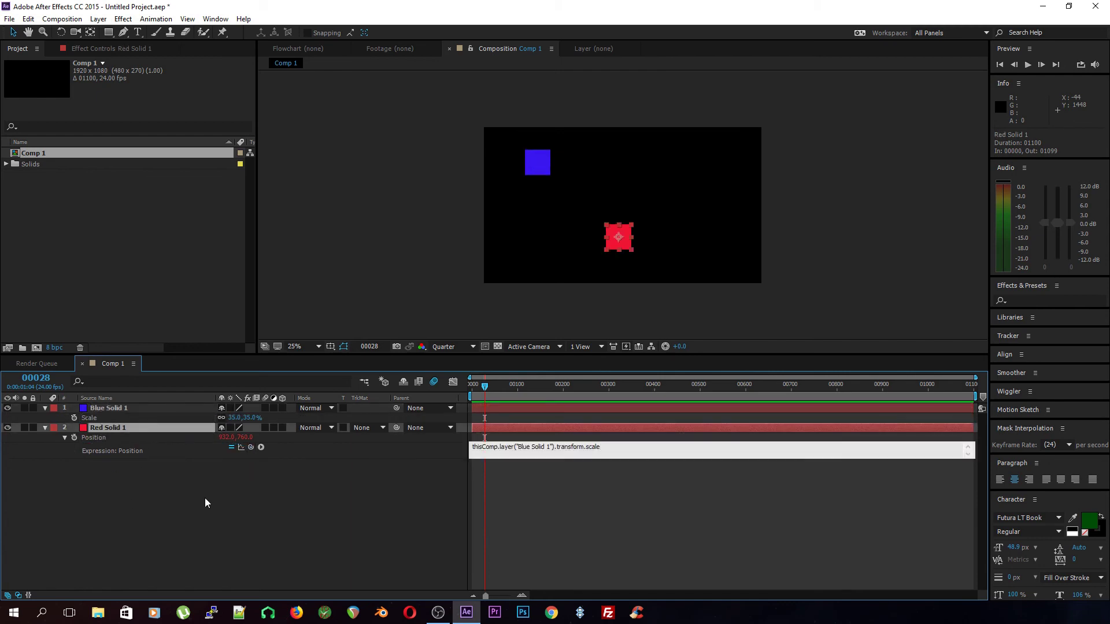
pyautogui.press('KP_Enter')
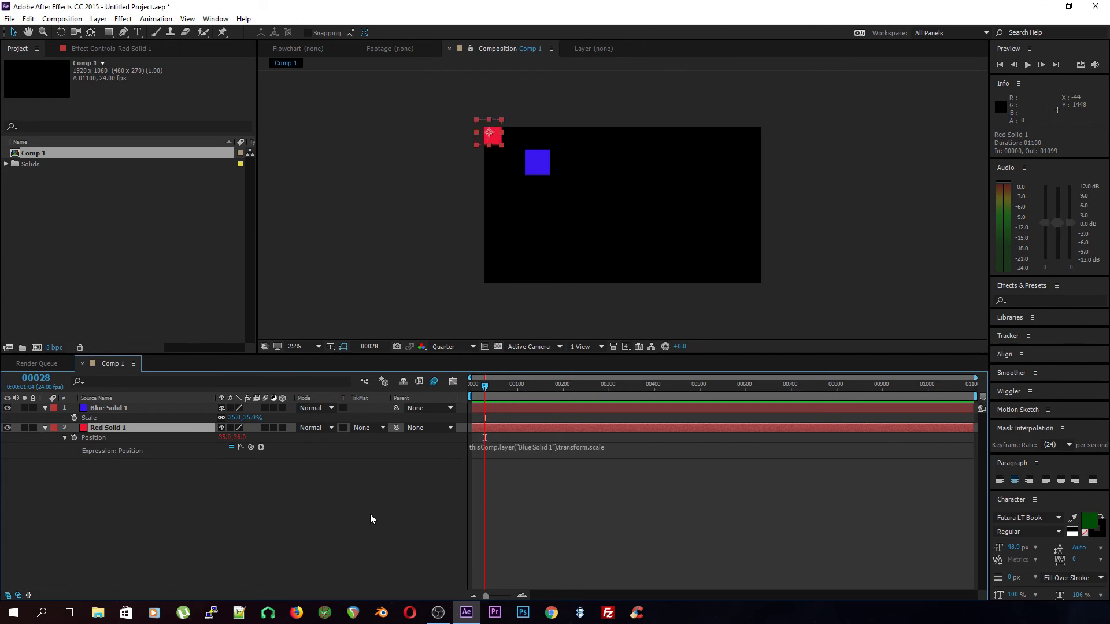
pyautogui.click(547, 171)
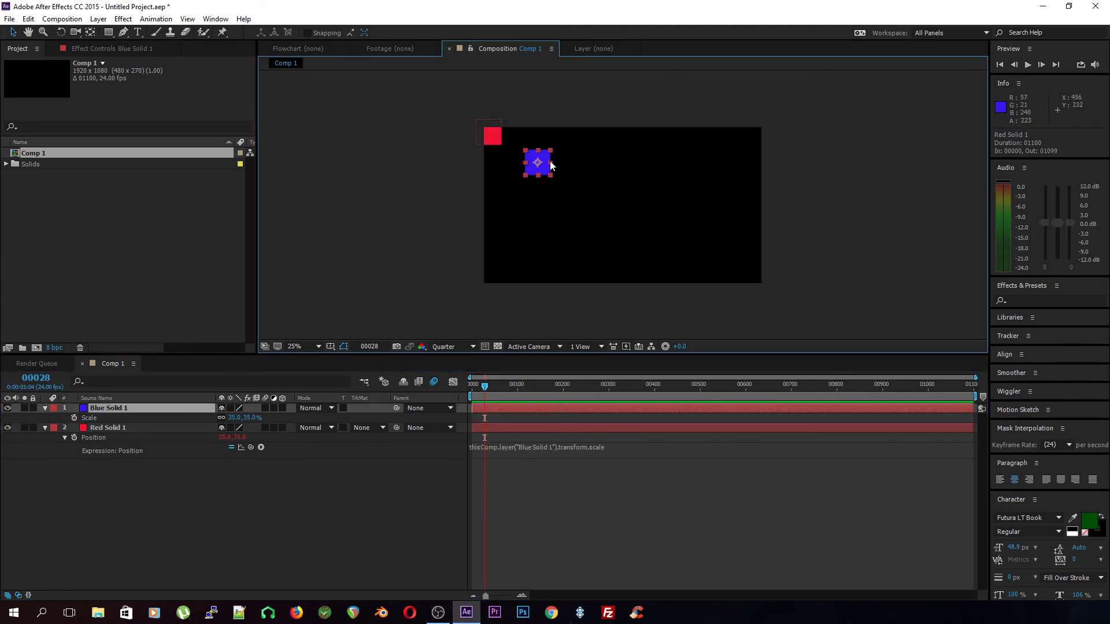
pyautogui.moveTo(550, 162)
pyautogui.mouseDown()
pyautogui.moveTo(743, 155)
pyautogui.moveTo(770, 182)
pyautogui.mouseUp()
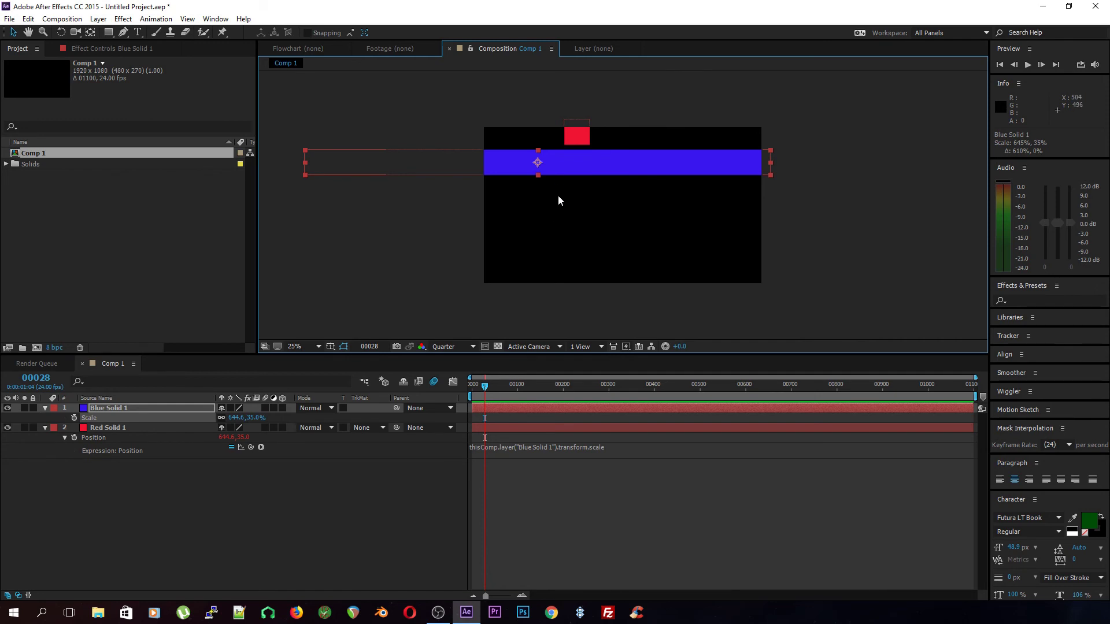
pyautogui.moveTo(538, 175); pyautogui.dragTo(538, 173)
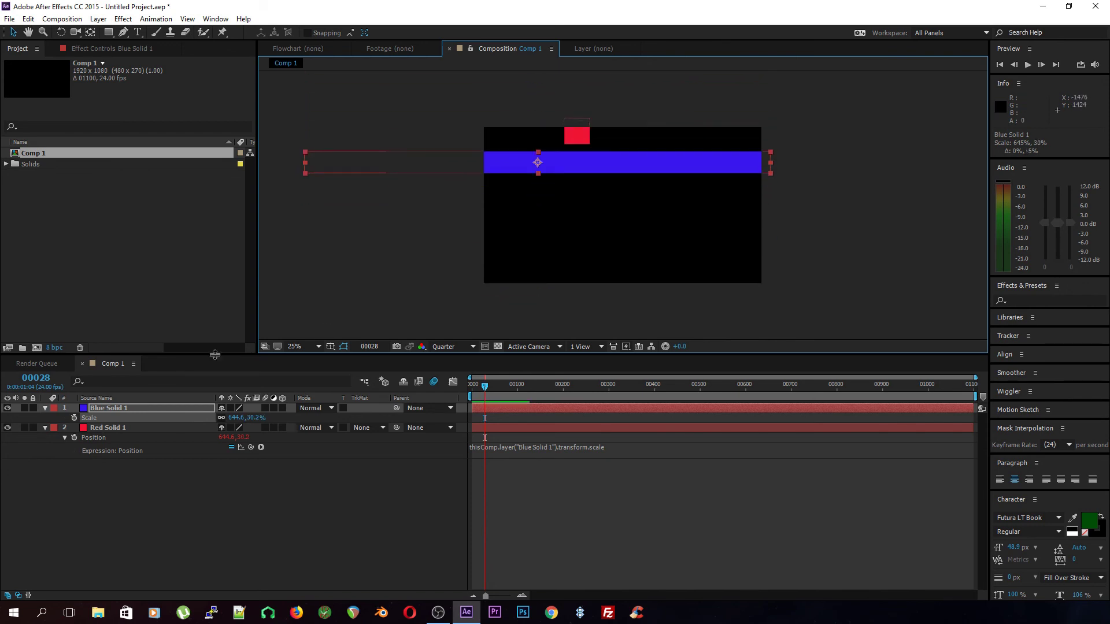
pyautogui.moveTo(130, 408); pyautogui.dragTo(129, 457)
# Step: Rescale the blue bar to 556.6, 31.8% and move it to the middle of the comp
pyautogui.click(539, 203)
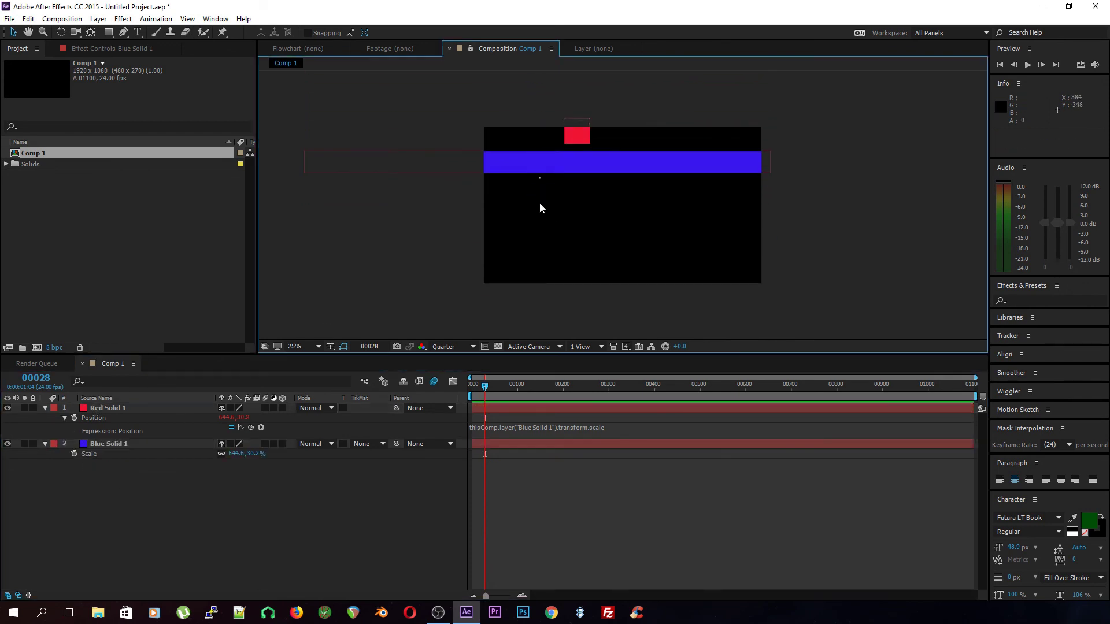
pyautogui.click(534, 170)
pyautogui.moveTo(538, 173)
pyautogui.mouseDown()
pyautogui.moveTo(542, 293)
pyautogui.moveTo(560, 204)
pyautogui.mouseUp()
pyautogui.moveTo(771, 163)
pyautogui.mouseDown()
pyautogui.moveTo(551, 164)
pyautogui.moveTo(629, 216)
pyautogui.mouseUp()
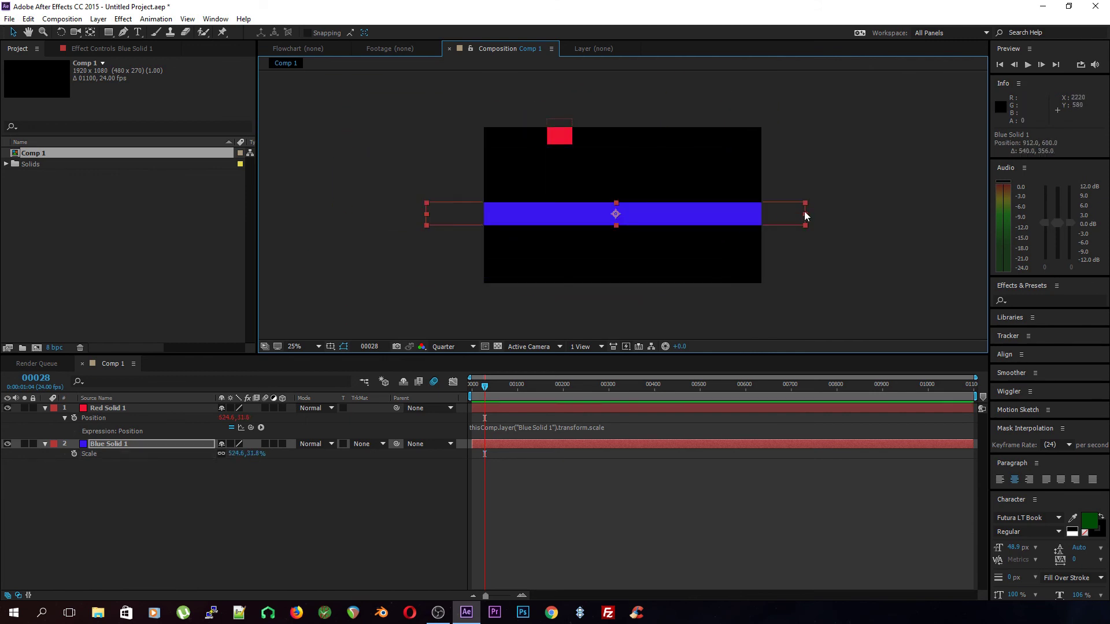
pyautogui.moveTo(810, 214); pyautogui.dragTo(816, 225)
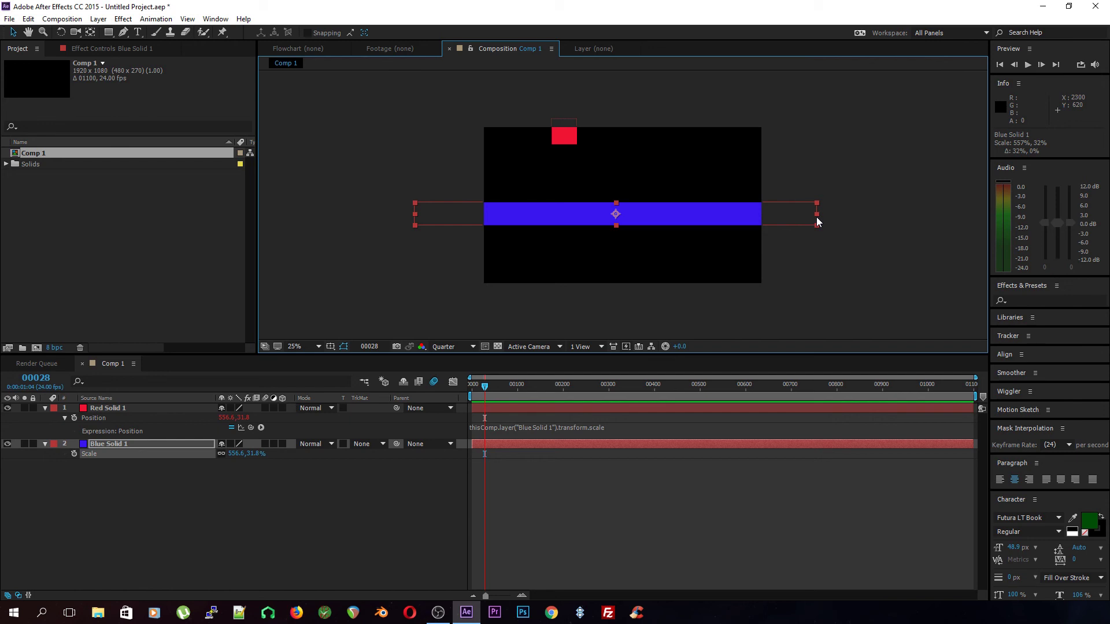
pyautogui.moveTo(675, 210); pyautogui.dragTo(688, 213)
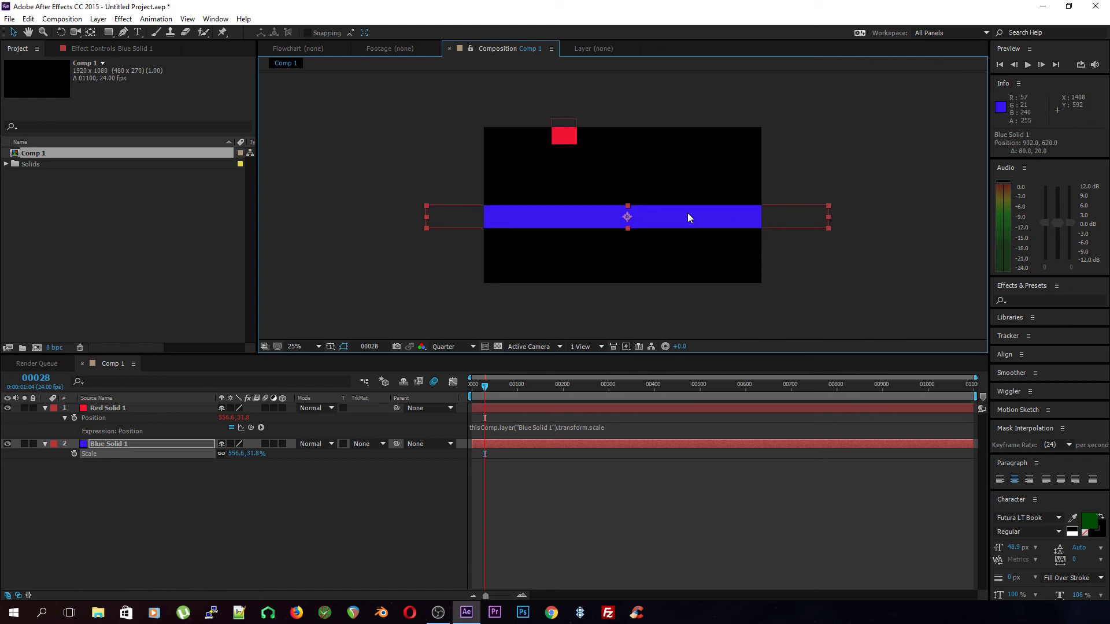